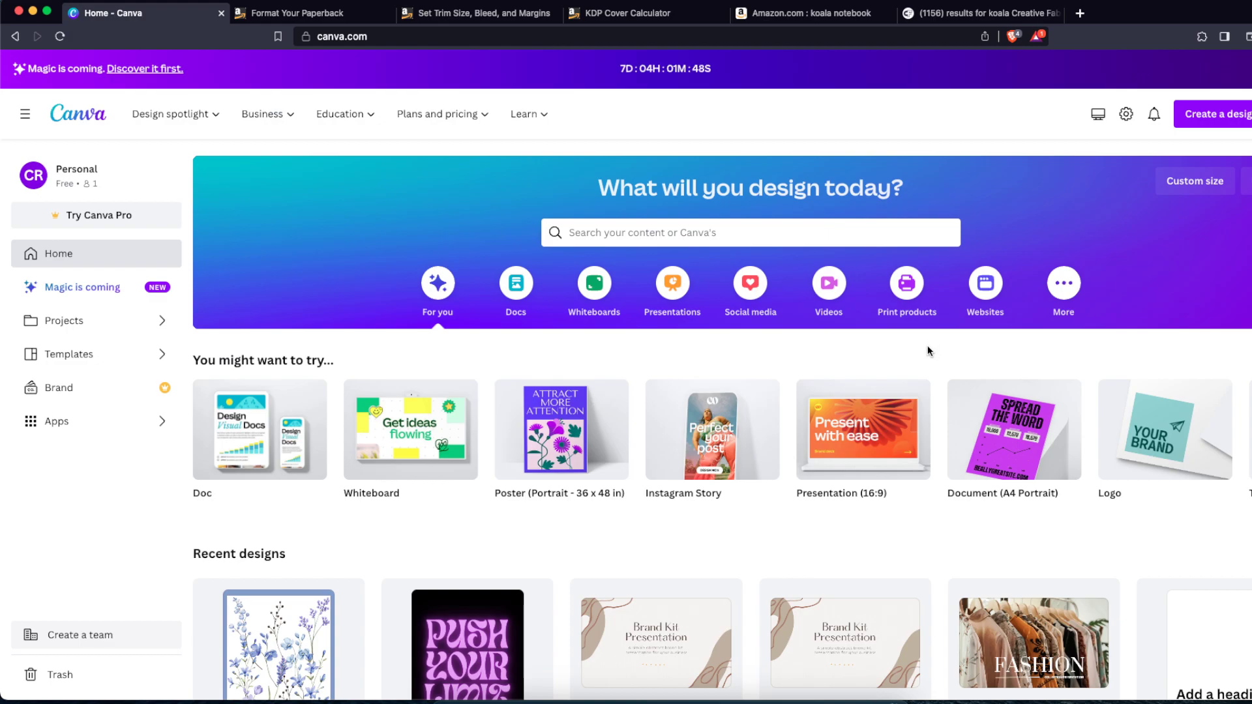
# Step: Browse the Amazon search results for koala notebooks
pyautogui.click(791, 12)
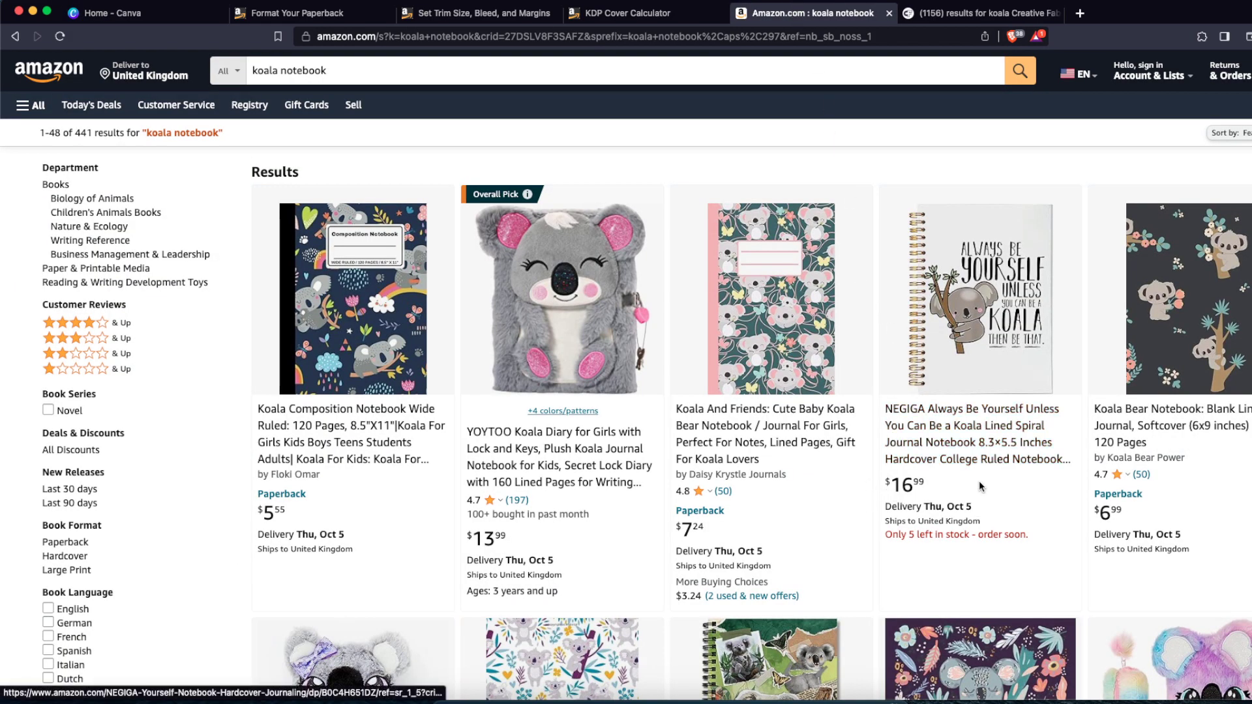
pyautogui.scroll(-2, 981, 471)
pyautogui.scroll(-5, 982, 477)
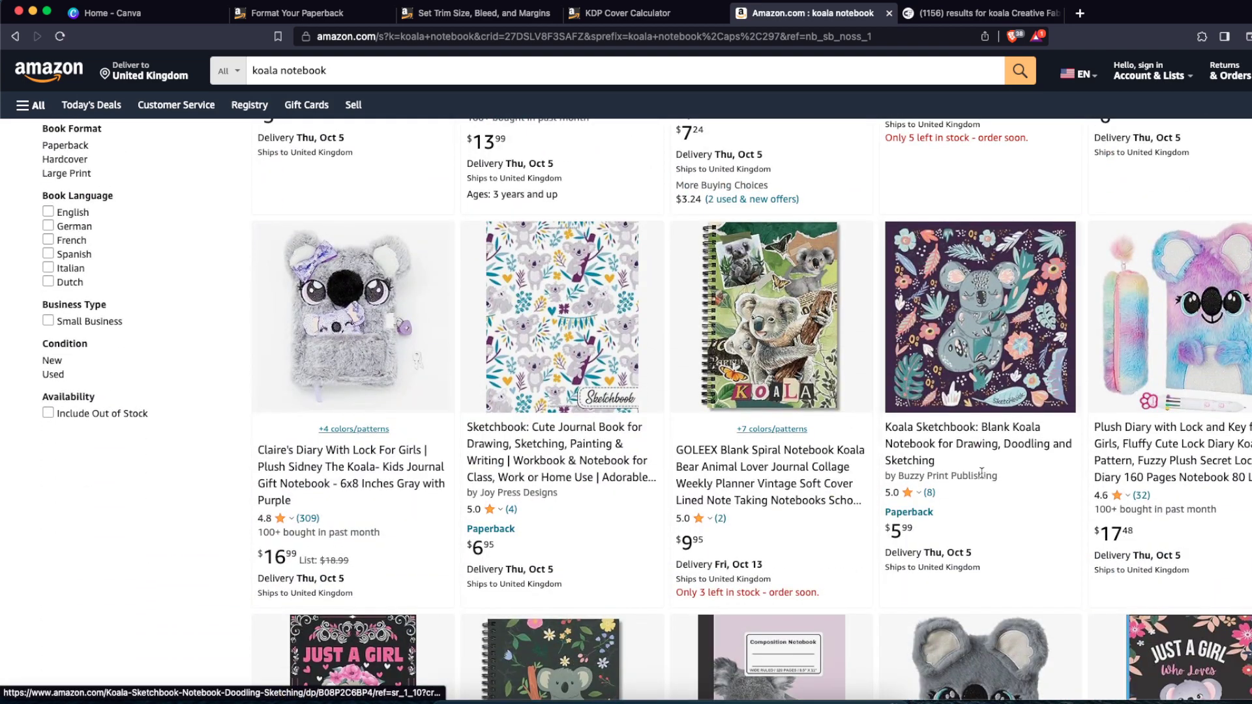
pyautogui.scroll(-3, 982, 471)
pyautogui.scroll(-2, 633, 463)
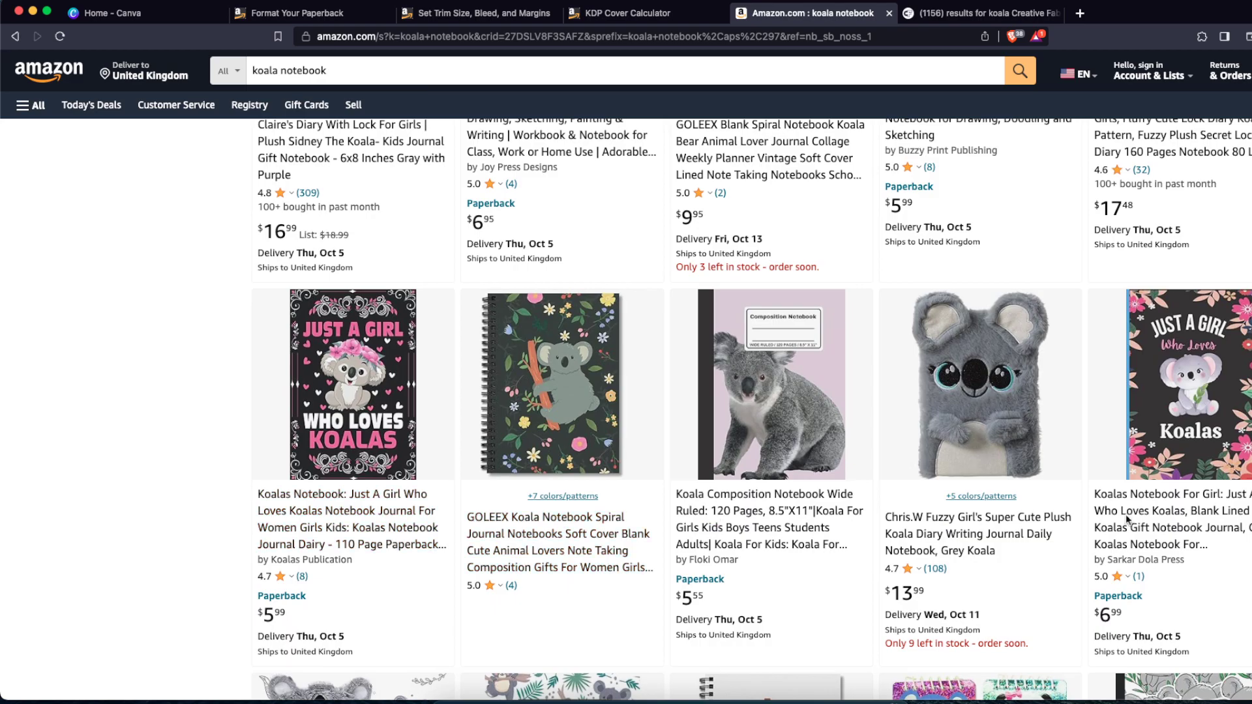
pyautogui.scroll(-8, 982, 476)
pyautogui.scroll(9, 355, 521)
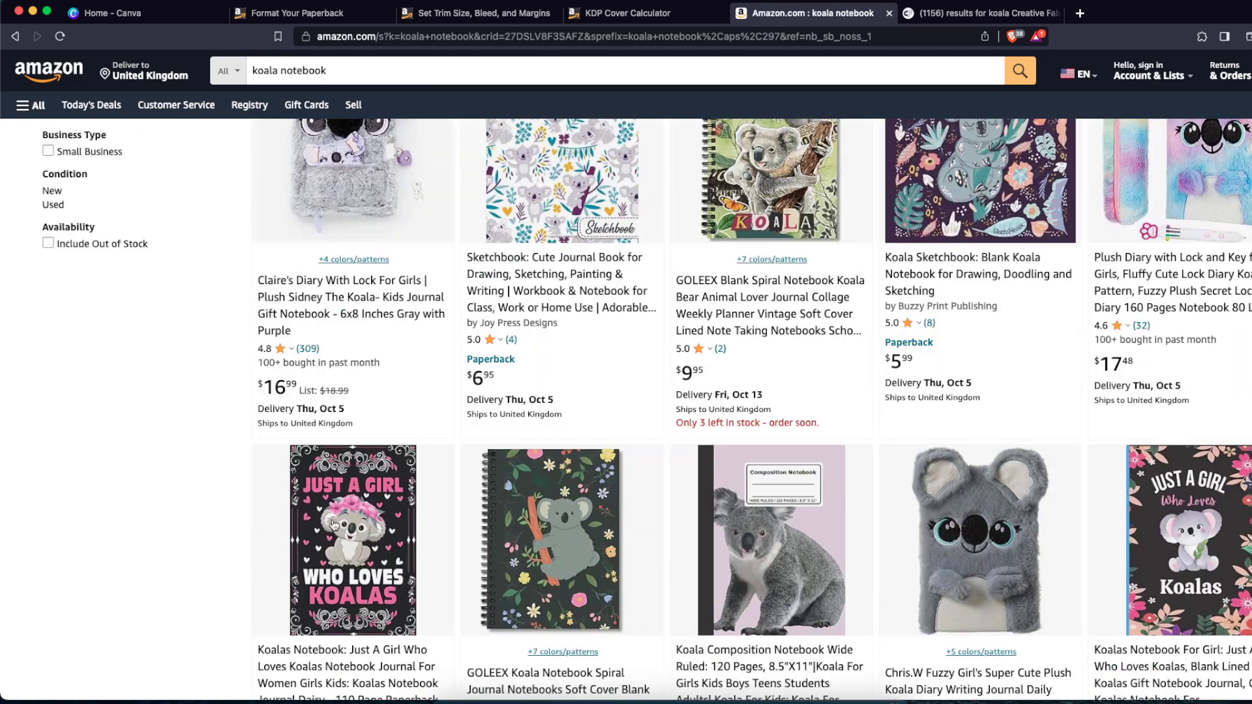
# Step: Examine the 'Just A Girl Who Loves Koalas' notebook's cover images, title, page count and dimensions
pyautogui.click(355, 522)
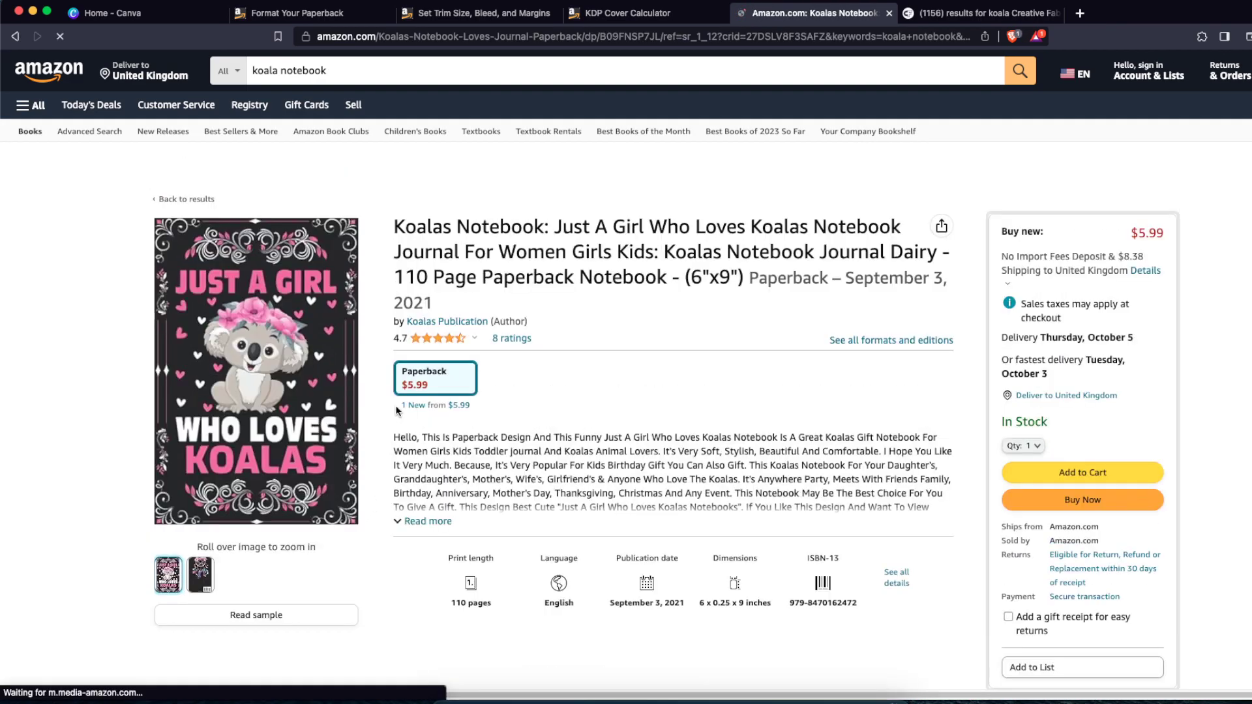
pyautogui.click(258, 313)
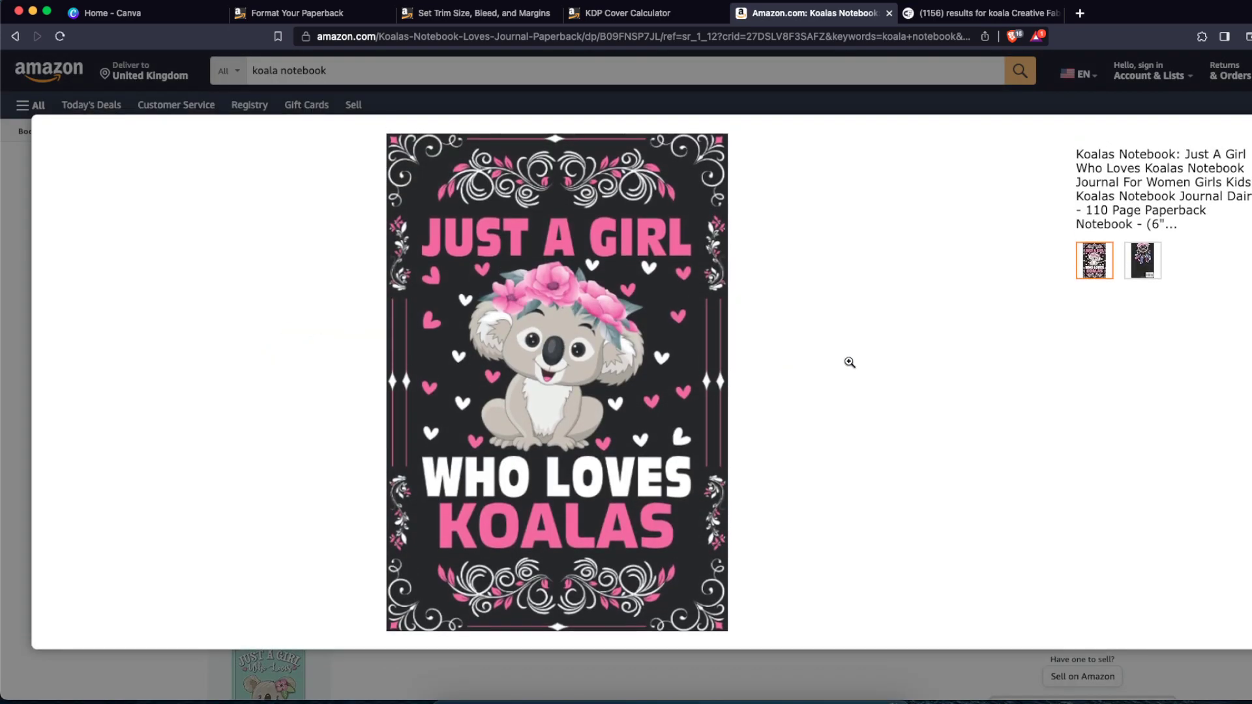
pyautogui.click(1150, 271)
pyautogui.press('Escape')
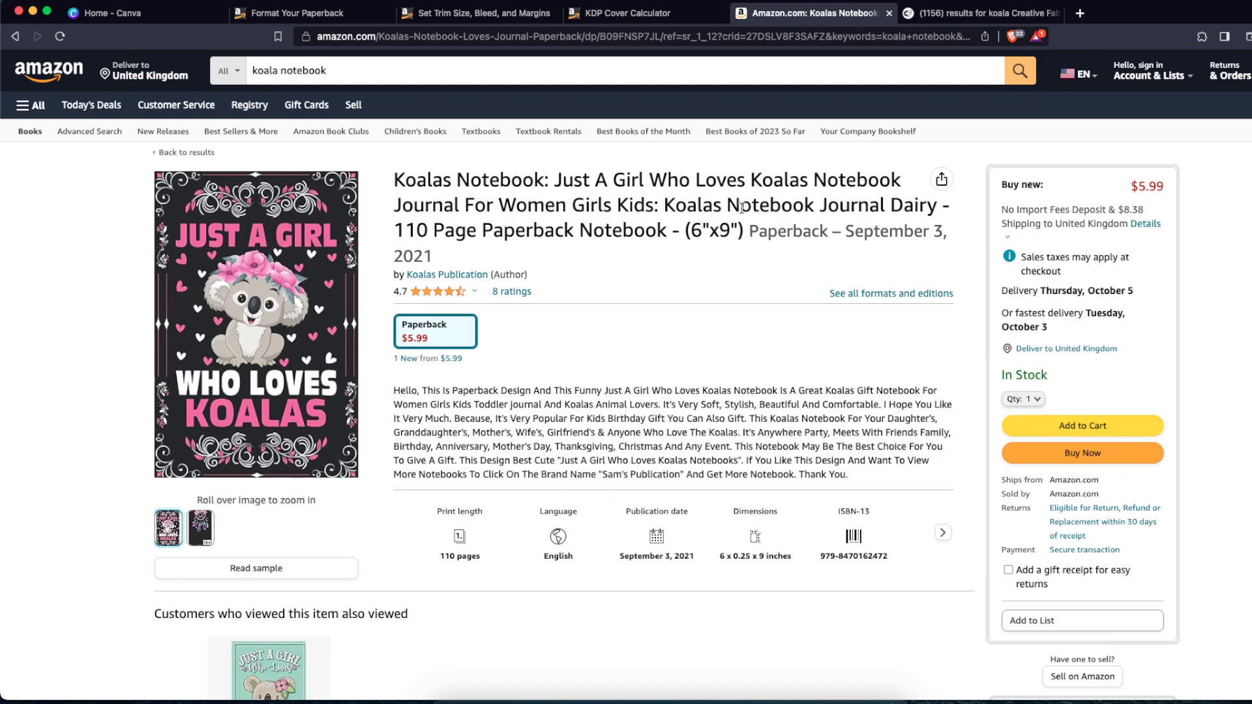
pyautogui.moveTo(401, 229); pyautogui.dragTo(691, 230)
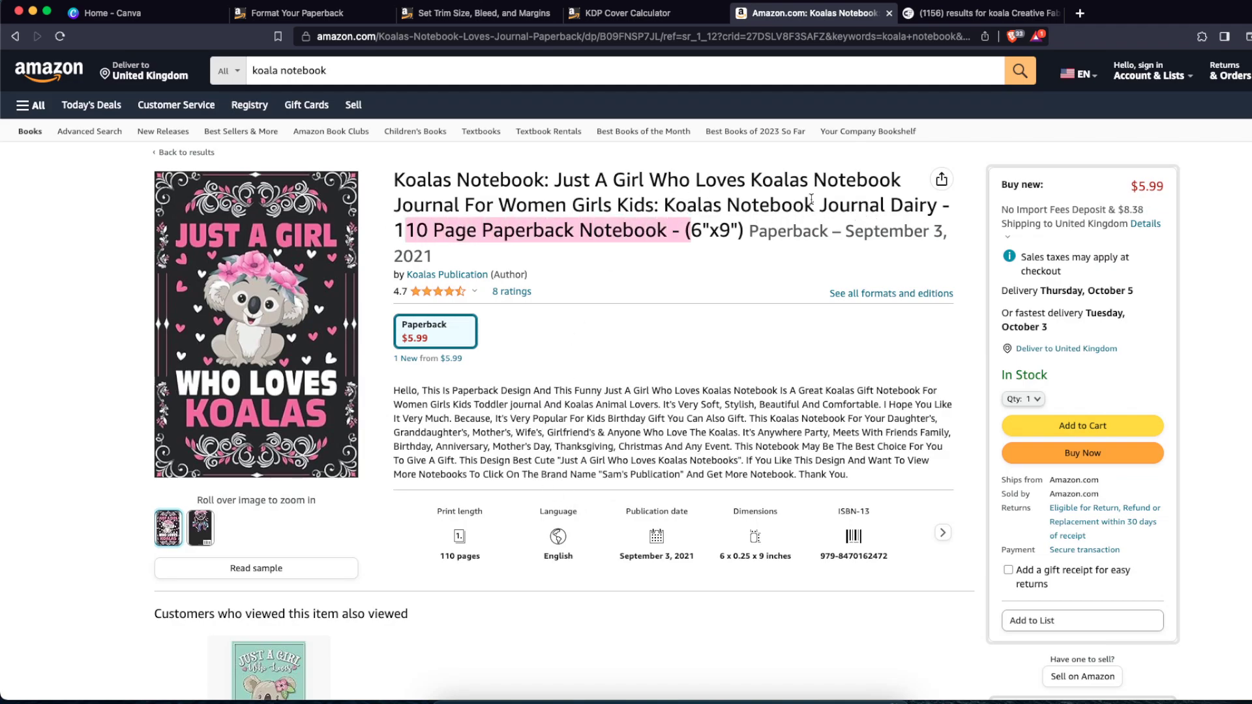
pyautogui.moveTo(793, 205); pyautogui.dragTo(916, 205)
pyautogui.click(511, 419)
pyautogui.scroll(-1, 511, 418)
pyautogui.scroll(-10, 511, 418)
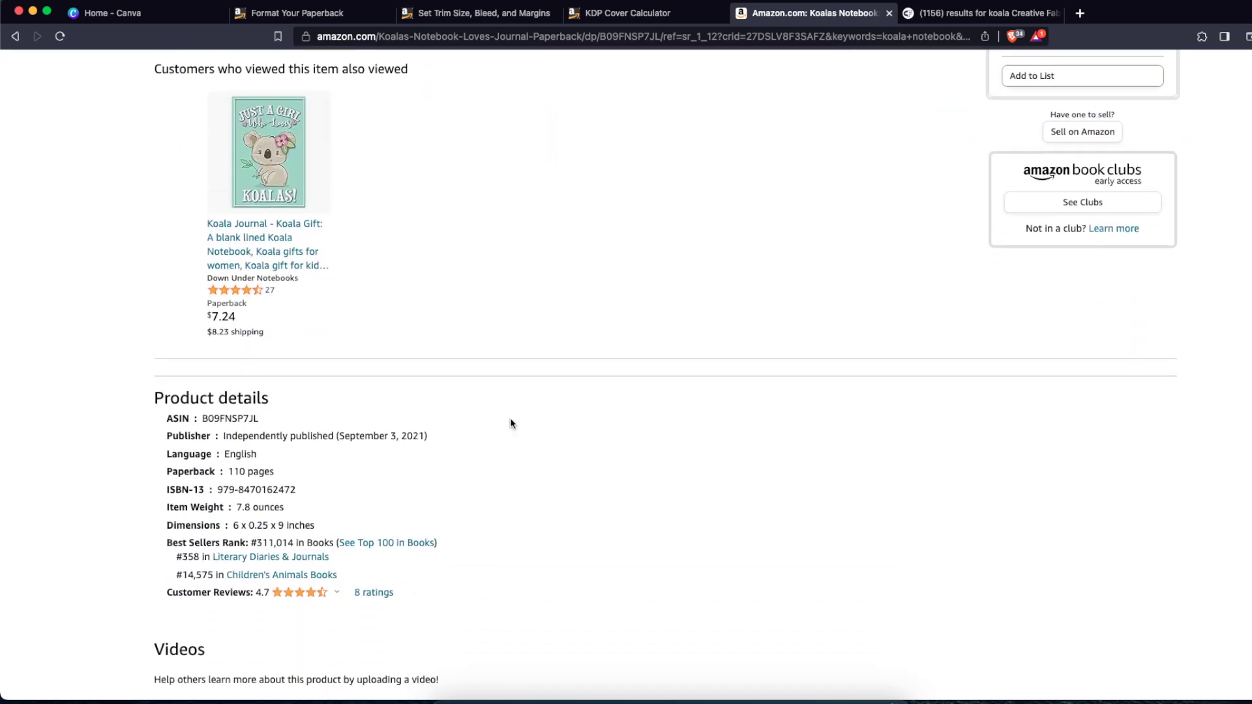
pyautogui.moveTo(231, 450); pyautogui.dragTo(317, 450)
pyautogui.click(318, 450)
# Step: Open a similar koala journal and examine its cover, interior image and dimensions
pyautogui.click(248, 72)
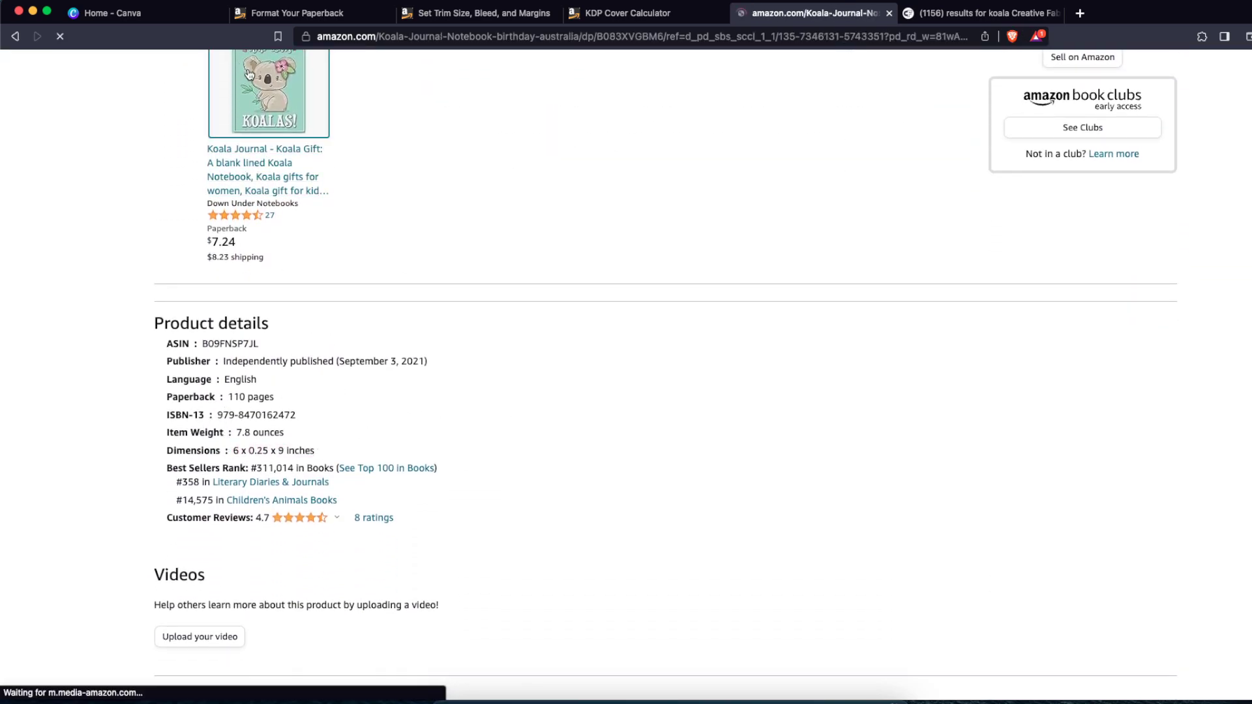
pyautogui.click(287, 362)
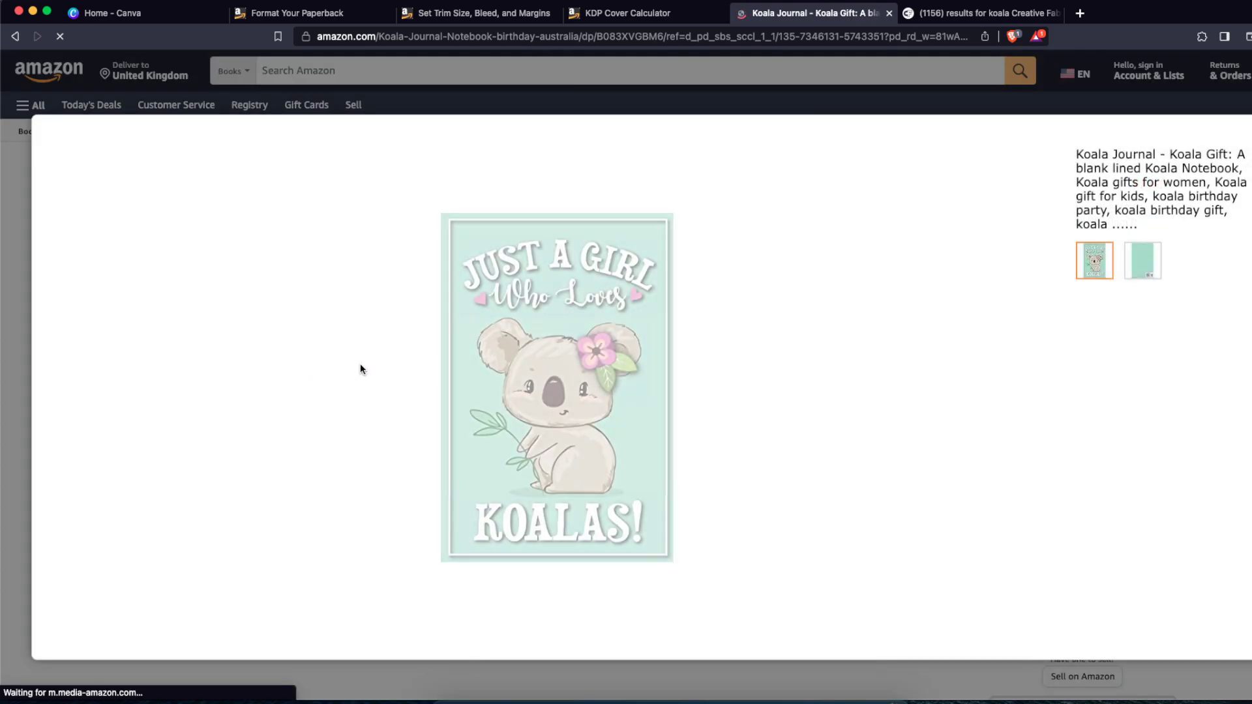
pyautogui.click(1232, 159)
pyautogui.moveTo(449, 204); pyautogui.dragTo(625, 339)
pyautogui.click(626, 346)
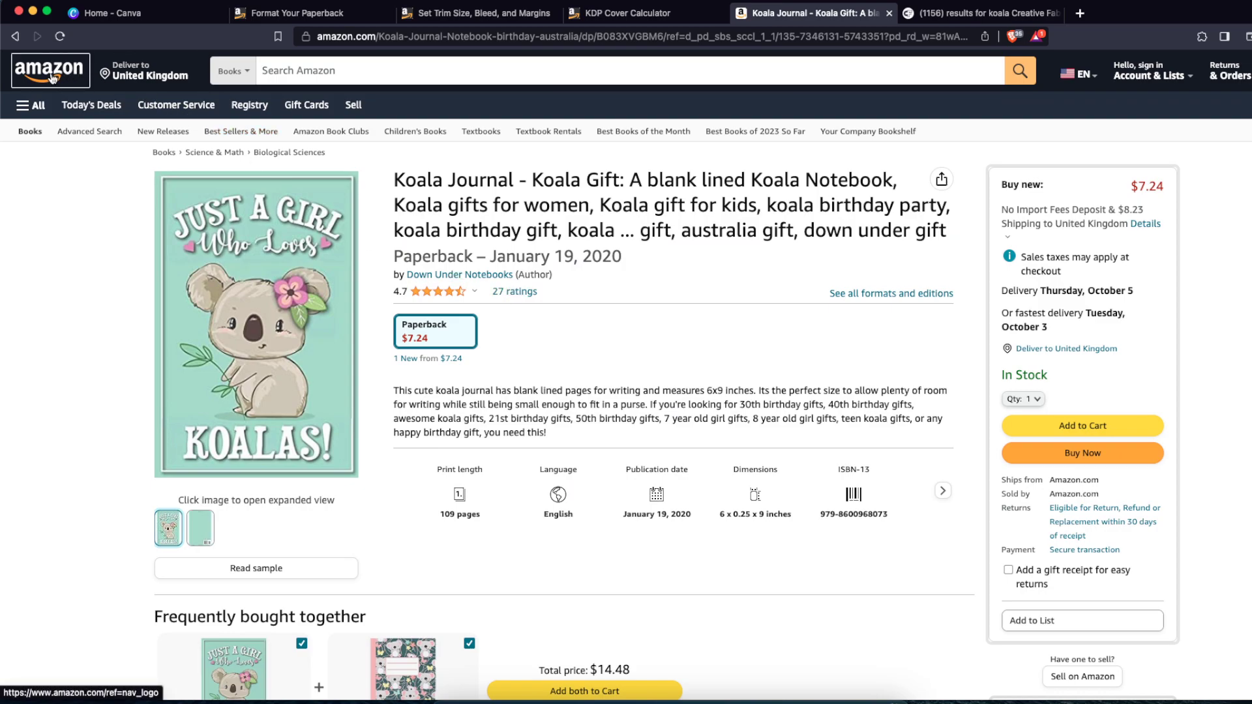
pyautogui.moveTo(795, 514); pyautogui.dragTo(689, 561)
pyautogui.click(694, 560)
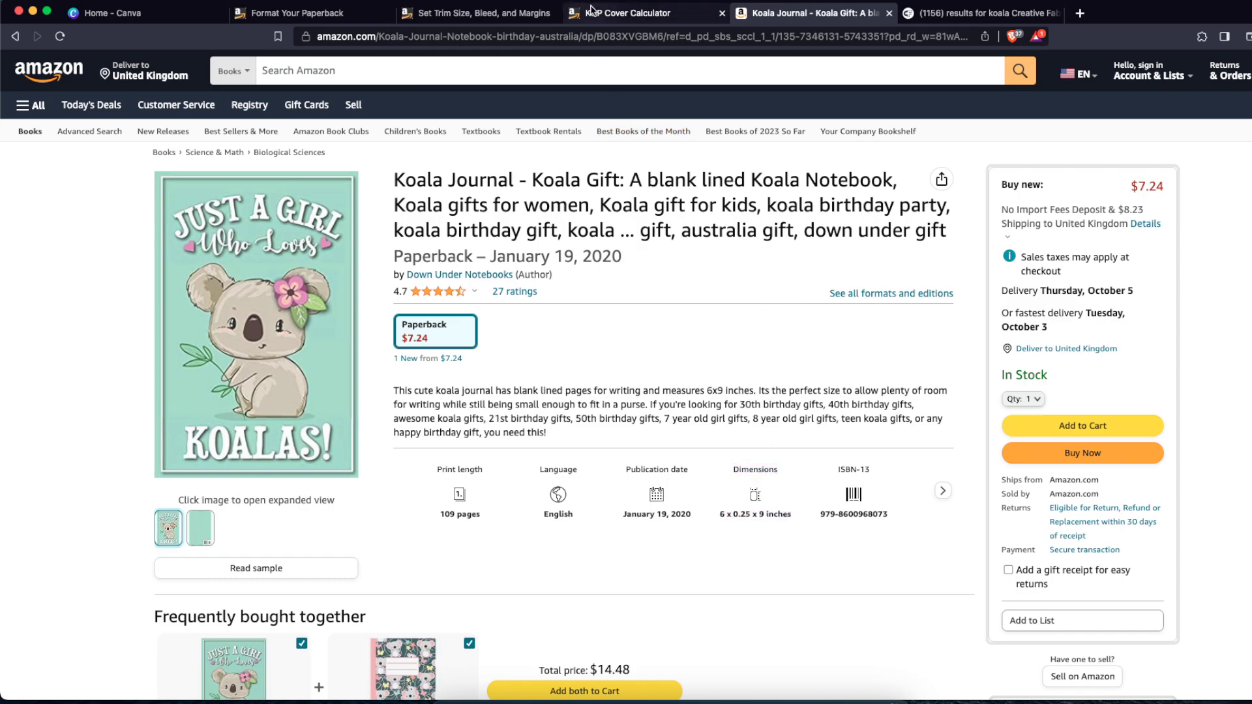
# Step: Create a new custom-size design of 6 × 9 inches
pyautogui.click(123, 13)
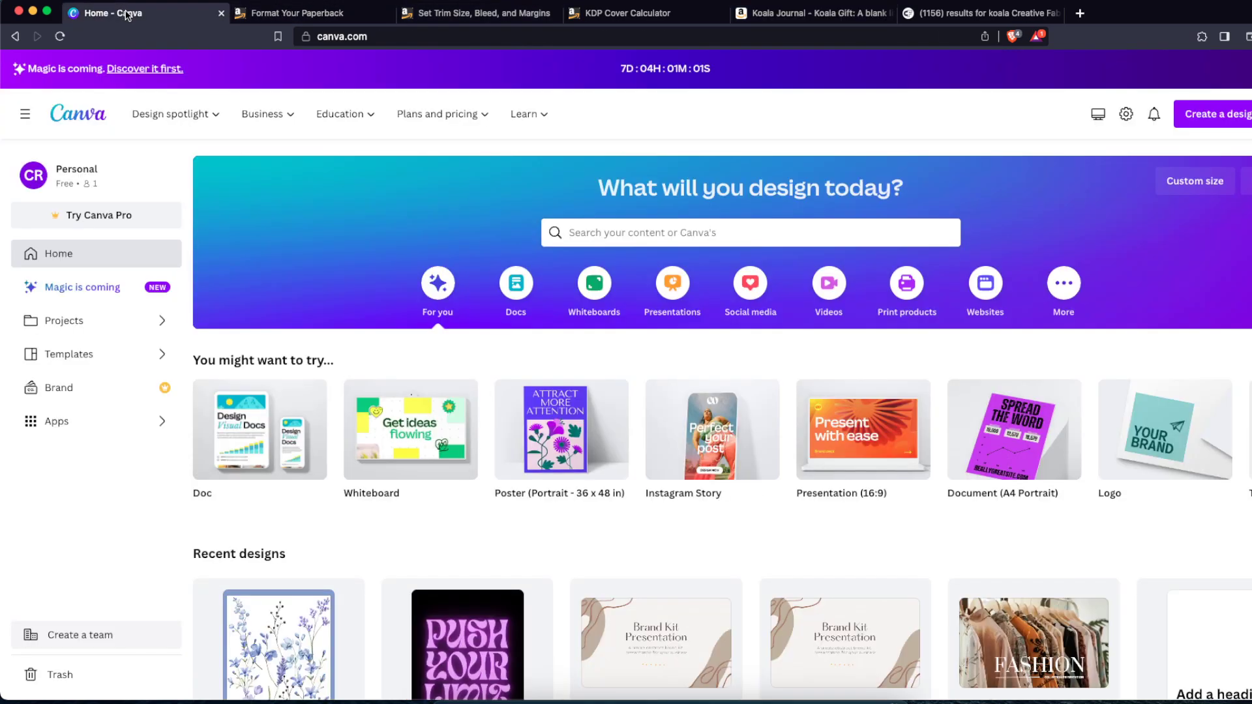
pyautogui.click(1195, 123)
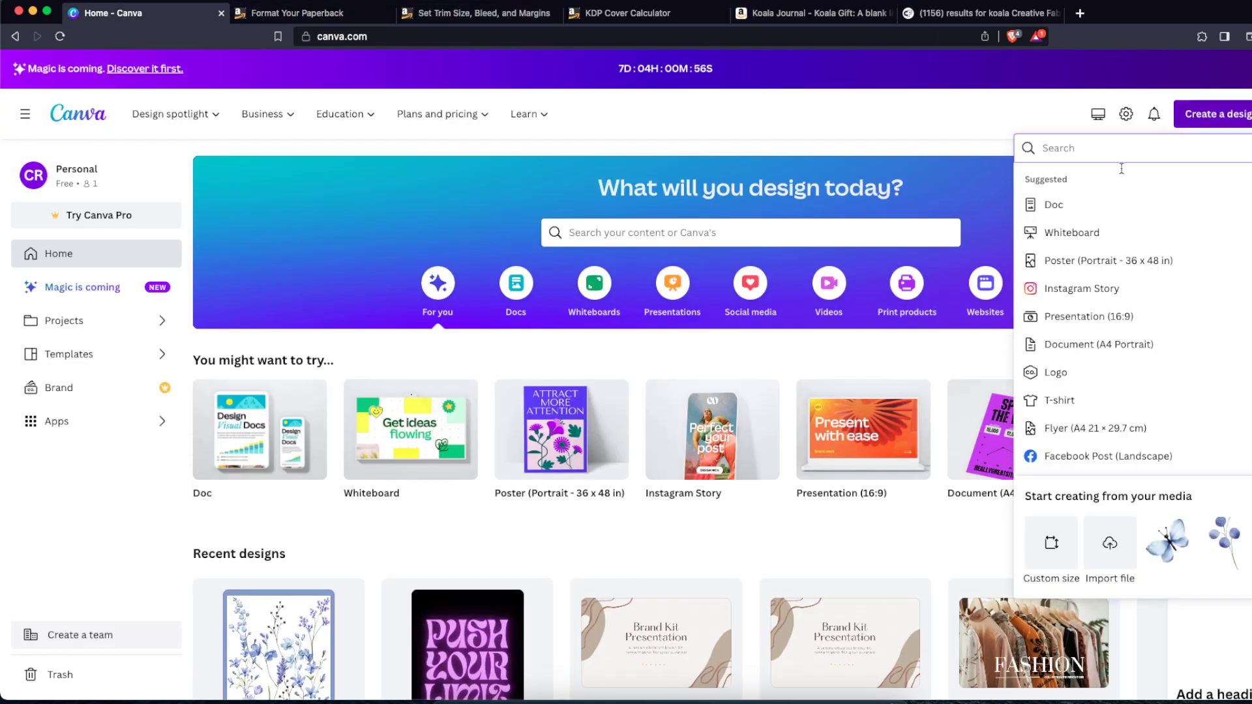
pyautogui.click(1051, 544)
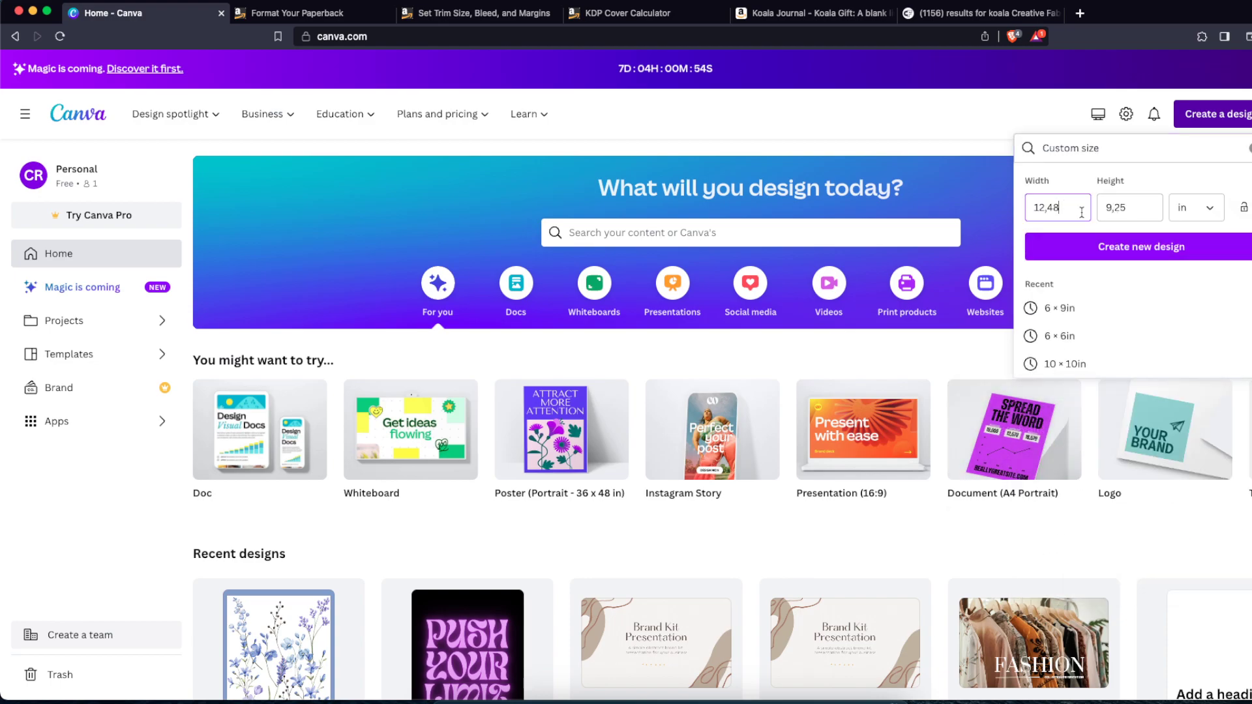
pyautogui.write('6')
pyautogui.click(1155, 204)
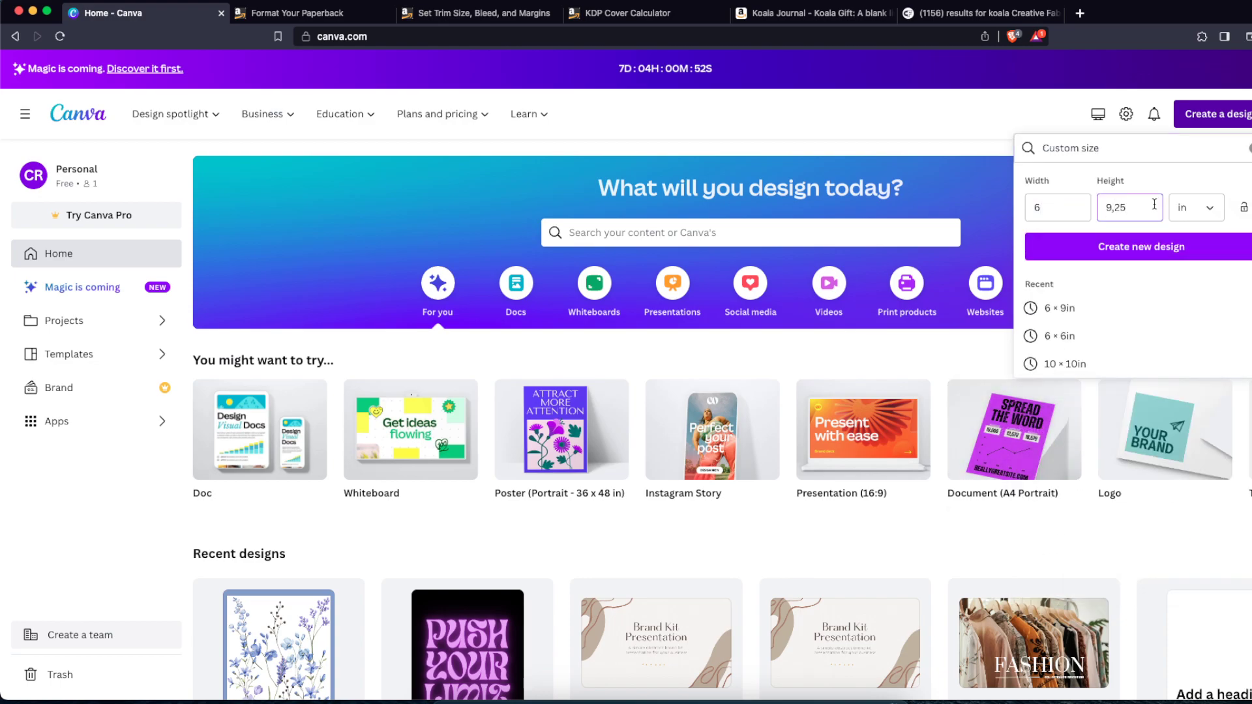
pyautogui.click(1130, 247)
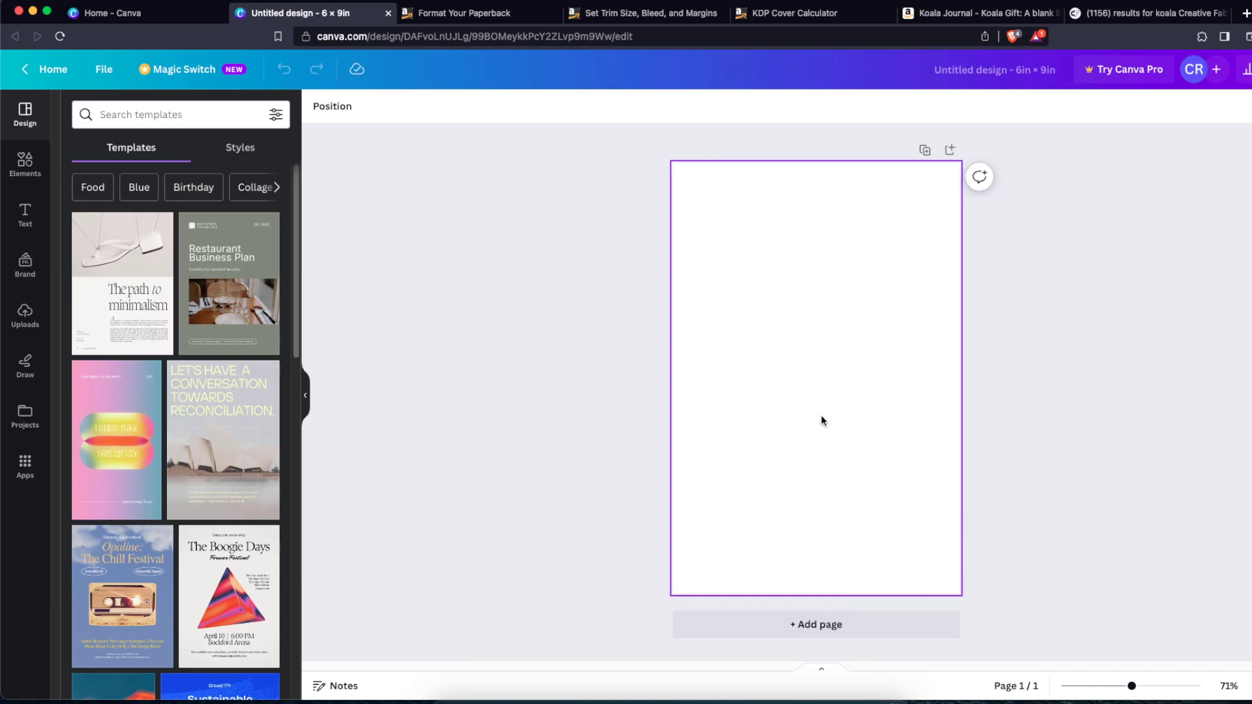
# Step: Add a heading reading "THIS NOTEBOOK BELONGS TO" and shrink it to fit the page width
pyautogui.click(25, 214)
pyautogui.click(151, 281)
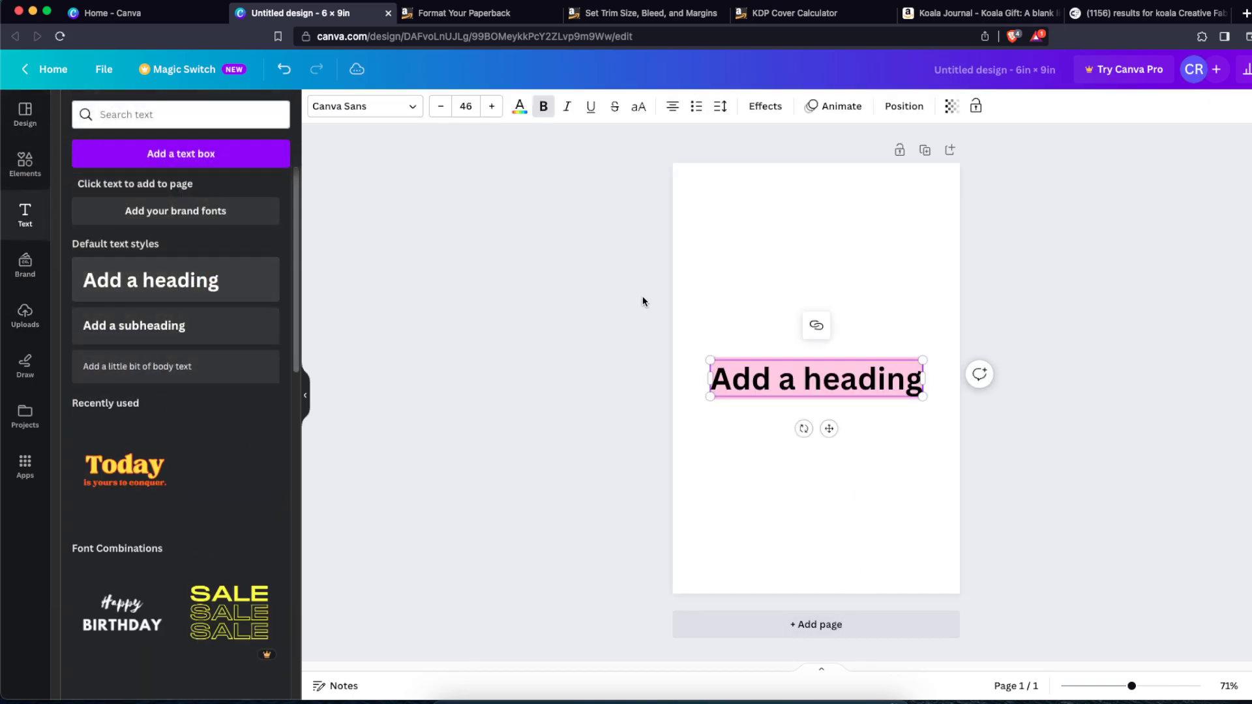
pyautogui.write('THIS NOTEBOOK')
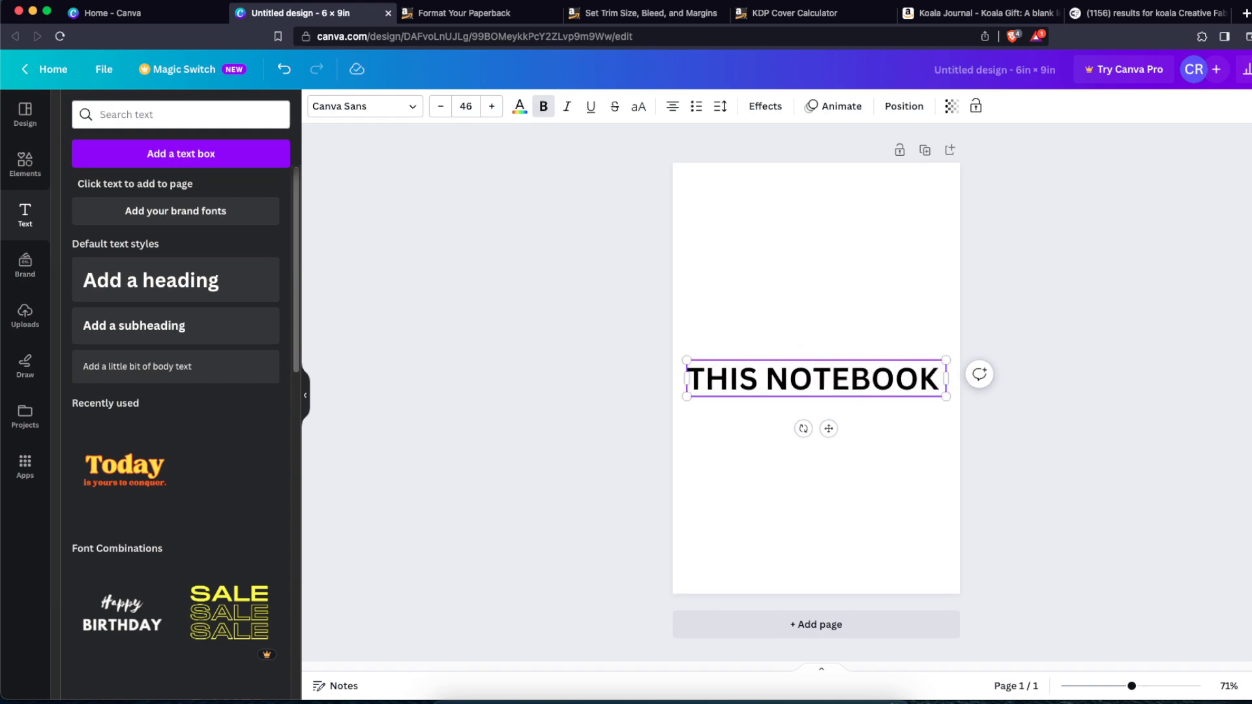
pyautogui.write(' BELONGS TO')
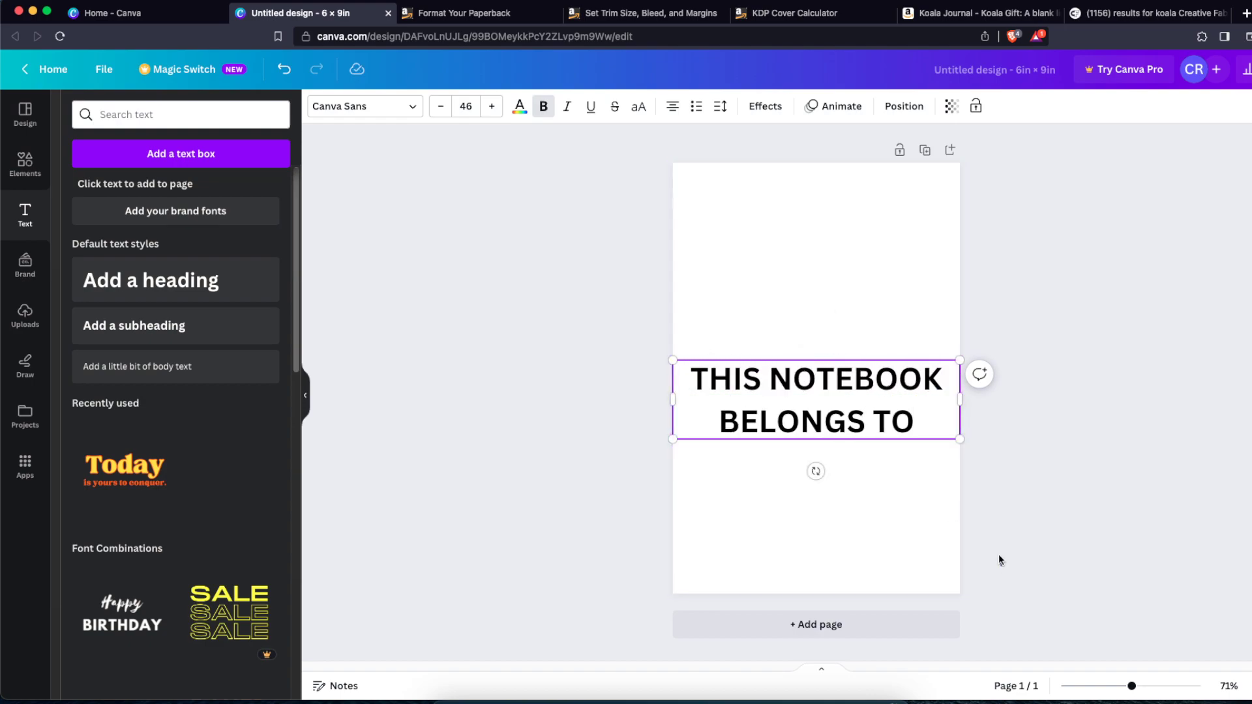
pyautogui.moveTo(961, 440); pyautogui.dragTo(899, 366)
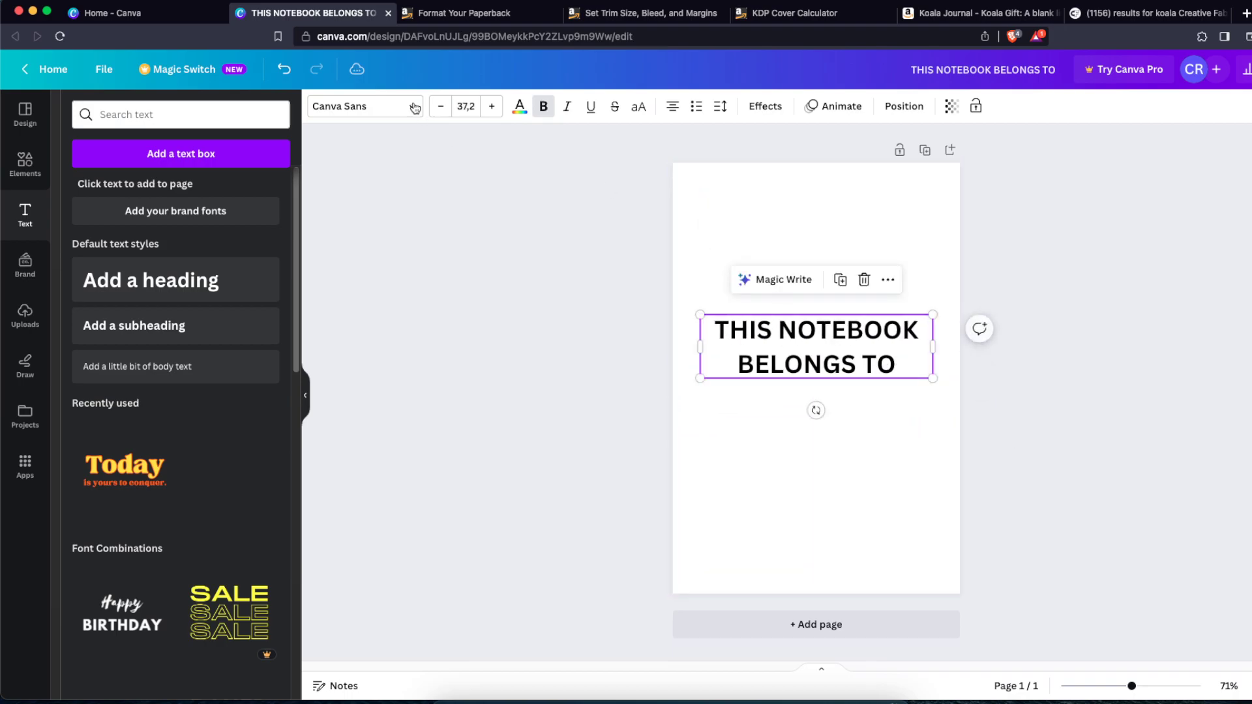
# Step: Change the heading's font to Bebas Neue
pyautogui.click(365, 106)
pyautogui.click(125, 352)
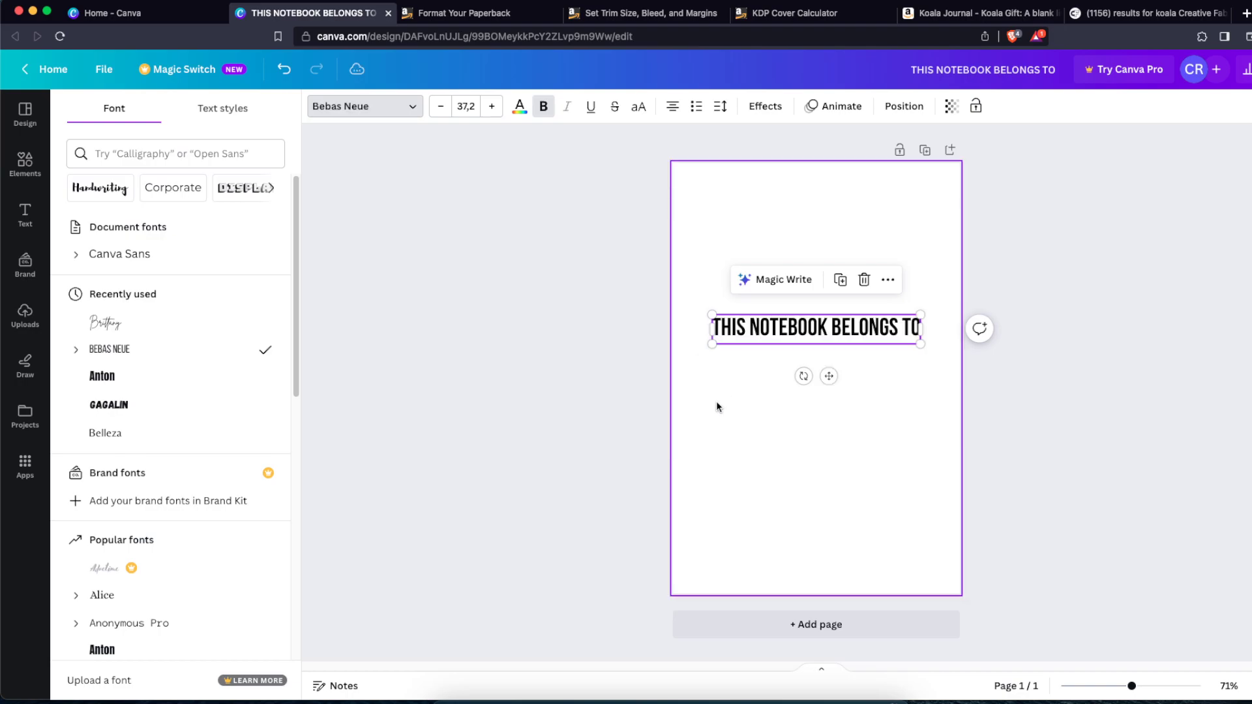
pyautogui.click(912, 384)
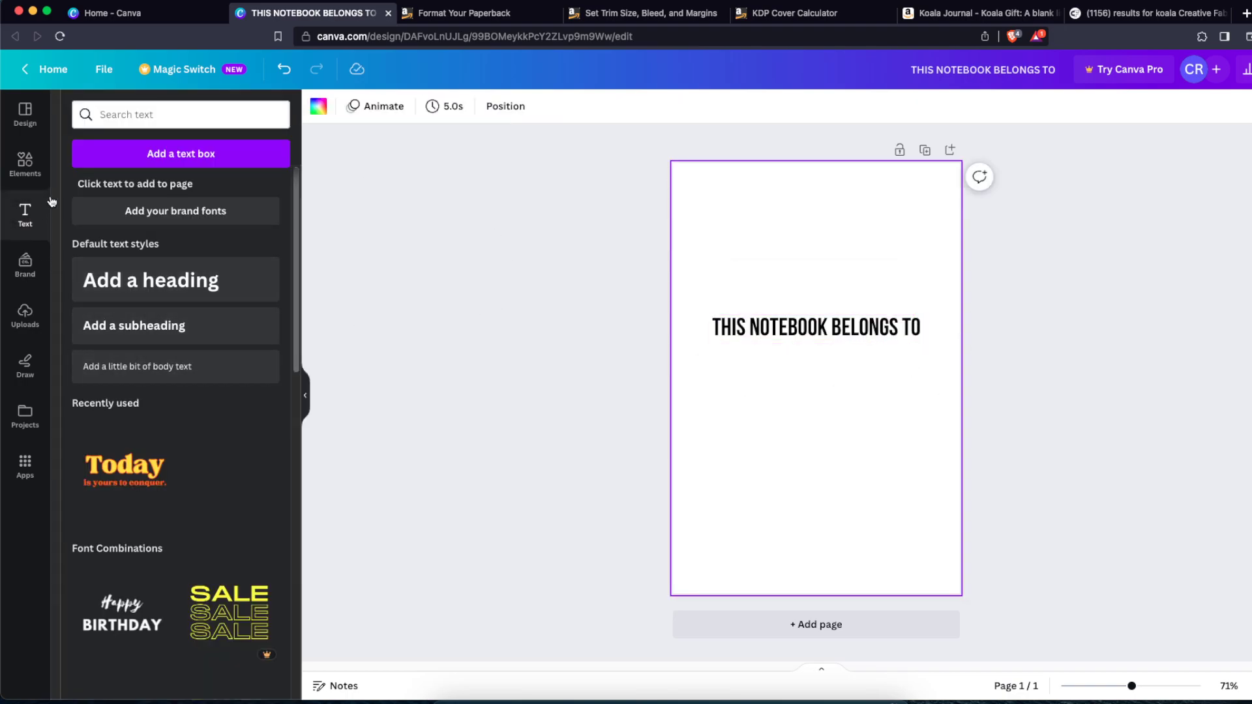
# Step: Add a line below the heading and set its weight to 1
pyautogui.click(25, 163)
pyautogui.click(99, 234)
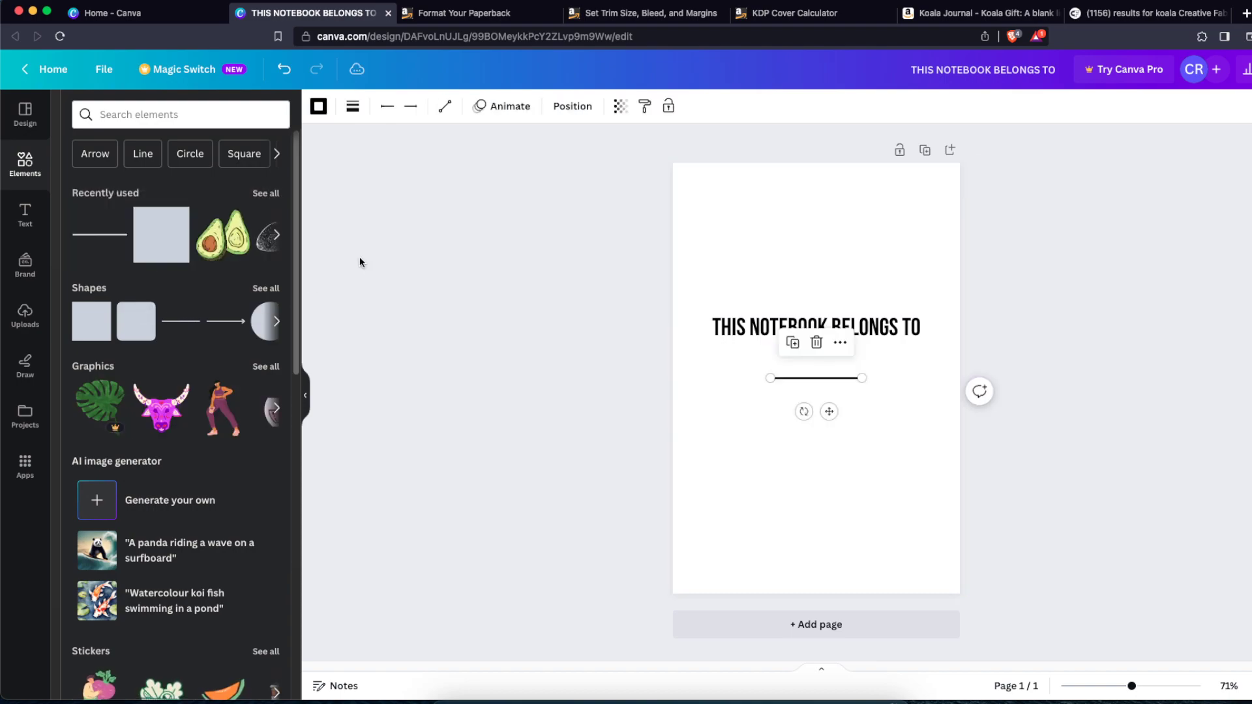
pyautogui.click(356, 108)
pyautogui.write('1')
pyautogui.click(846, 404)
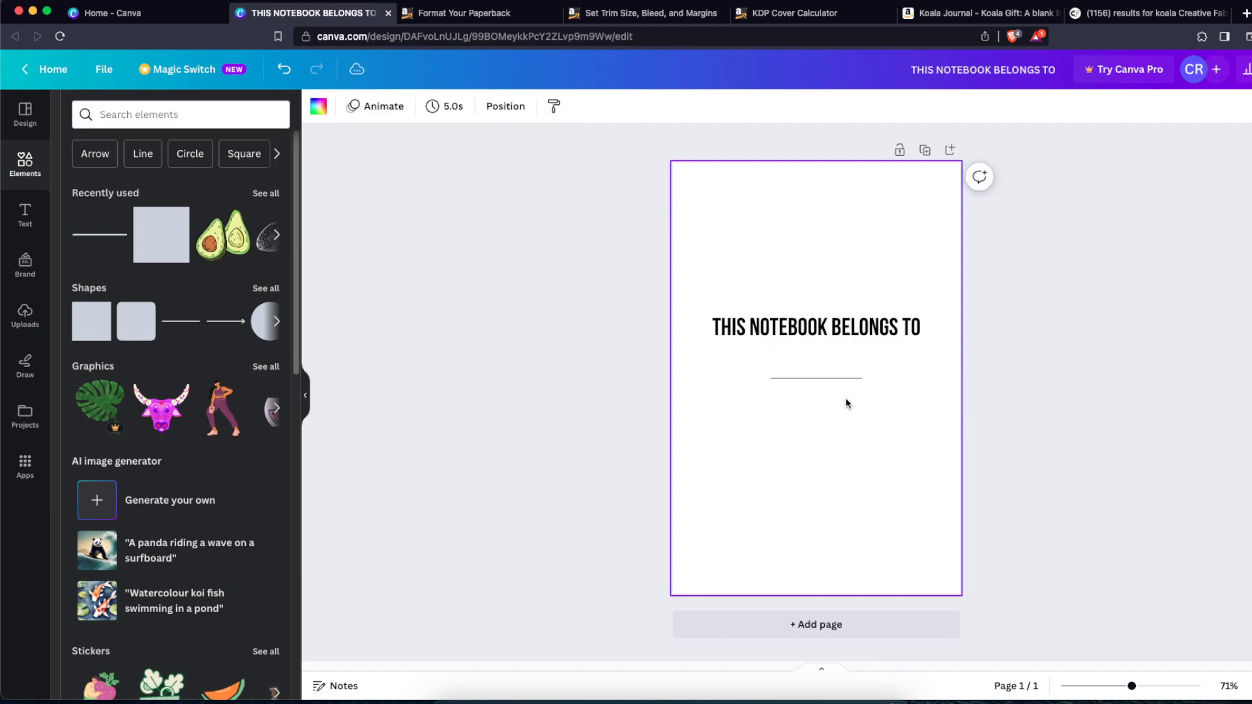
# Step: Lengthen the line at both ends to span about the heading's width
pyautogui.click(860, 381)
pyautogui.click(919, 381)
pyautogui.click(874, 380)
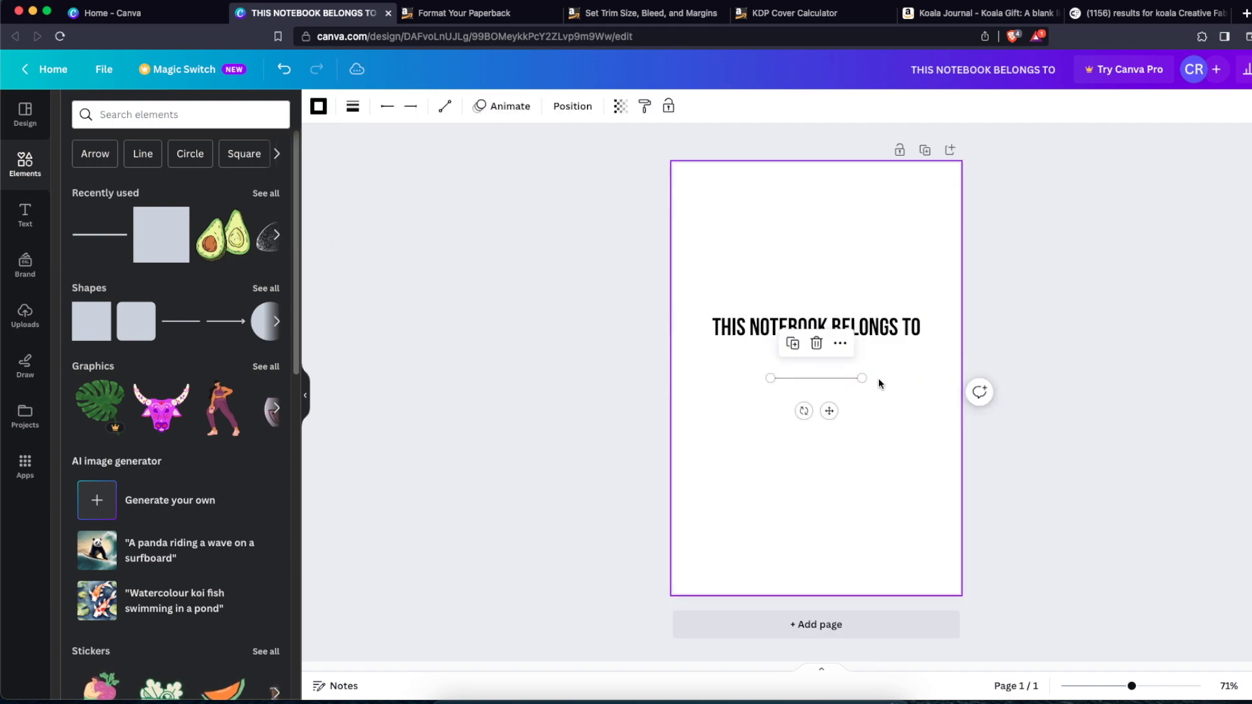
pyautogui.moveTo(865, 378); pyautogui.dragTo(931, 378)
pyautogui.moveTo(770, 378); pyautogui.dragTo(702, 378)
# Step: Select the heading and line together and move them slightly down
pyautogui.moveTo(906, 440); pyautogui.dragTo(834, 314)
pyautogui.moveTo(835, 325); pyautogui.dragTo(835, 334)
pyautogui.click(1012, 350)
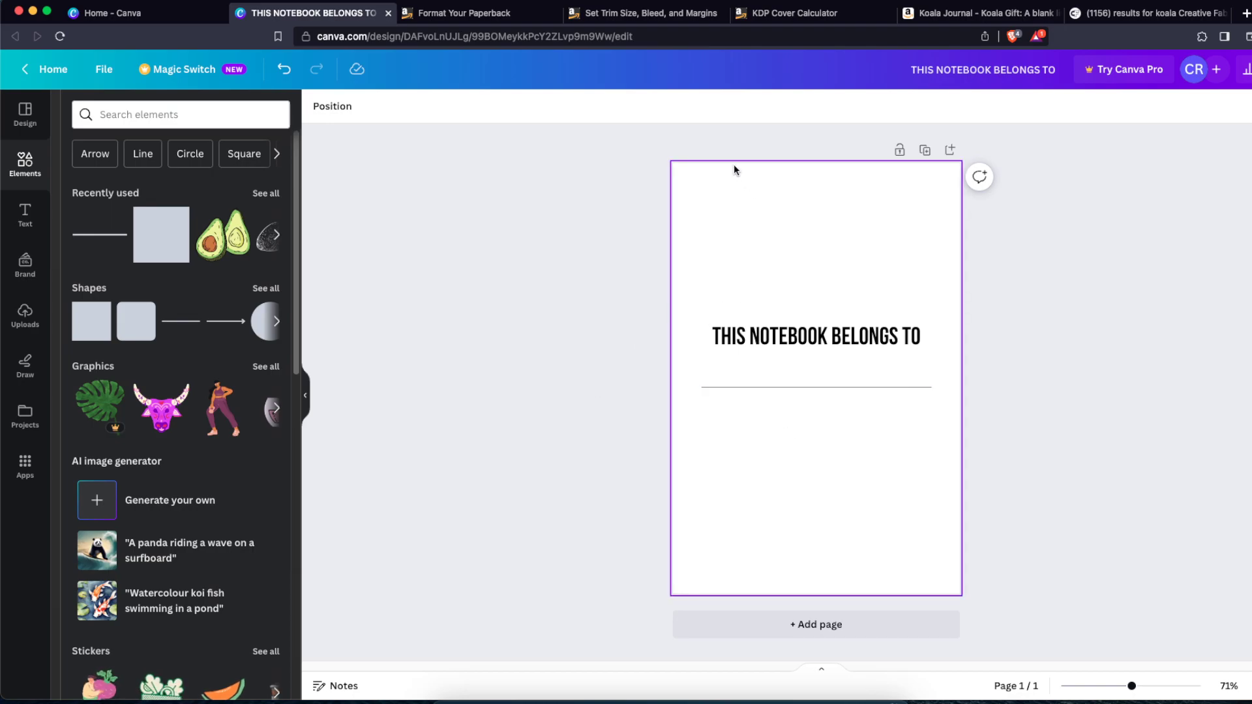
# Step: Search the elements for KOALA graphics
pyautogui.click(147, 106)
pyautogui.write('KOAL')
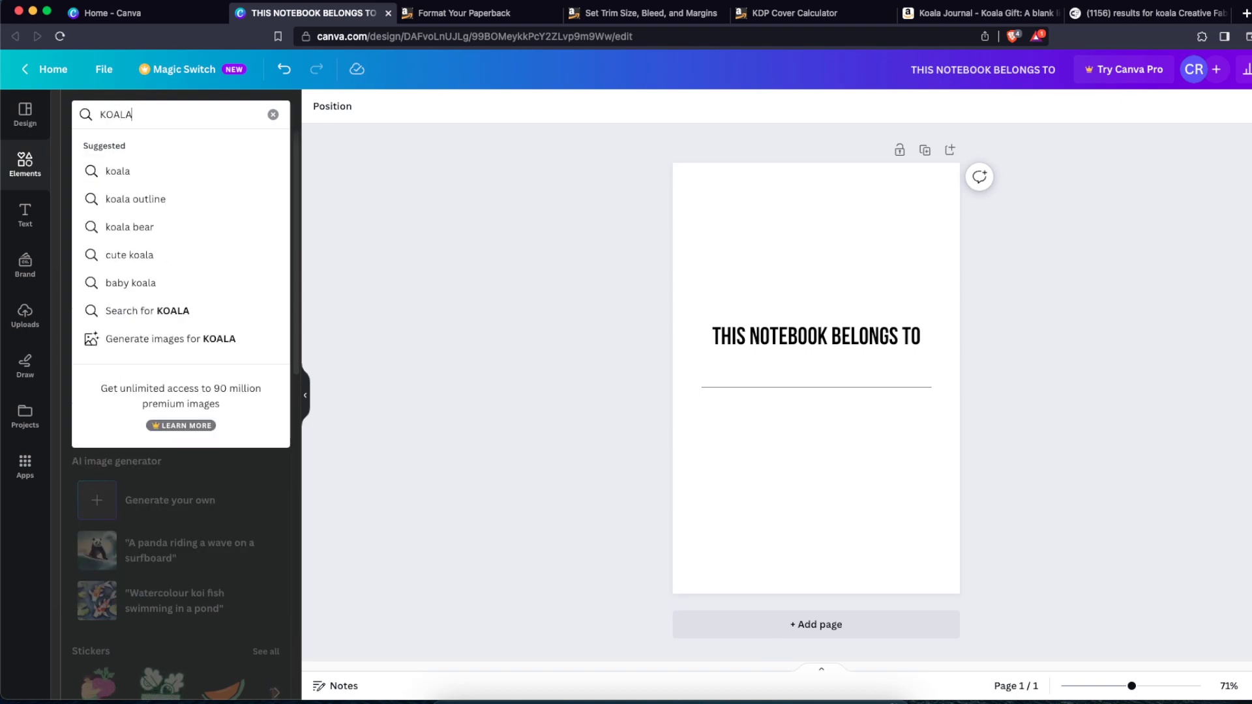
pyautogui.write('A')
pyautogui.press('Return')
pyautogui.click(137, 157)
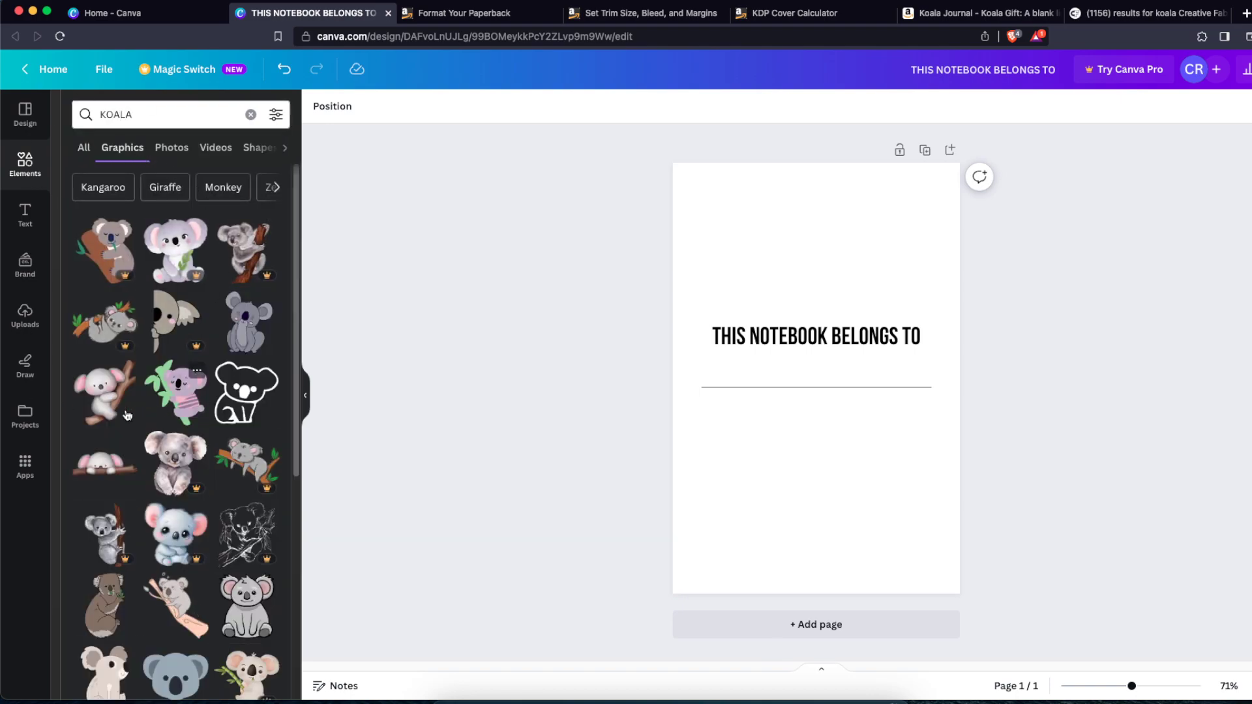
pyautogui.click(132, 415)
pyautogui.moveTo(837, 408); pyautogui.dragTo(828, 501)
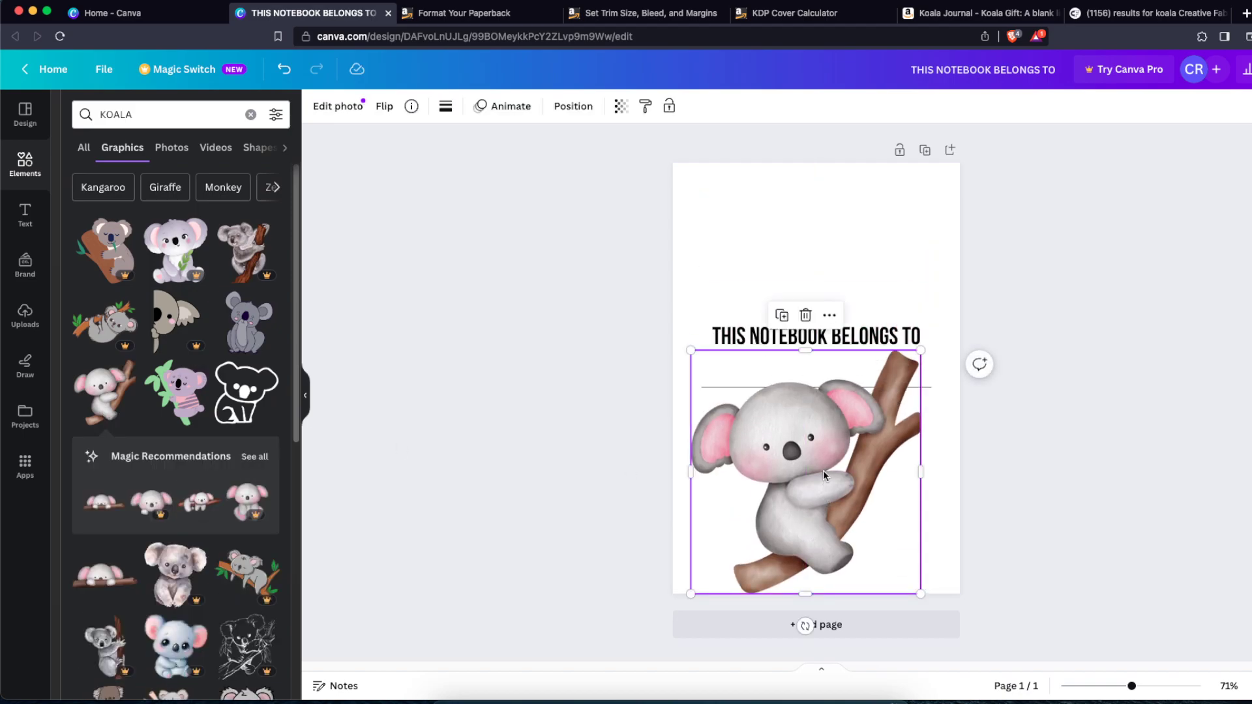
pyautogui.press('Delete')
# Step: Open the watercolour koala graphic's details to check its licence
pyautogui.click(126, 376)
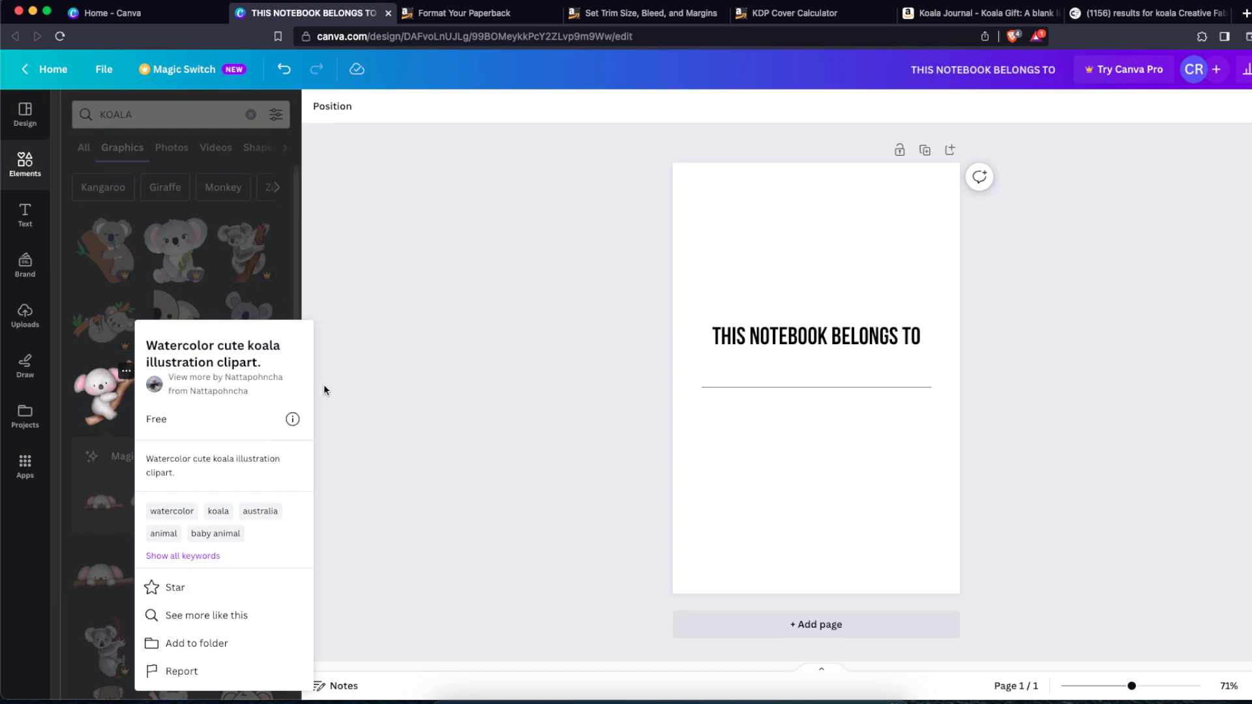
pyautogui.click(454, 388)
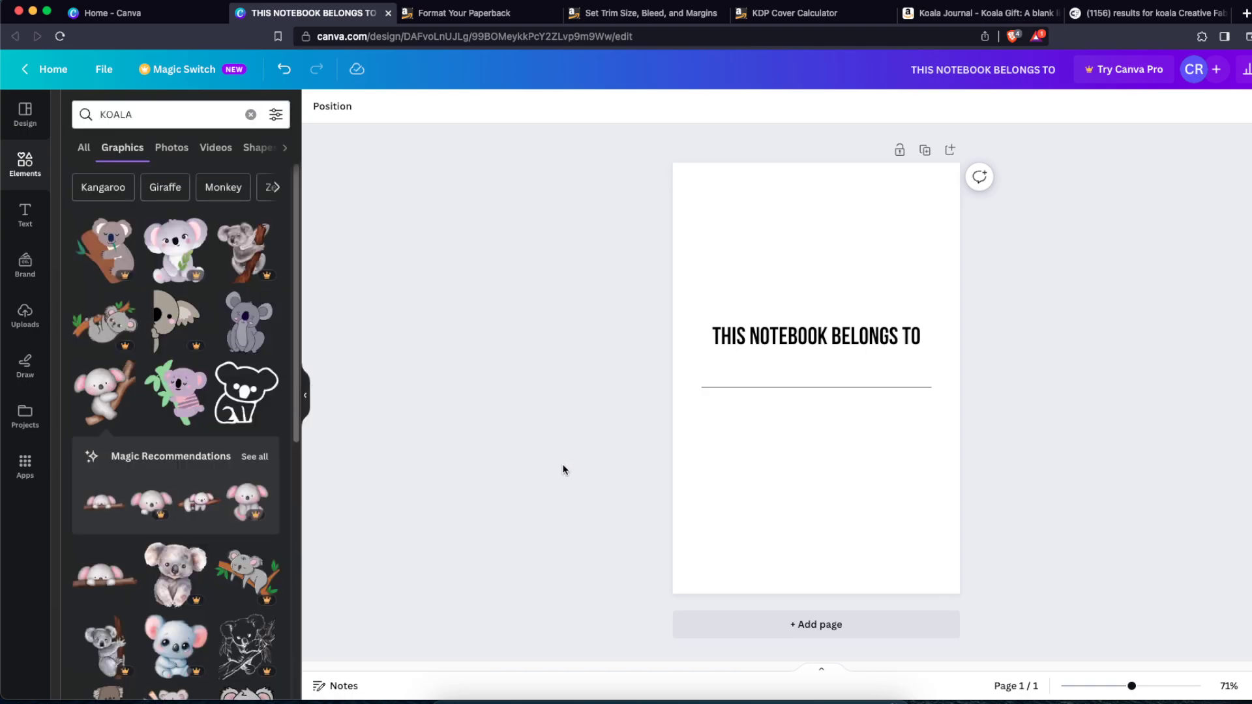
# Step: Switch to Creative Fabrica and browse the print-on-demand koala graphics results
pyautogui.click(1107, 20)
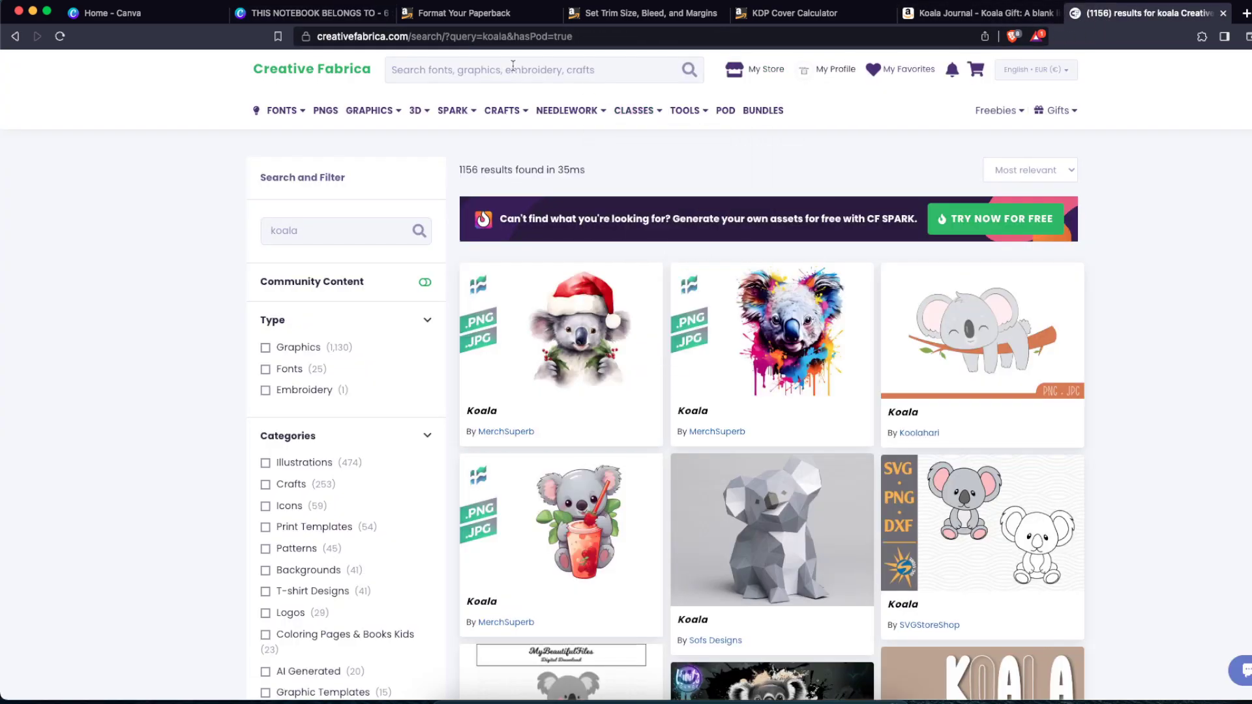
pyautogui.scroll(-8, 258, 404)
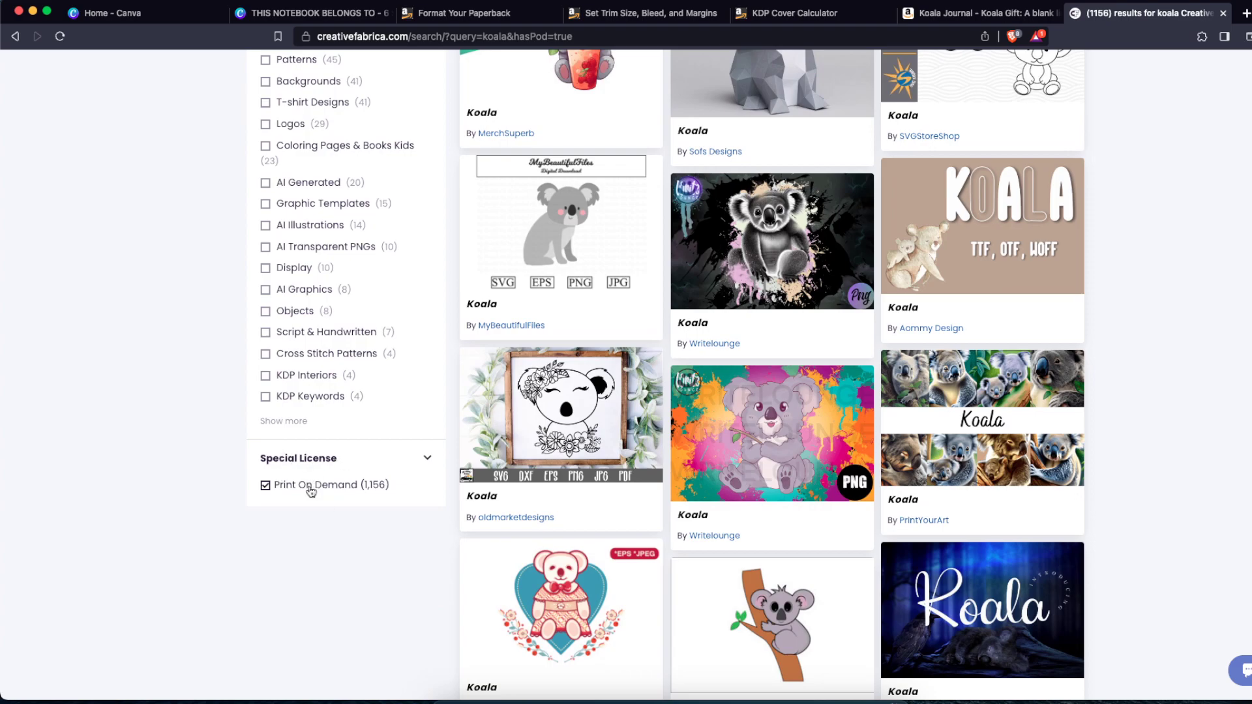
# Step: Scroll through the print-on-demand koala graphics results on Creative Fabrica to compare designs
pyautogui.scroll(7, 1173, 417)
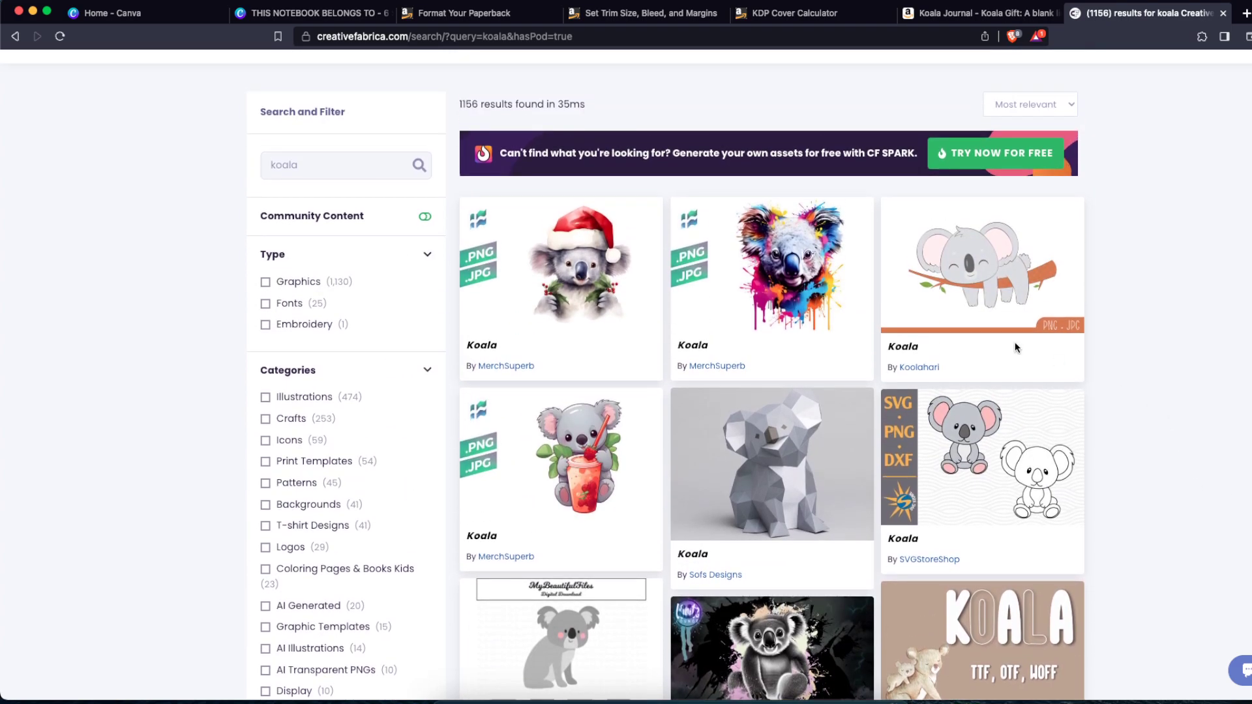
pyautogui.scroll(-11, 1029, 475)
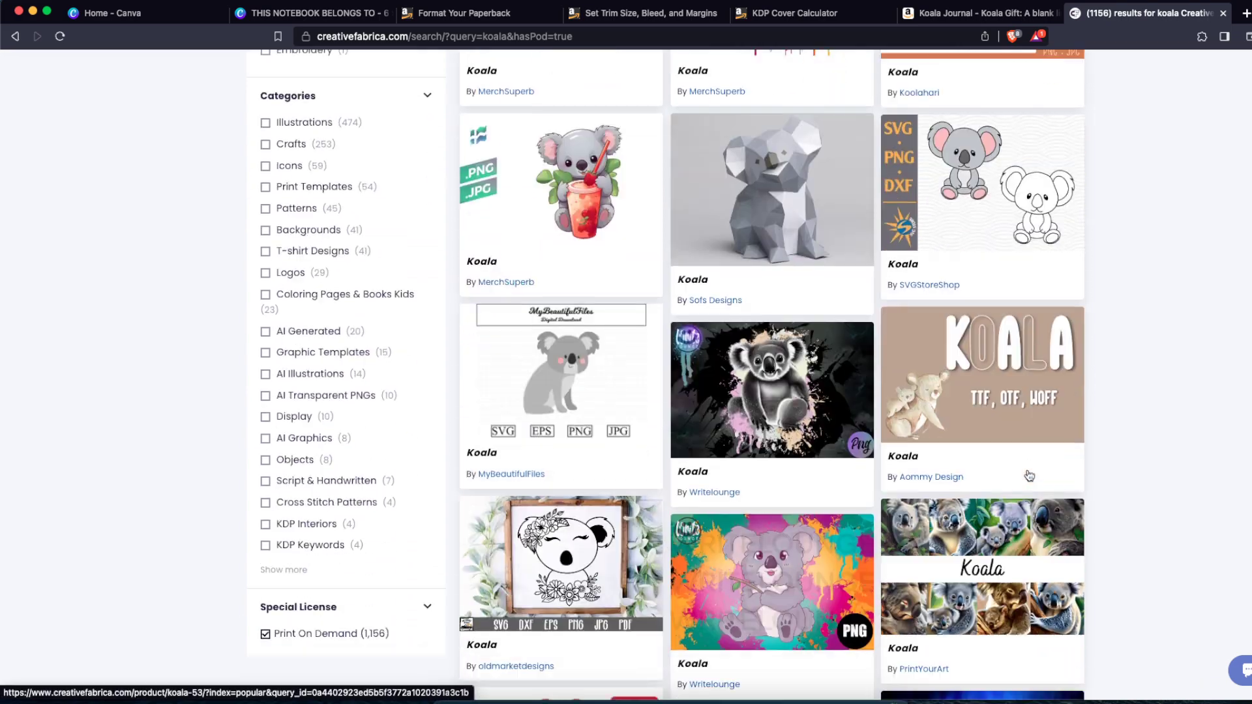
pyautogui.scroll(-7, 1027, 469)
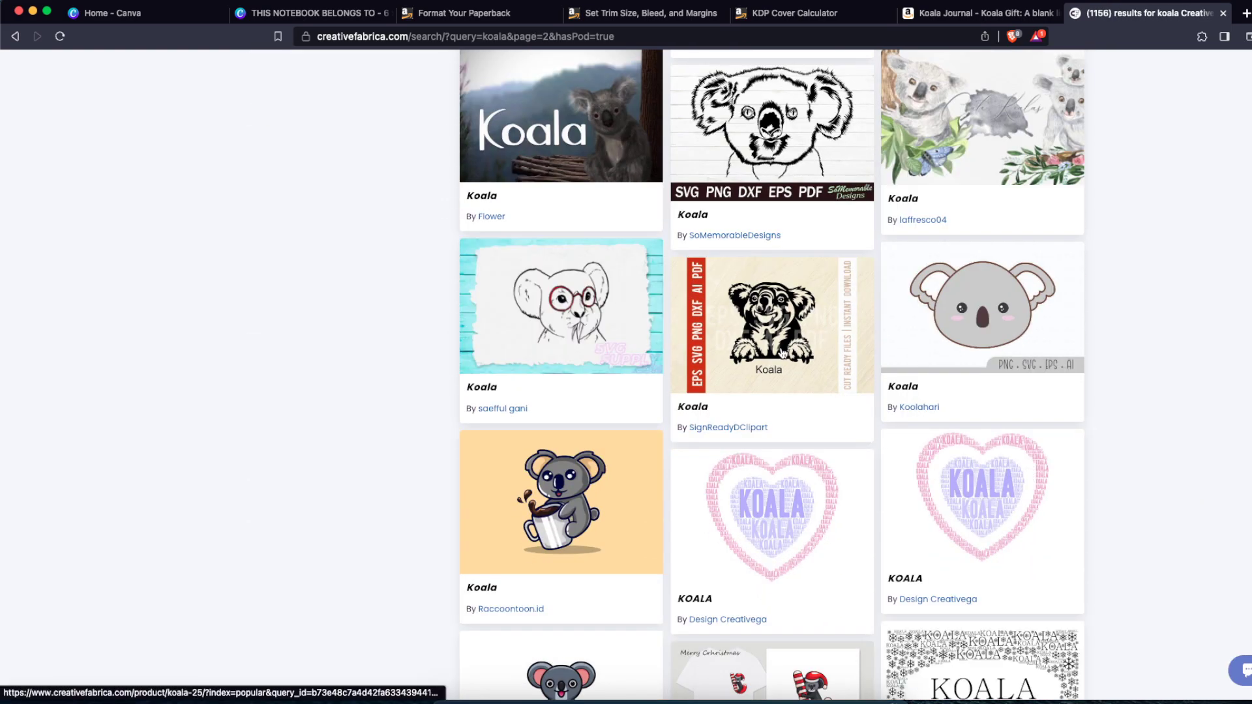
pyautogui.scroll(-7, 780, 375)
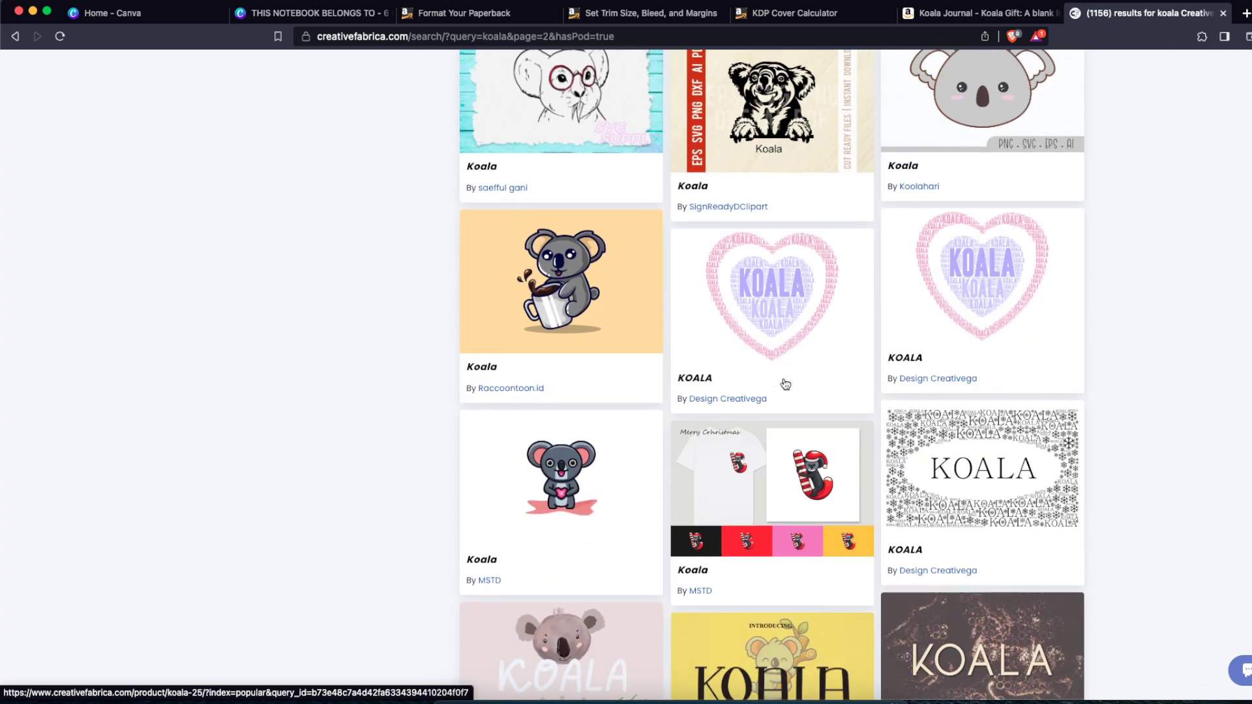
pyautogui.scroll(-10, 784, 382)
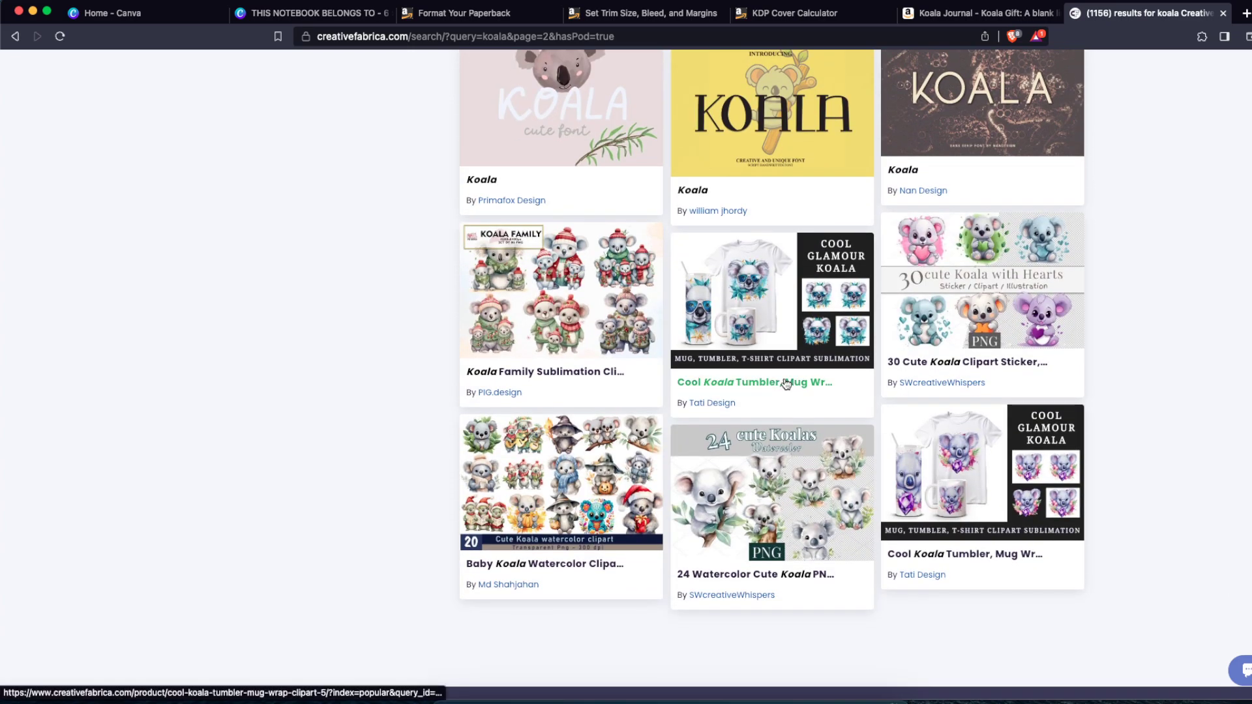
pyautogui.scroll(17, 786, 384)
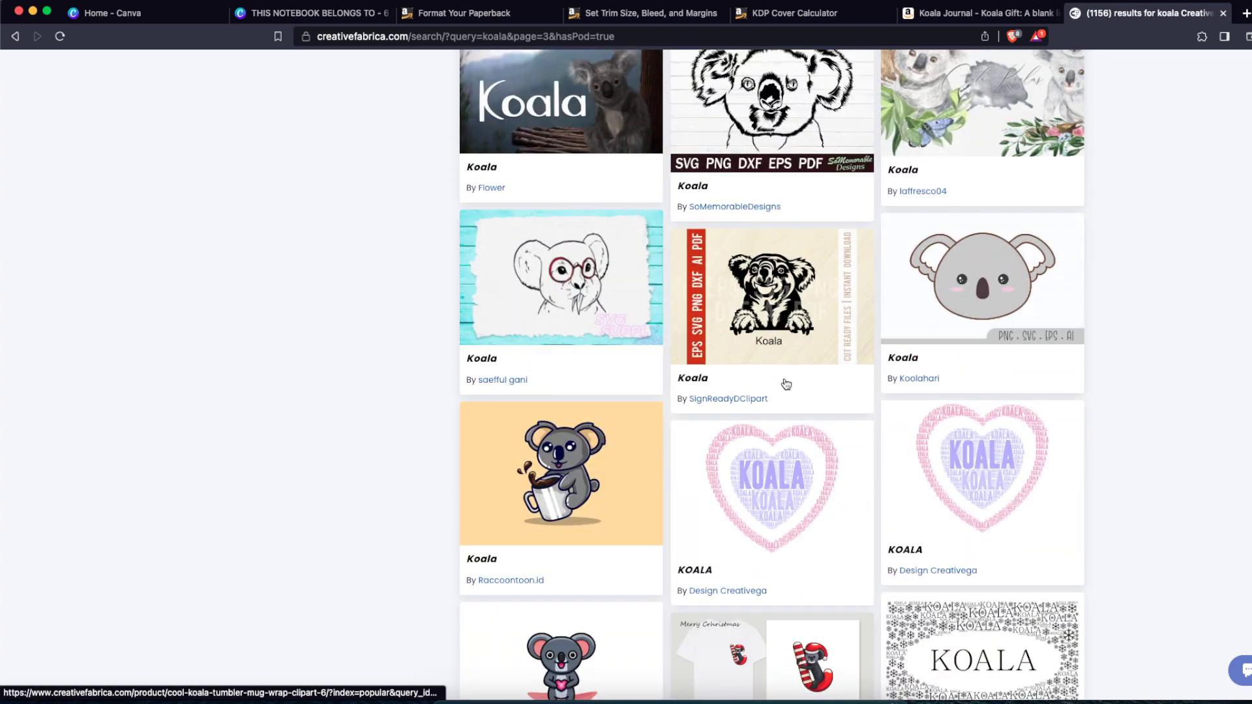
pyautogui.scroll(-3, 786, 382)
pyautogui.scroll(12, 558, 303)
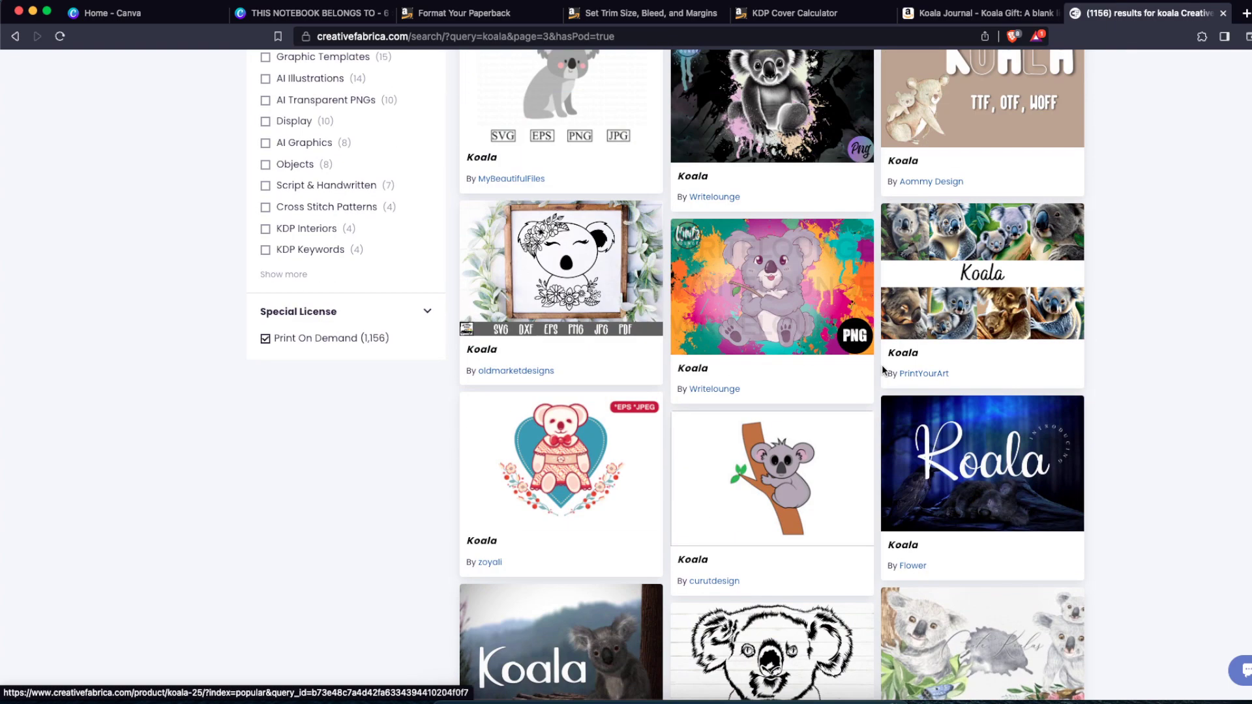
pyautogui.scroll(-6, 939, 372)
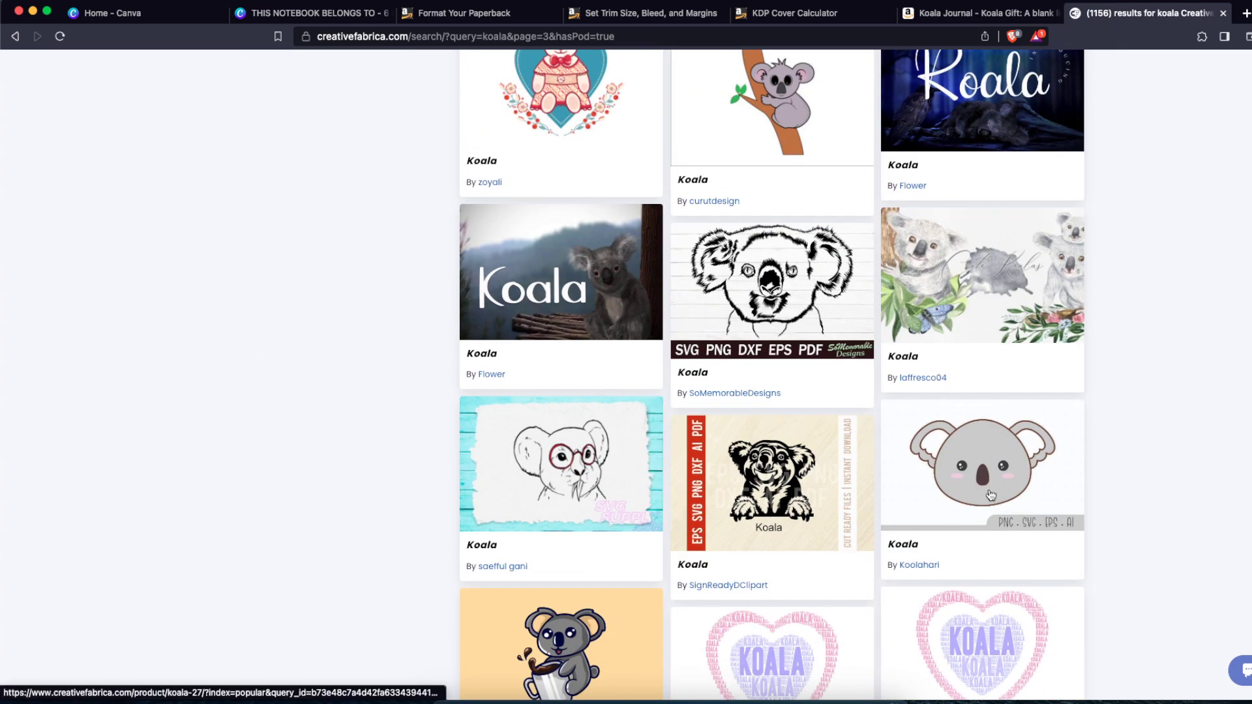
pyautogui.scroll(15, 1005, 490)
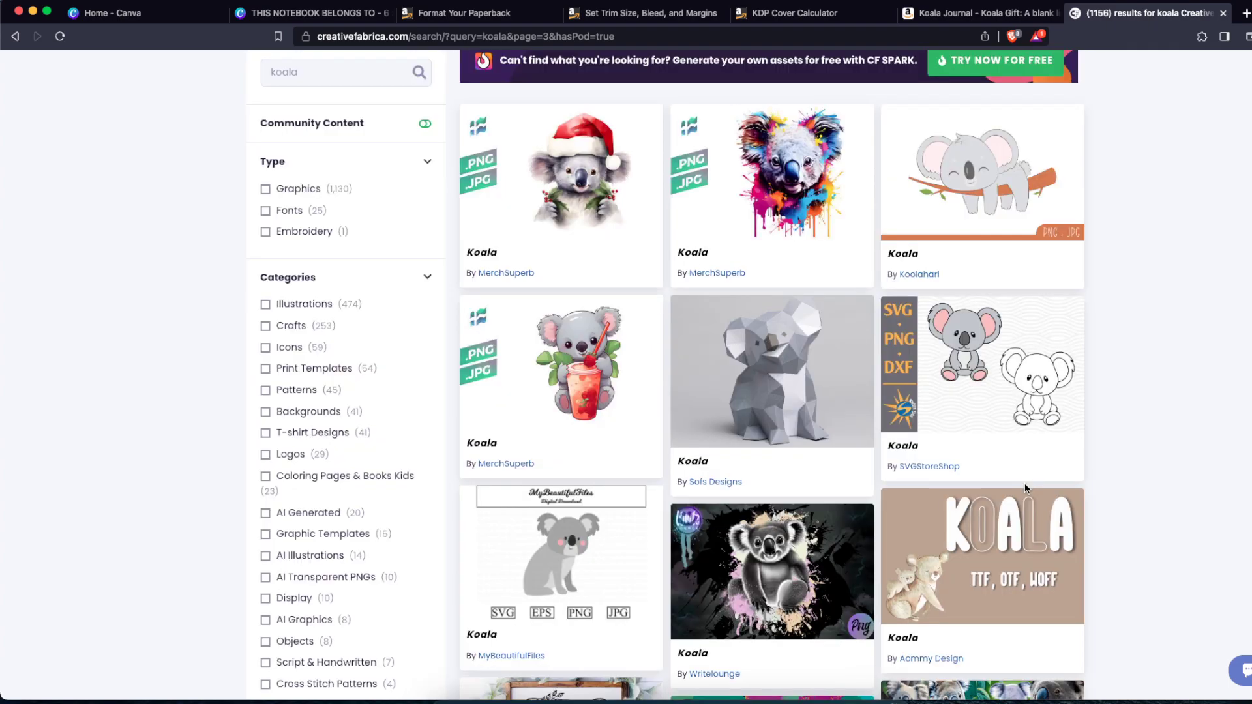
# Step: Open the SVGStoreShop koala outline graphic and download it
pyautogui.click(971, 382)
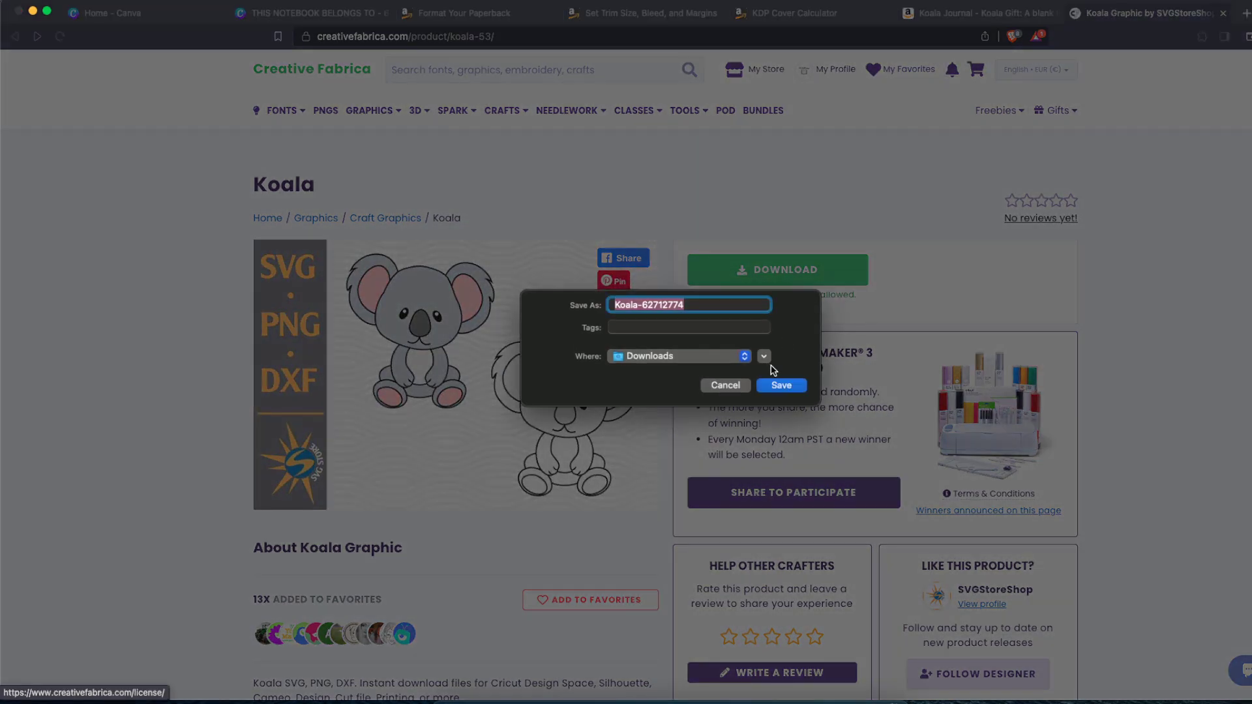
pyautogui.click(781, 384)
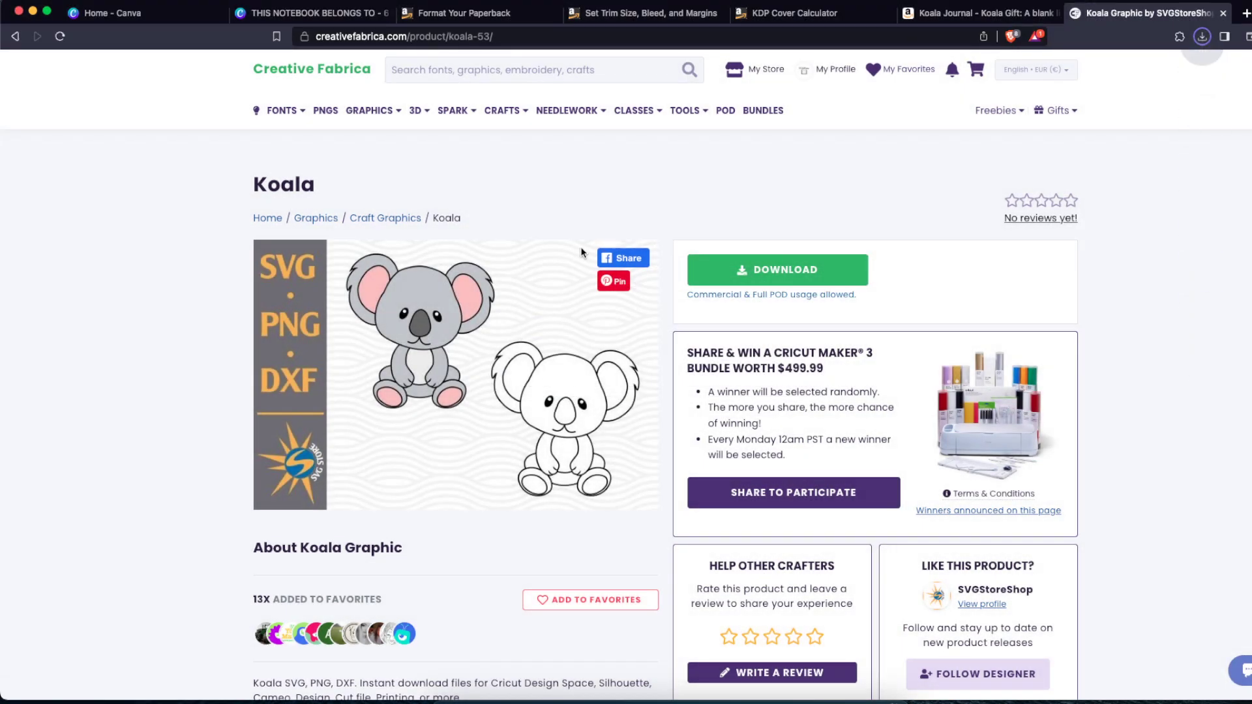
# Step: Back in Canva, add the uploaded koala outline to page 1, shrink it and place it below the heading
pyautogui.click(326, 20)
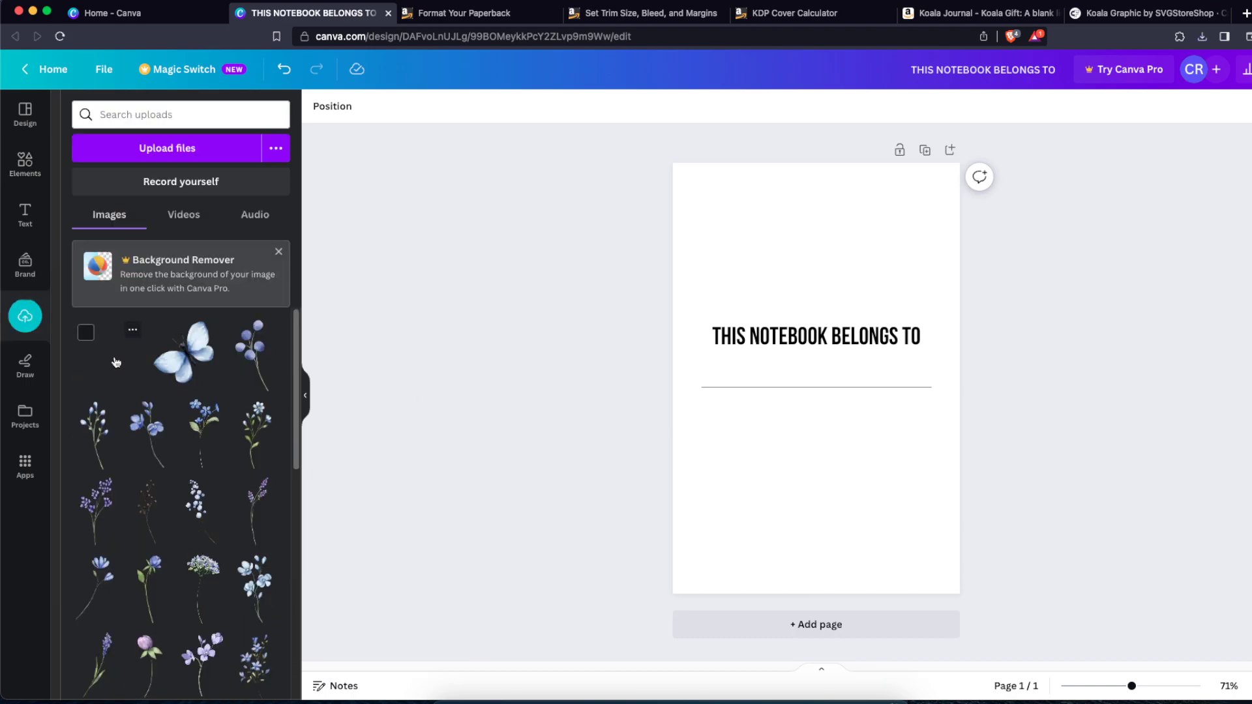
pyautogui.click(116, 363)
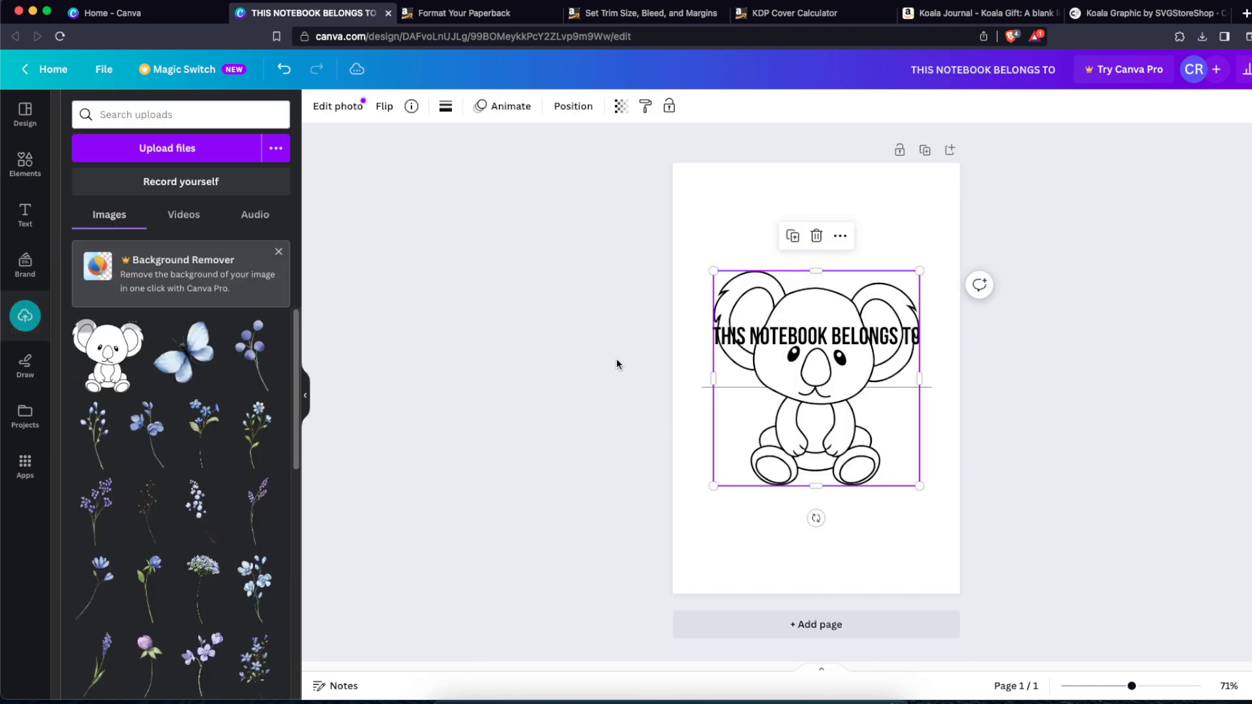
pyautogui.moveTo(920, 489); pyautogui.dragTo(786, 346)
pyautogui.moveTo(763, 303); pyautogui.dragTo(866, 234)
pyautogui.moveTo(807, 287); pyautogui.dragTo(803, 537)
# Step: Move the heading and its line together up near the top of page 1
pyautogui.click(916, 391)
pyautogui.moveTo(915, 392); pyautogui.dragTo(914, 346)
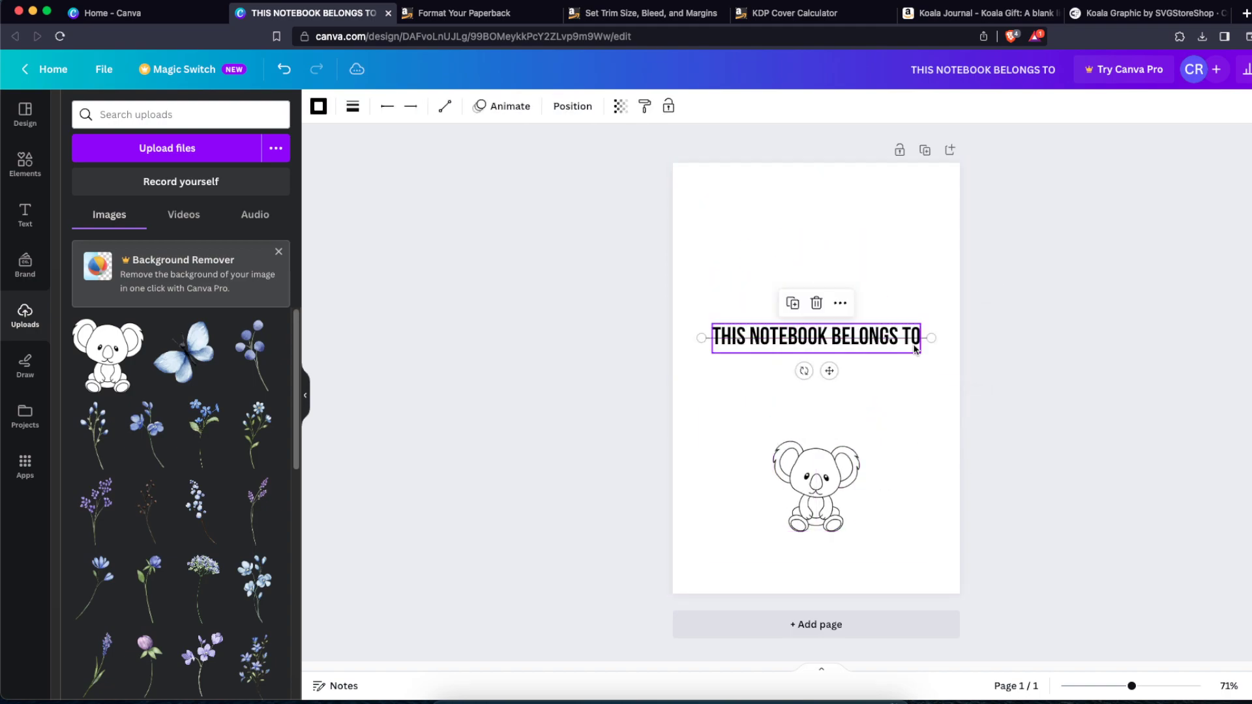
pyautogui.press('super+z')
pyautogui.moveTo(905, 393); pyautogui.dragTo(895, 334)
pyautogui.press('super+z')
pyautogui.moveTo(937, 433); pyautogui.dragTo(906, 347)
pyautogui.moveTo(907, 350); pyautogui.dragTo(912, 234)
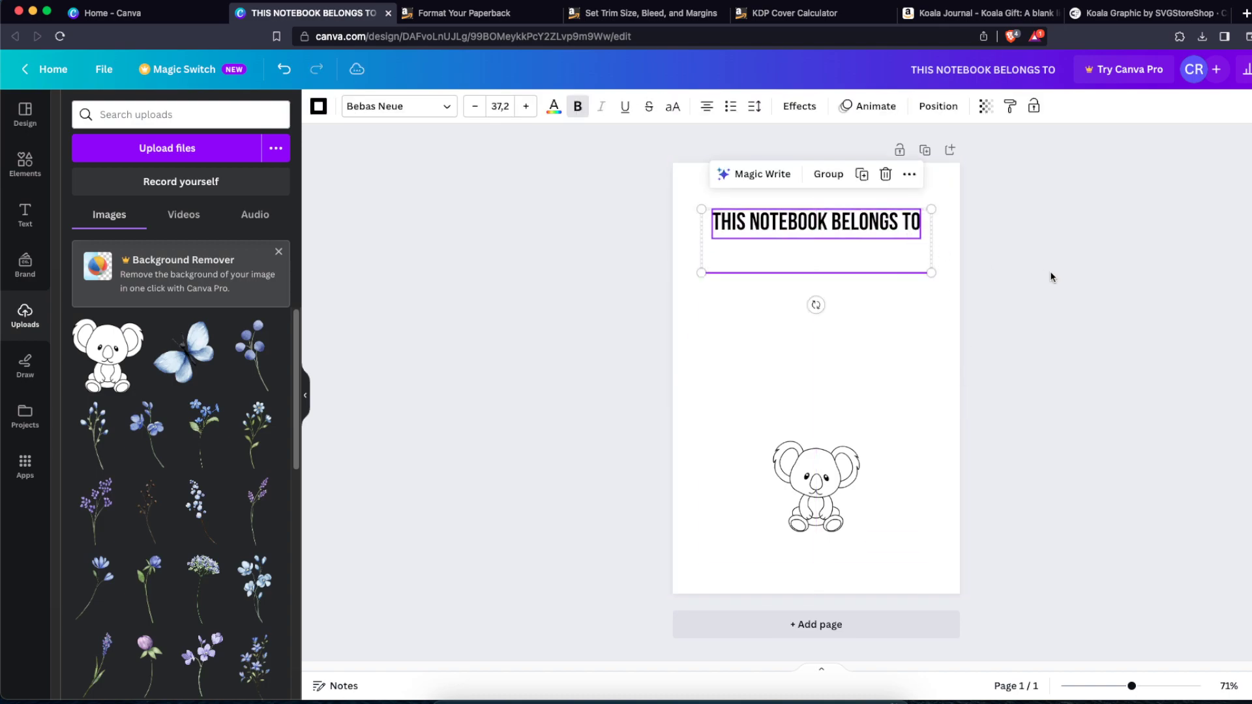
# Step: Add a blank second page to the design
pyautogui.click(922, 586)
pyautogui.click(923, 620)
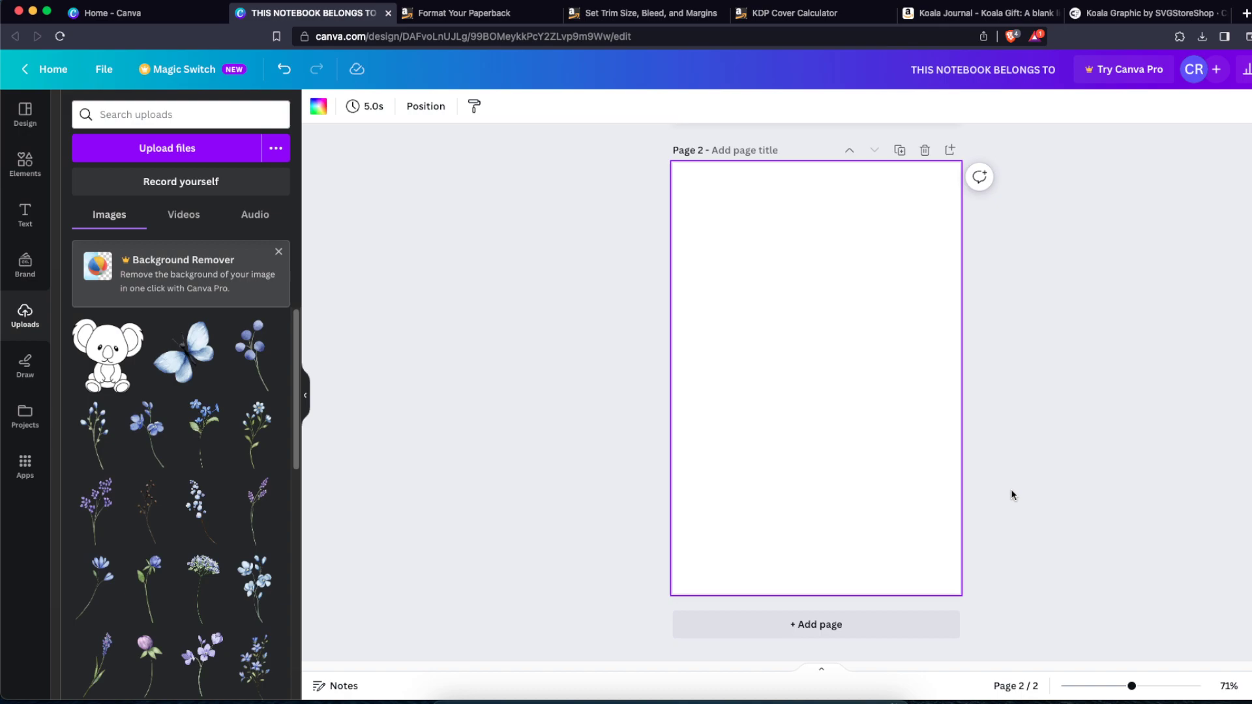
pyautogui.scroll(10, 1013, 496)
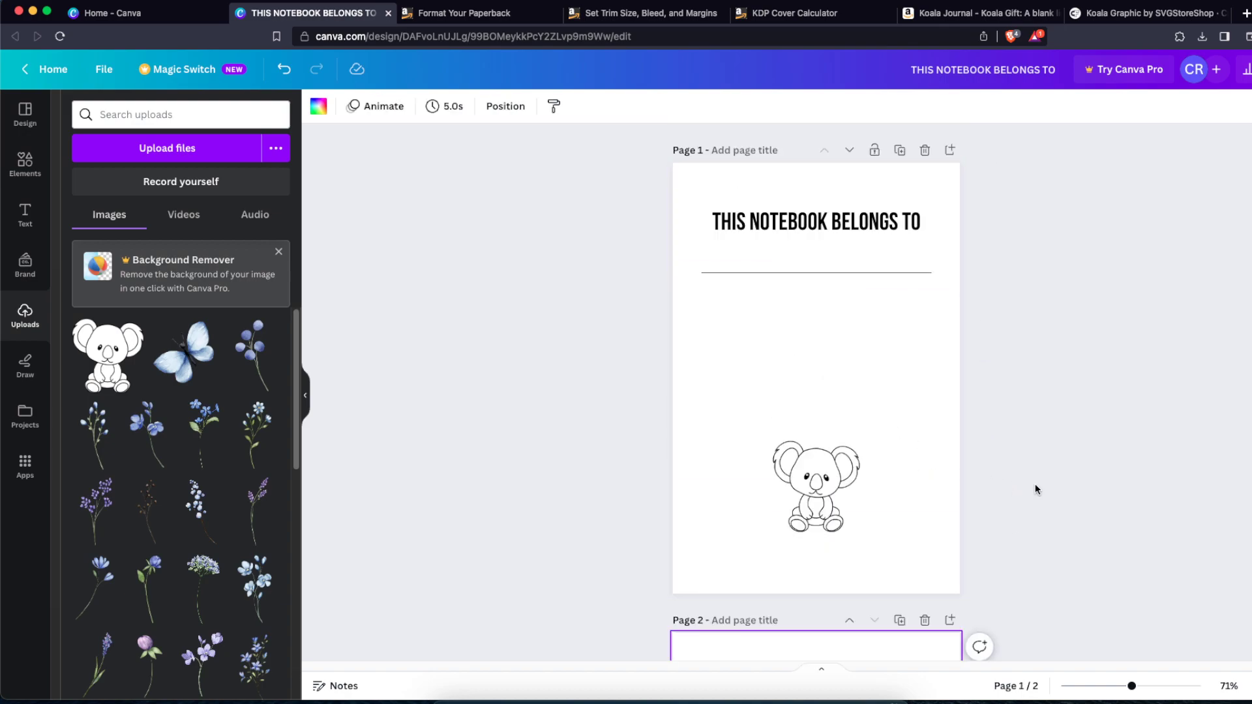
pyautogui.scroll(-7, 1039, 484)
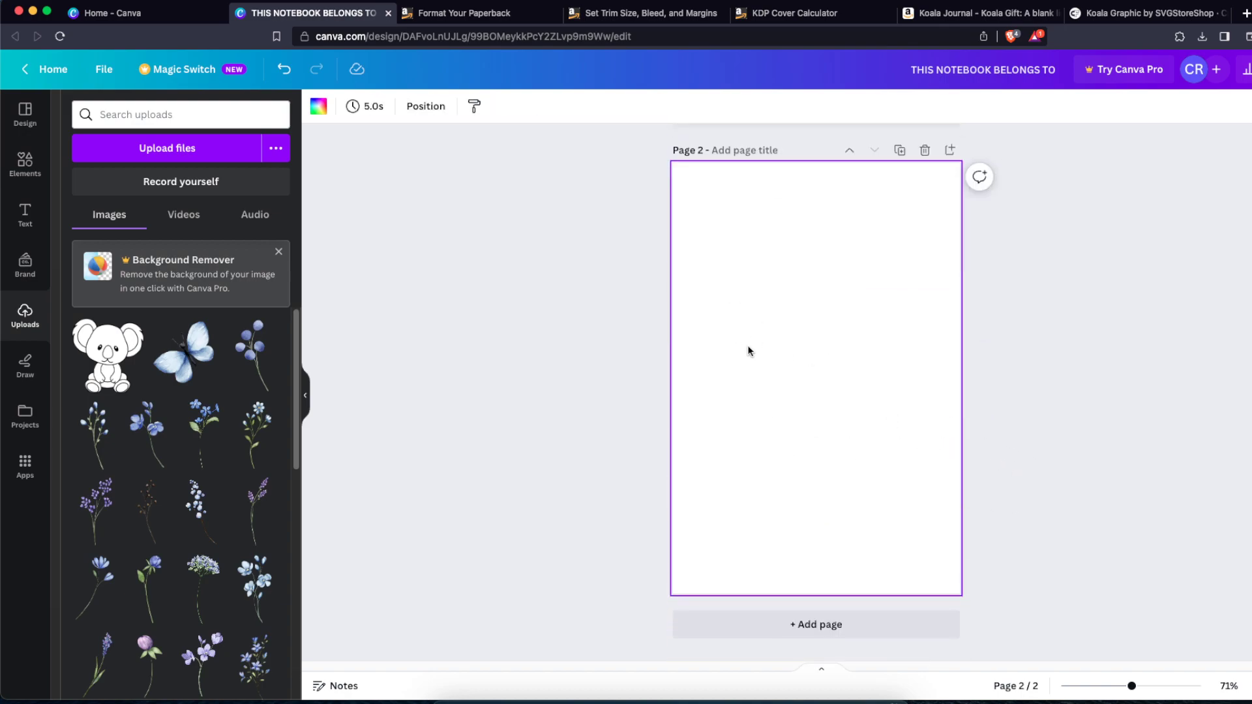
# Step: Add a third page and place a horizontal line stretched across its width
pyautogui.click(803, 624)
pyautogui.click(25, 163)
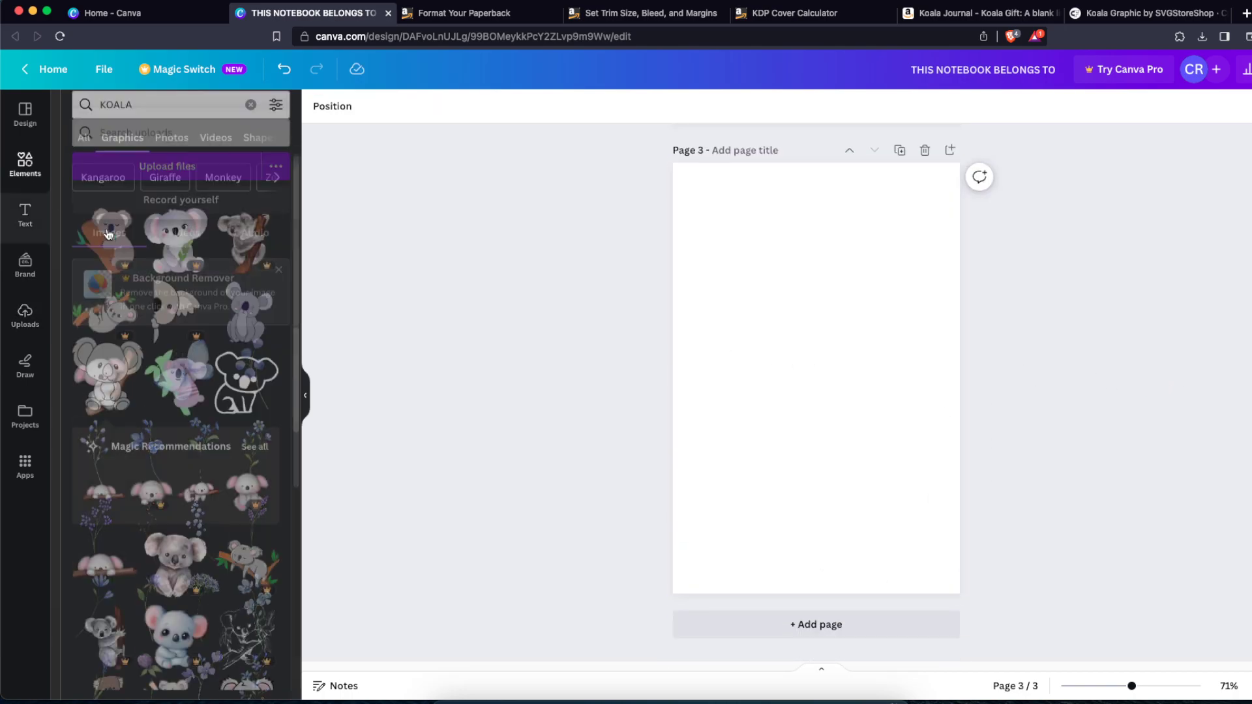
pyautogui.click(34, 178)
pyautogui.click(181, 321)
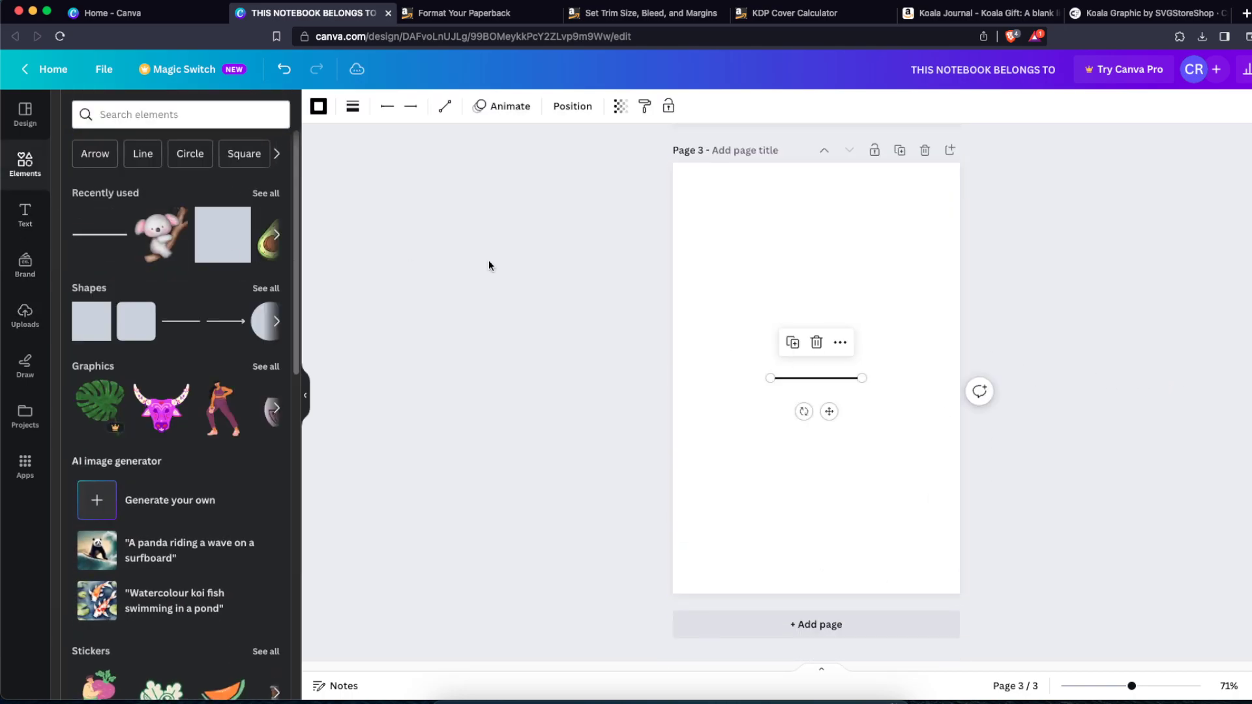
pyautogui.moveTo(862, 378); pyautogui.dragTo(930, 379)
pyautogui.moveTo(771, 378); pyautogui.dragTo(760, 281)
pyautogui.moveTo(961, 231); pyautogui.dragTo(937, 553)
pyautogui.click(885, 284)
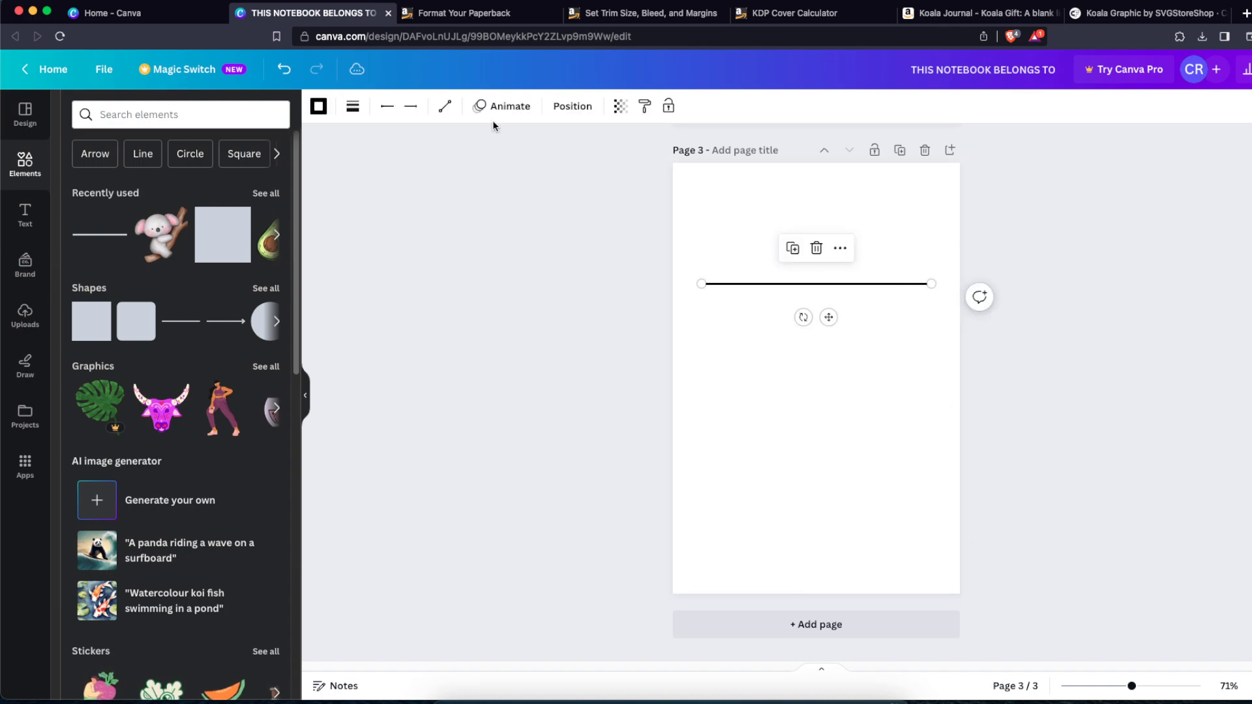
# Step: Set the line's weight to 1 and move it to the top of page 3
pyautogui.click(355, 104)
pyautogui.write('1')
pyautogui.click(883, 311)
pyautogui.moveTo(890, 288); pyautogui.dragTo(891, 199)
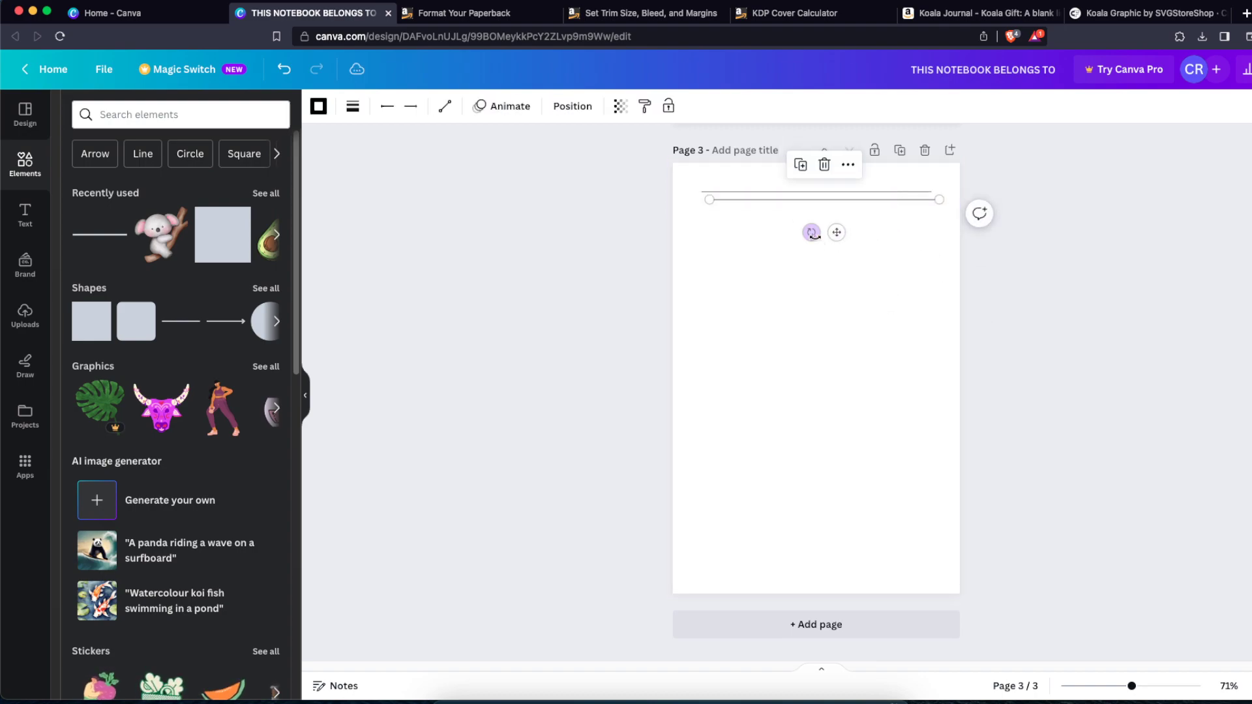
# Step: Duplicate the line repeatedly down the page to fill page 3 with ruled lines, deleting a surplus copy
pyautogui.moveTo(829, 224); pyautogui.dragTo(833, 261)
pyautogui.press('super+d')
pyautogui.press('super+d')
pyautogui.moveTo(933, 276); pyautogui.dragTo(898, 177)
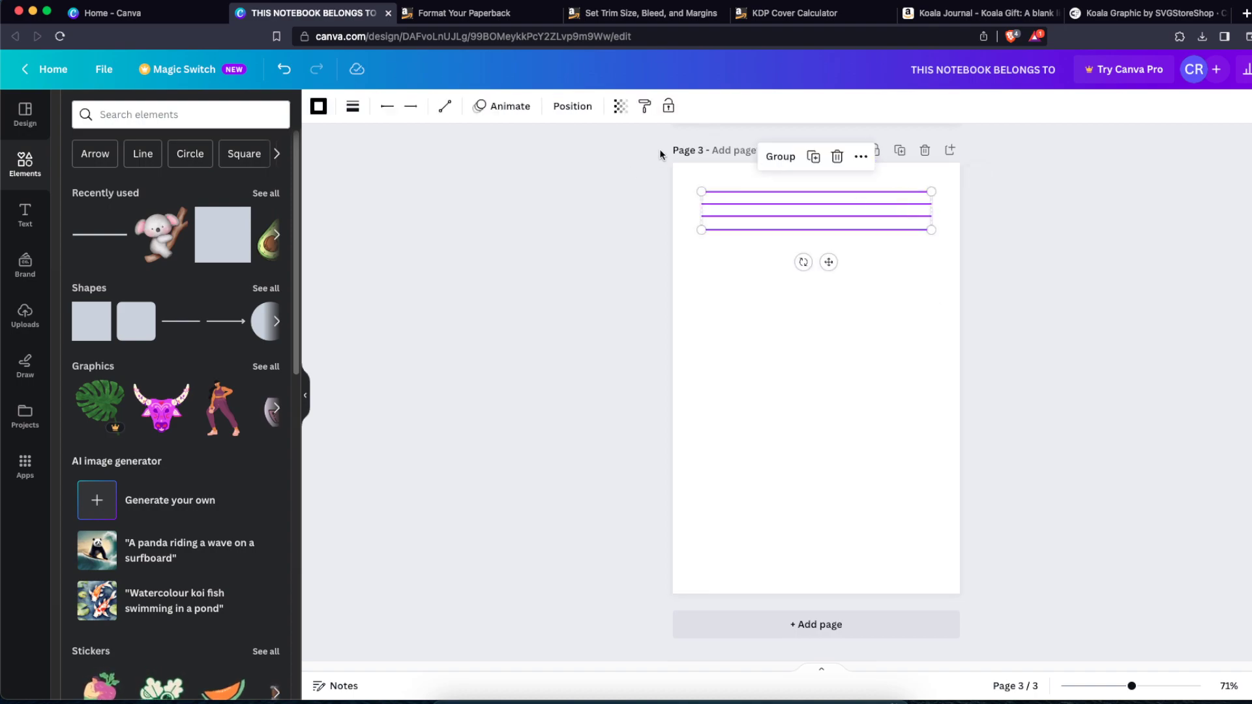
pyautogui.press('super+d')
pyautogui.moveTo(888, 225); pyautogui.dragTo(879, 263)
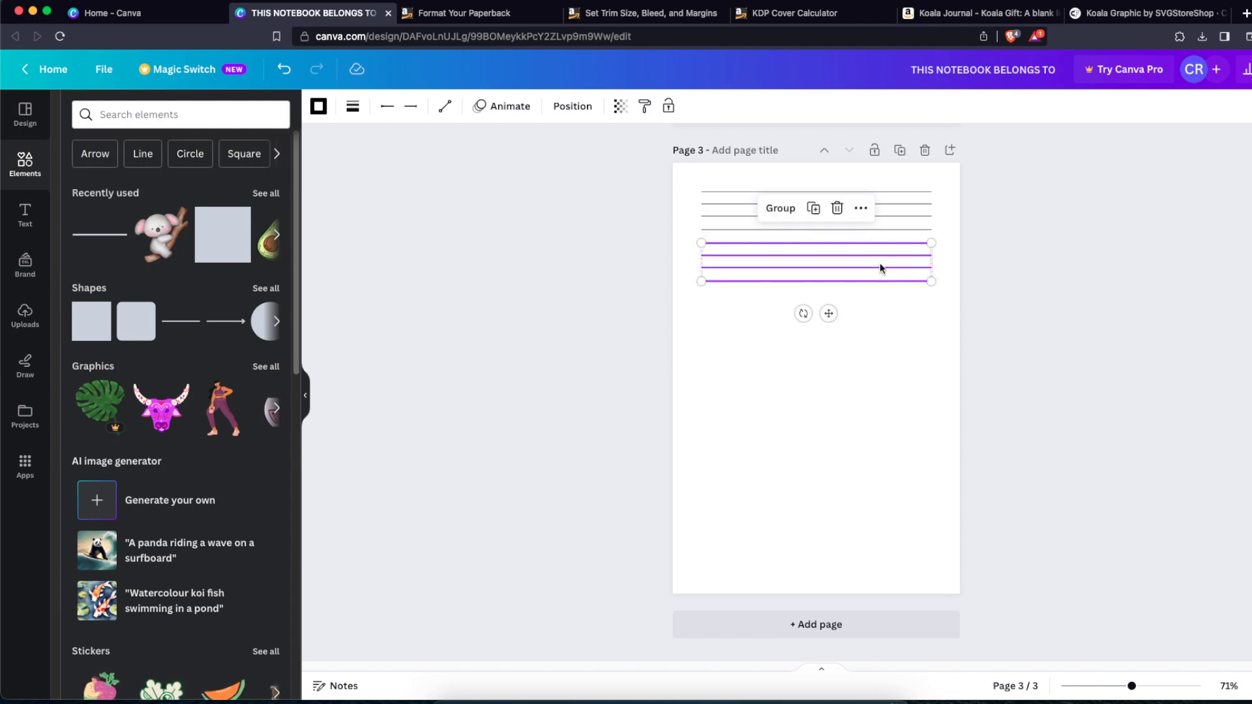
pyautogui.click(879, 263)
pyautogui.press('super+z')
pyautogui.moveTo(902, 318); pyautogui.dragTo(784, 200)
pyautogui.press('super+d')
pyautogui.moveTo(874, 245); pyautogui.dragTo(867, 343)
pyautogui.moveTo(951, 419); pyautogui.dragTo(897, 437)
pyautogui.press('super+d')
pyautogui.moveTo(993, 611); pyautogui.dragTo(816, 208)
pyautogui.press('Delete')
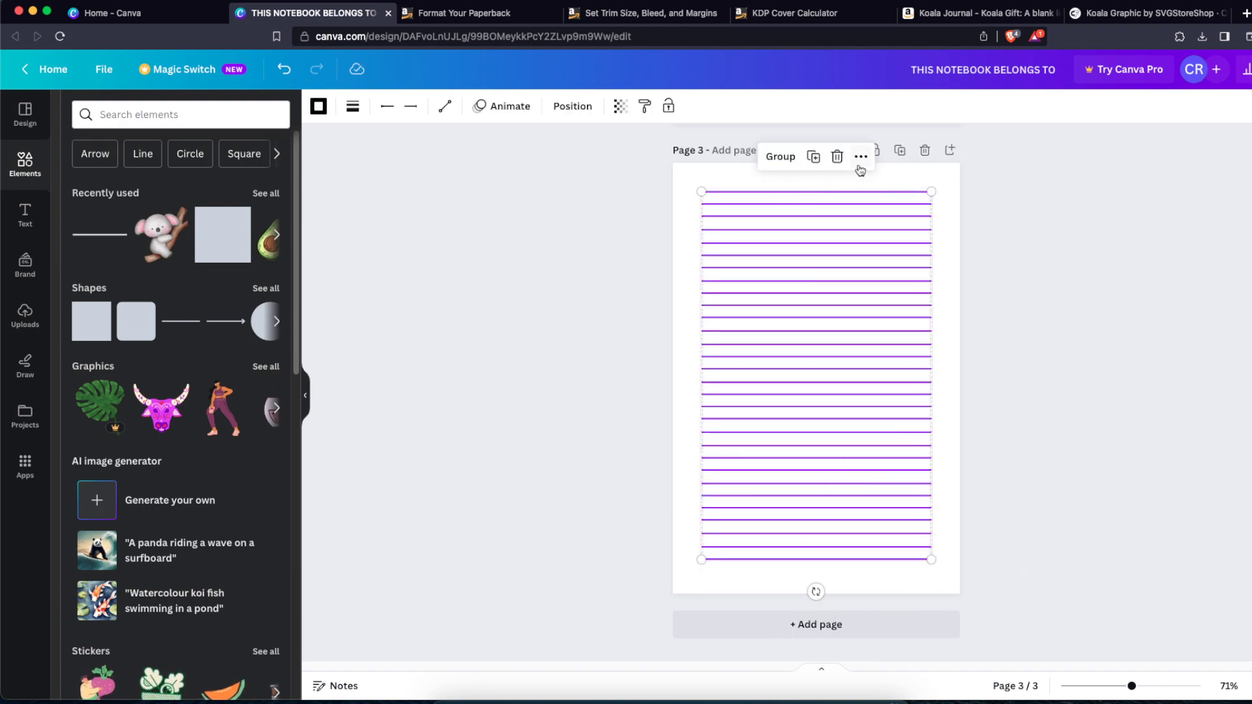
# Step: Space all the ruled lines evenly with Space evenly > Tidy up
pyautogui.click(861, 157)
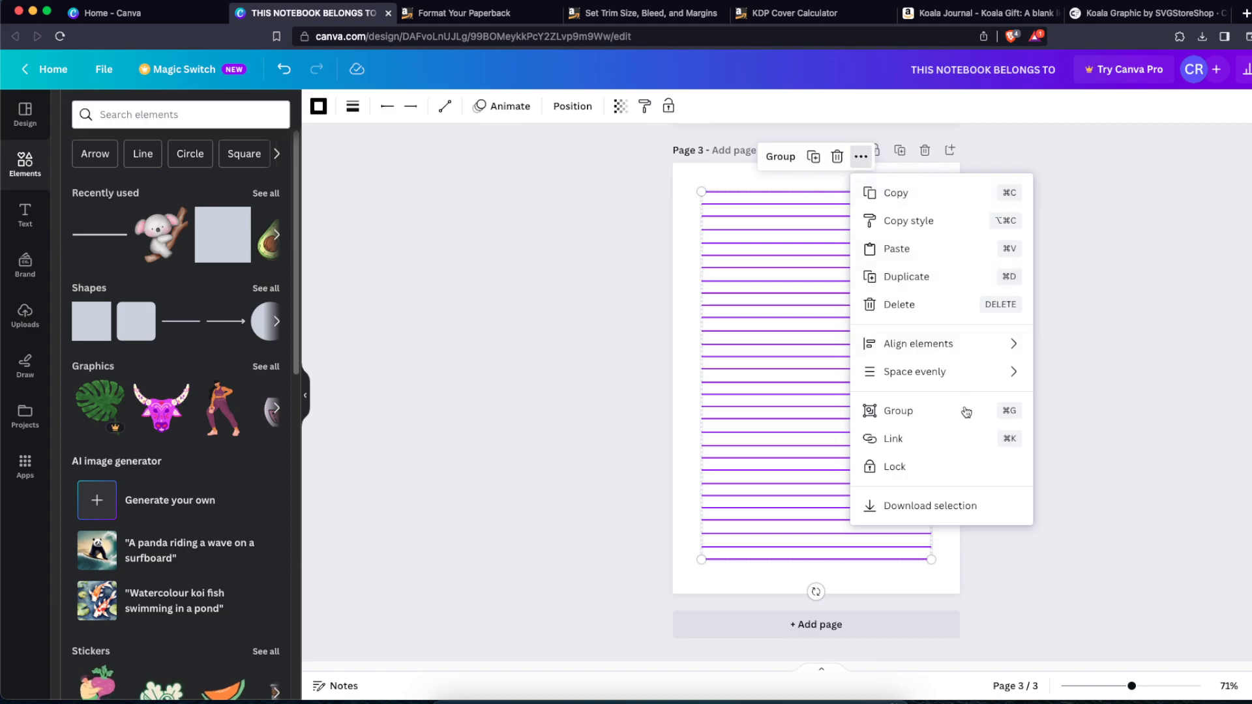
pyautogui.moveTo(966, 373)
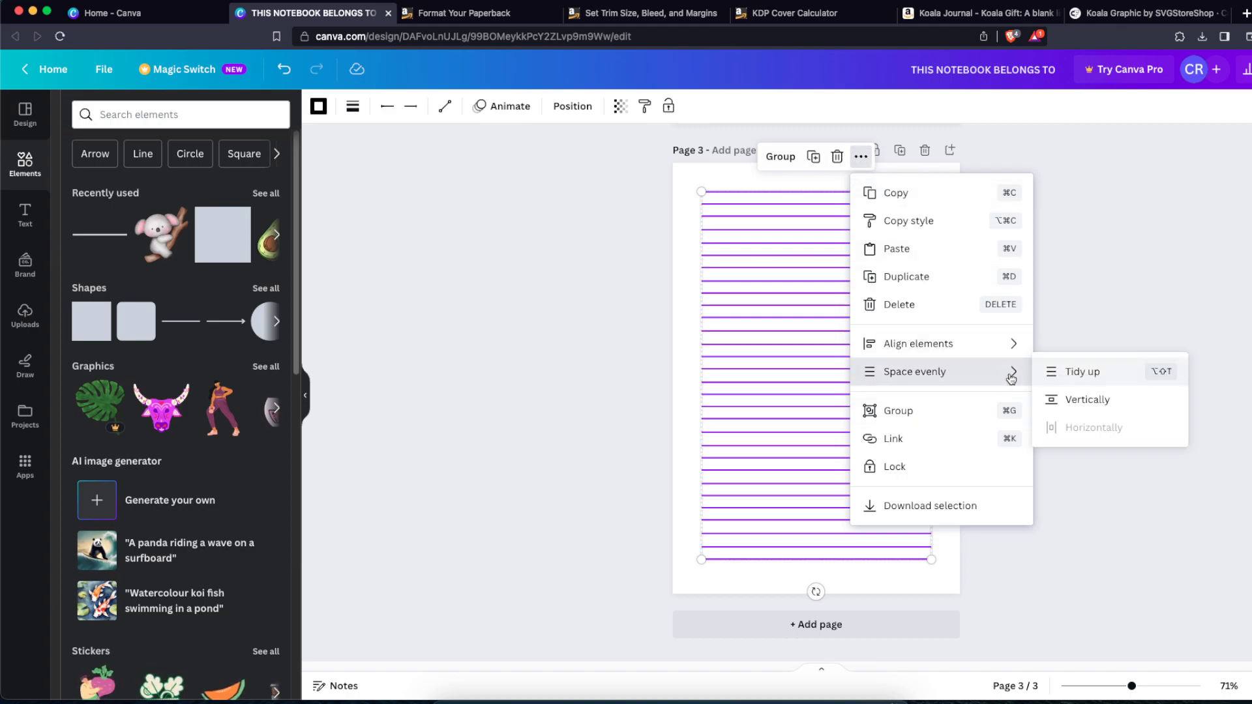
pyautogui.click(1084, 373)
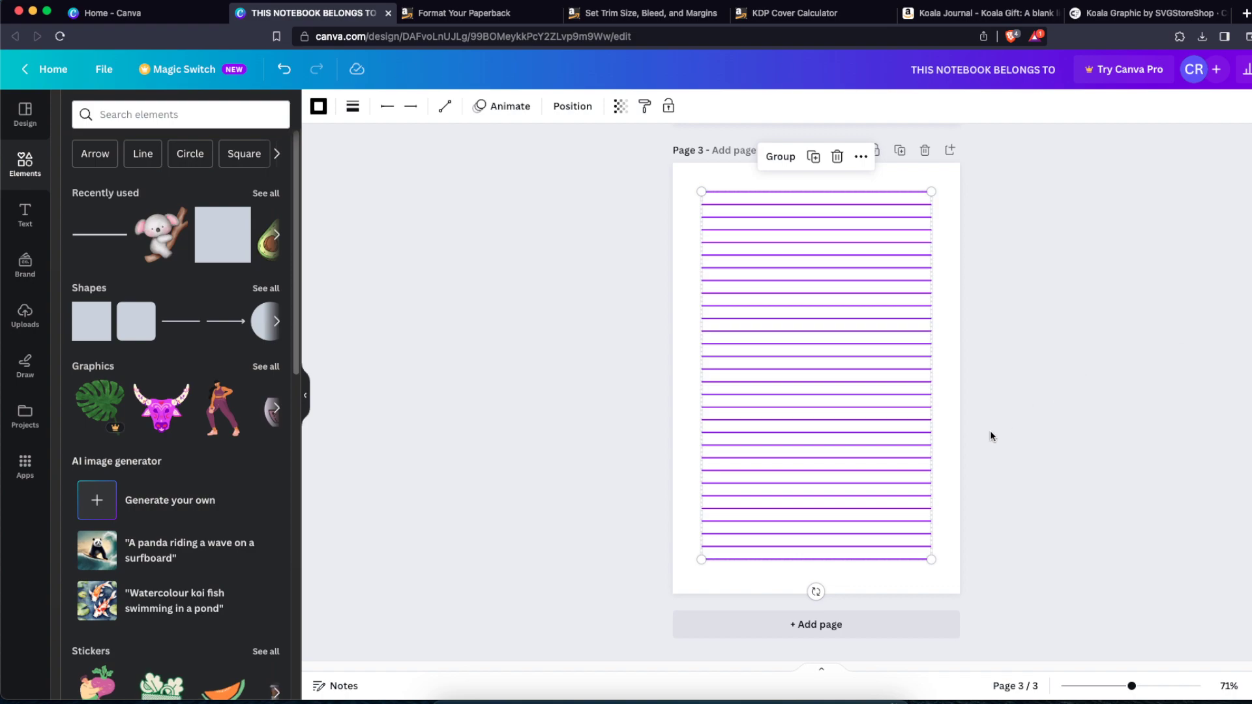
pyautogui.click(910, 581)
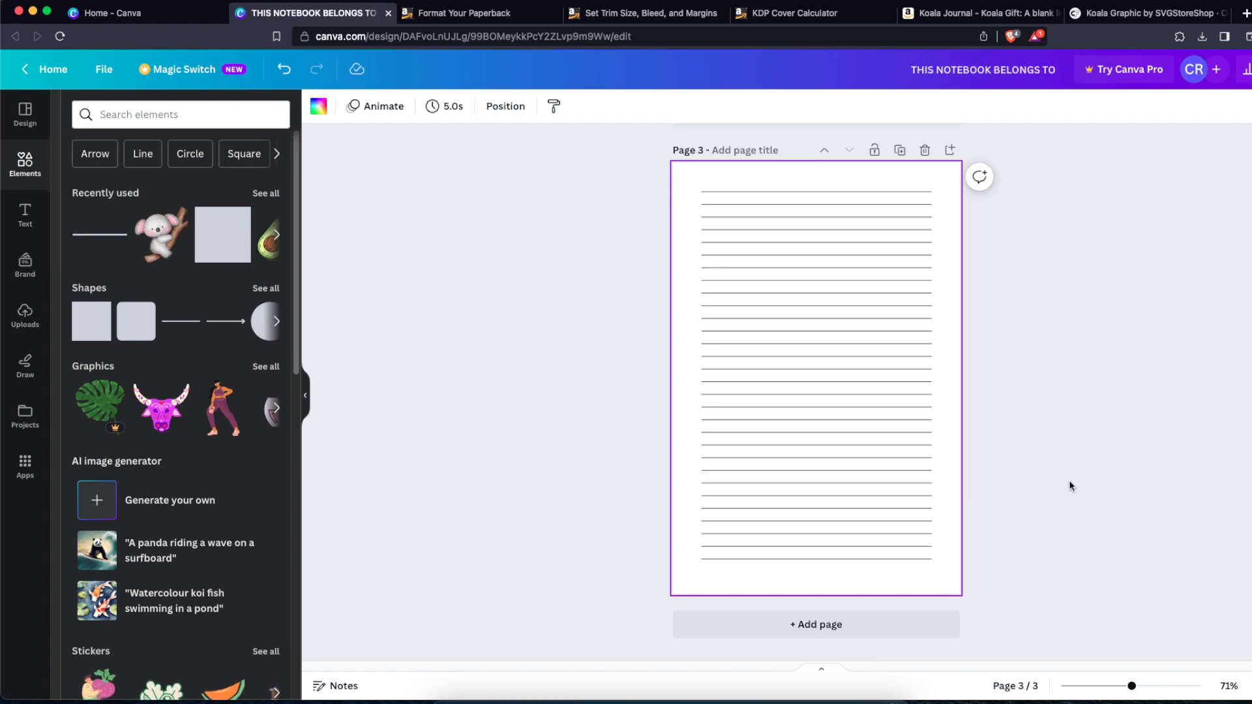
# Step: Copy the koala from page 1 and paste it, shrunk, into the bottom-right corner of page 3
pyautogui.scroll(5, 1016, 528)
pyautogui.scroll(10, 1015, 527)
pyautogui.click(815, 488)
pyautogui.scroll(-10, 918, 489)
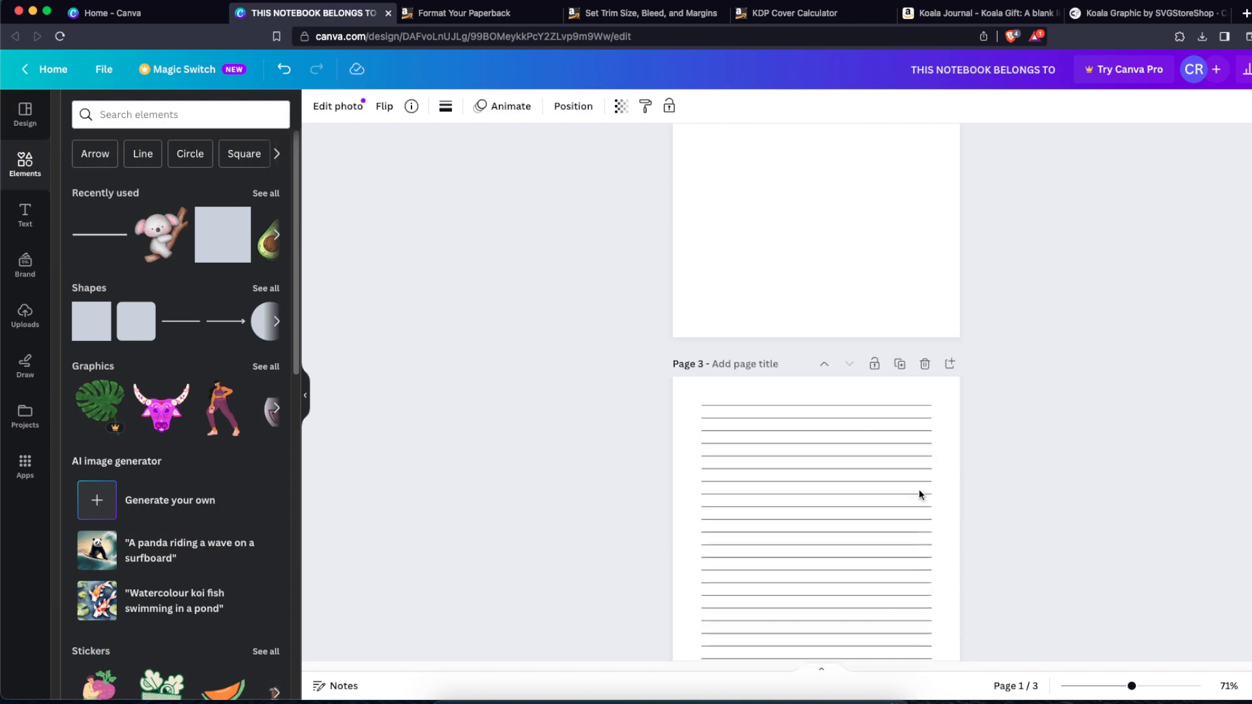
pyautogui.scroll(-4, 918, 490)
pyautogui.press('super+v')
pyautogui.moveTo(828, 491); pyautogui.dragTo(890, 552)
pyautogui.moveTo(923, 503); pyautogui.dragTo(919, 554)
pyautogui.click(1058, 566)
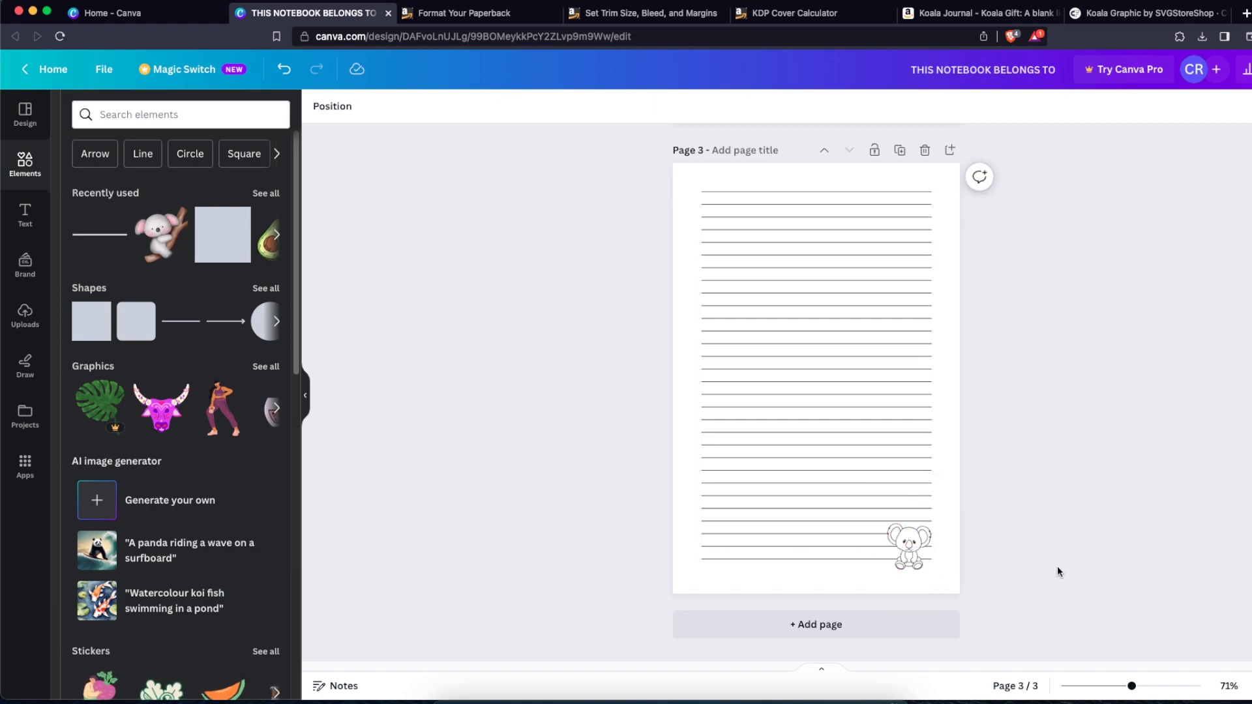
# Step: Duplicate page 3 as page 4 and move the koala on the copy to the bottom-left corner
pyautogui.scroll(1, 1058, 566)
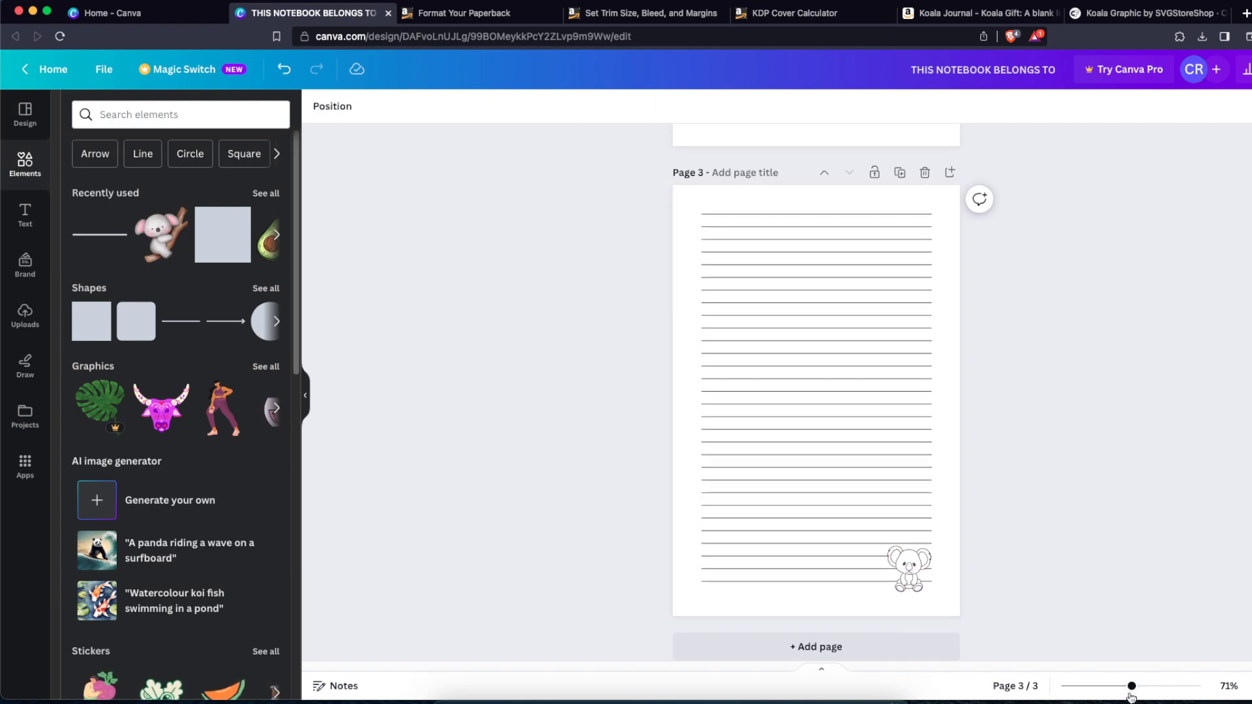
pyautogui.click(1251, 686)
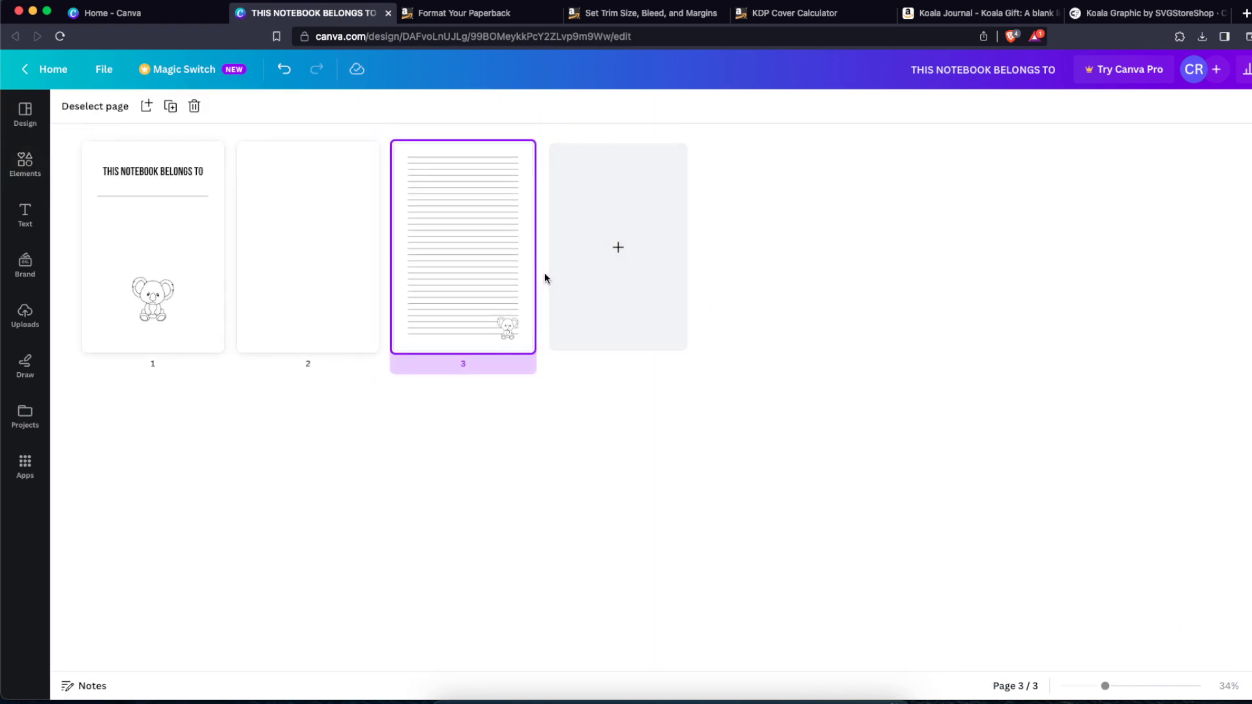
pyautogui.doubleClick(517, 263)
pyautogui.click(900, 164)
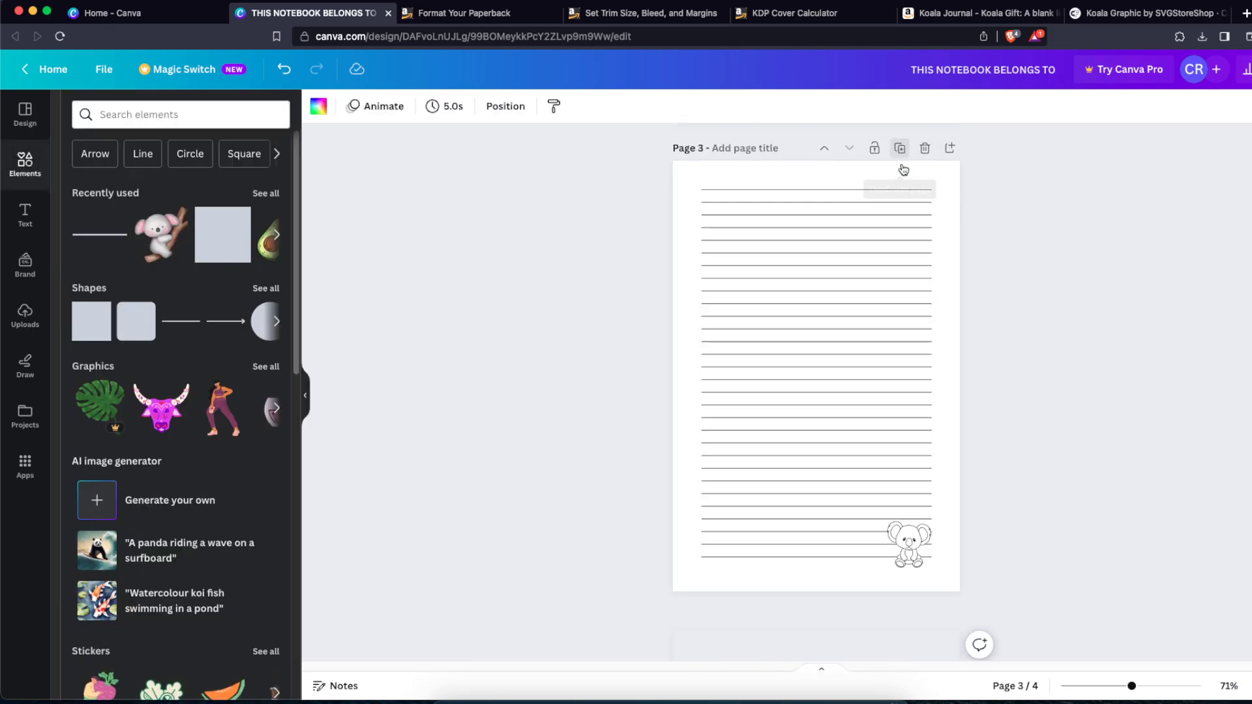
pyautogui.moveTo(921, 568); pyautogui.dragTo(735, 568)
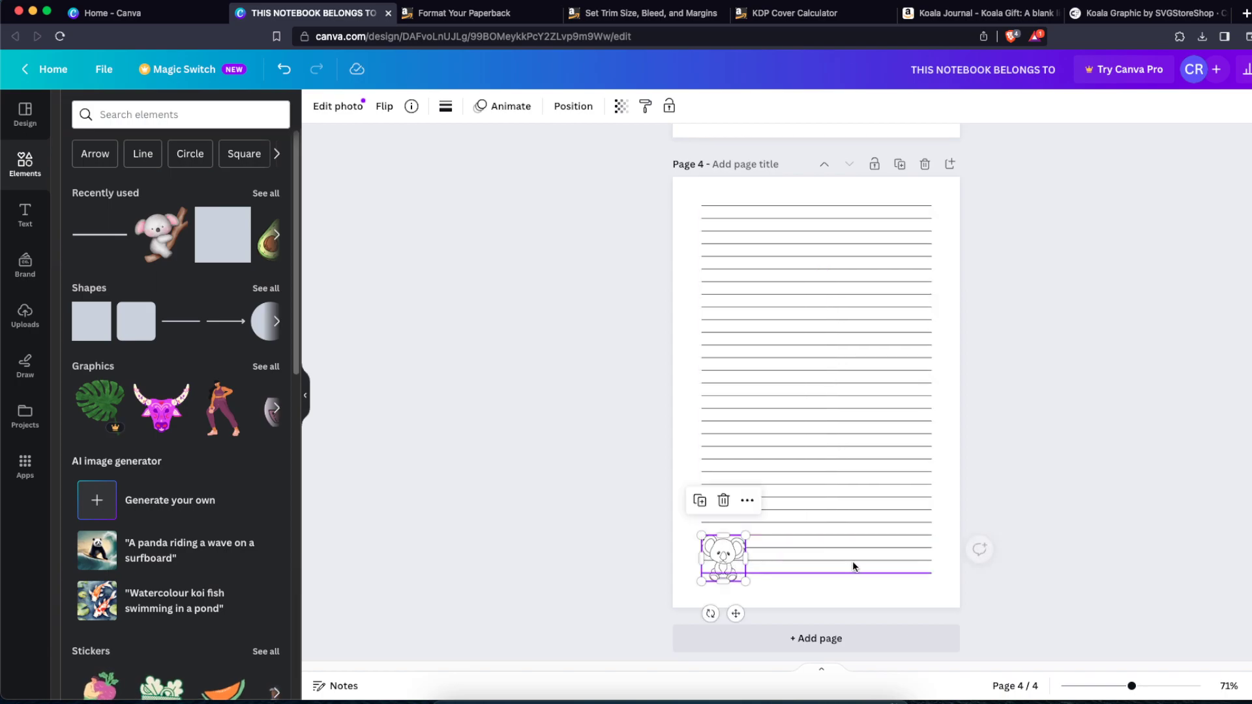
# Step: In the page grid view, duplicate page 3 and page 4 and move each copy to the end, giving six pages
pyautogui.click(1030, 566)
pyautogui.click(1251, 687)
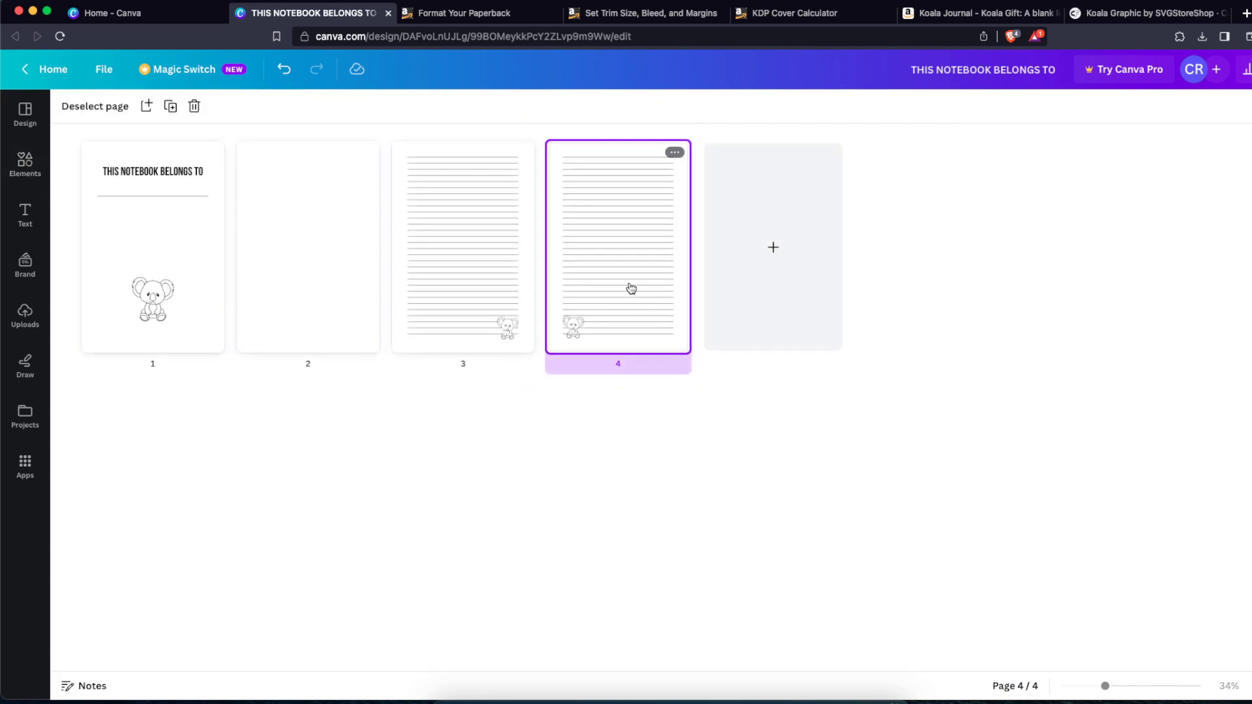
pyautogui.click(508, 277)
pyautogui.hotkey('ctrl', 'd')
pyautogui.moveTo(601, 268); pyautogui.dragTo(882, 274)
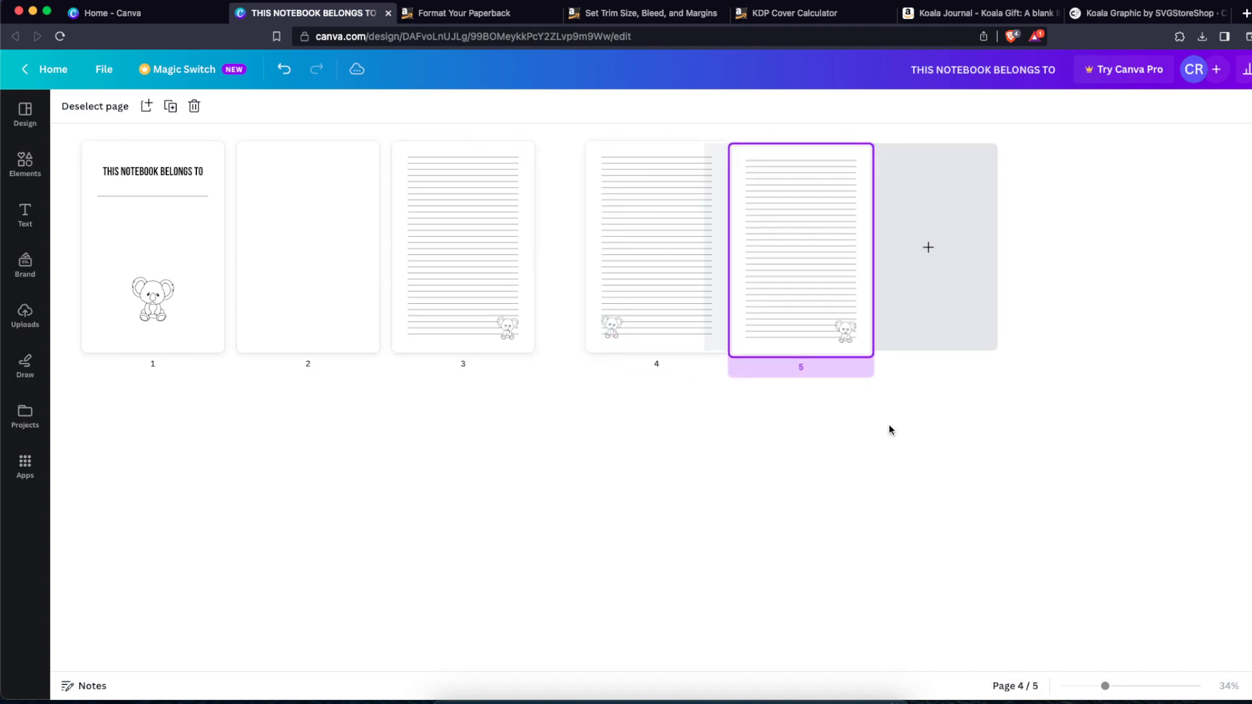
pyautogui.click(610, 286)
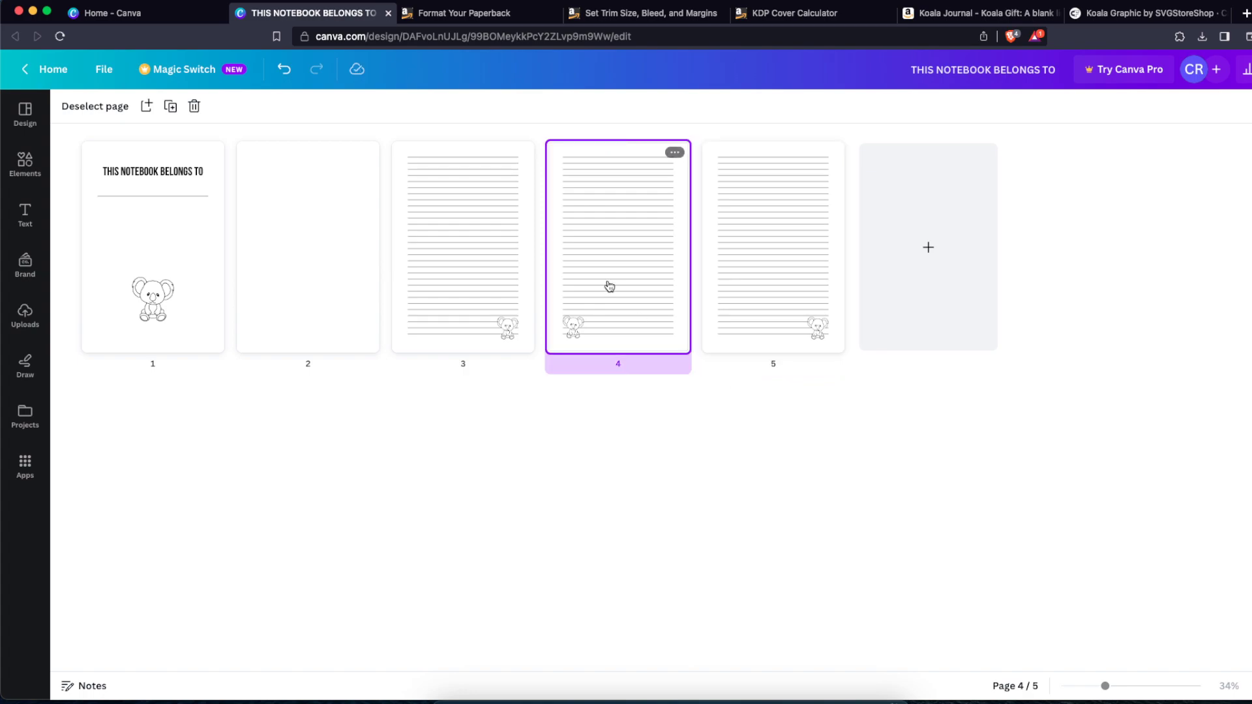
pyautogui.hotkey('ctrl', 'd')
pyautogui.moveTo(788, 269); pyautogui.dragTo(1037, 324)
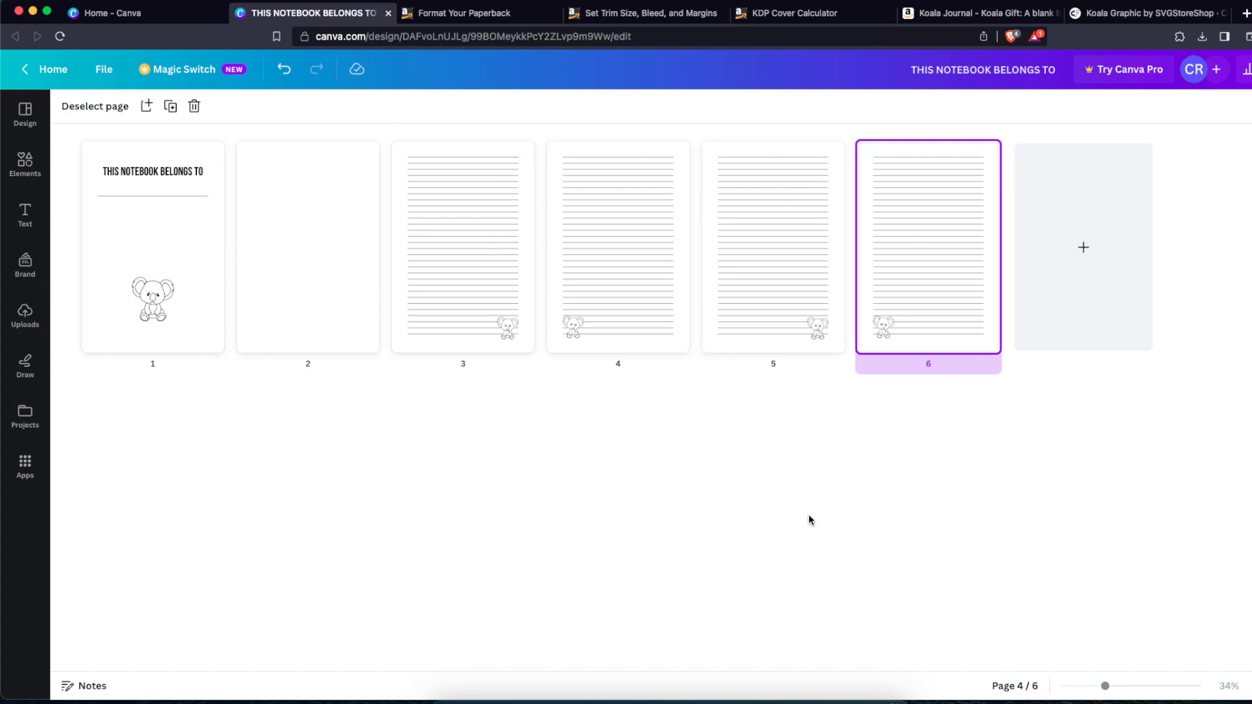
# Step: Set the download file type to PDF Print for all pages
pyautogui.click(762, 470)
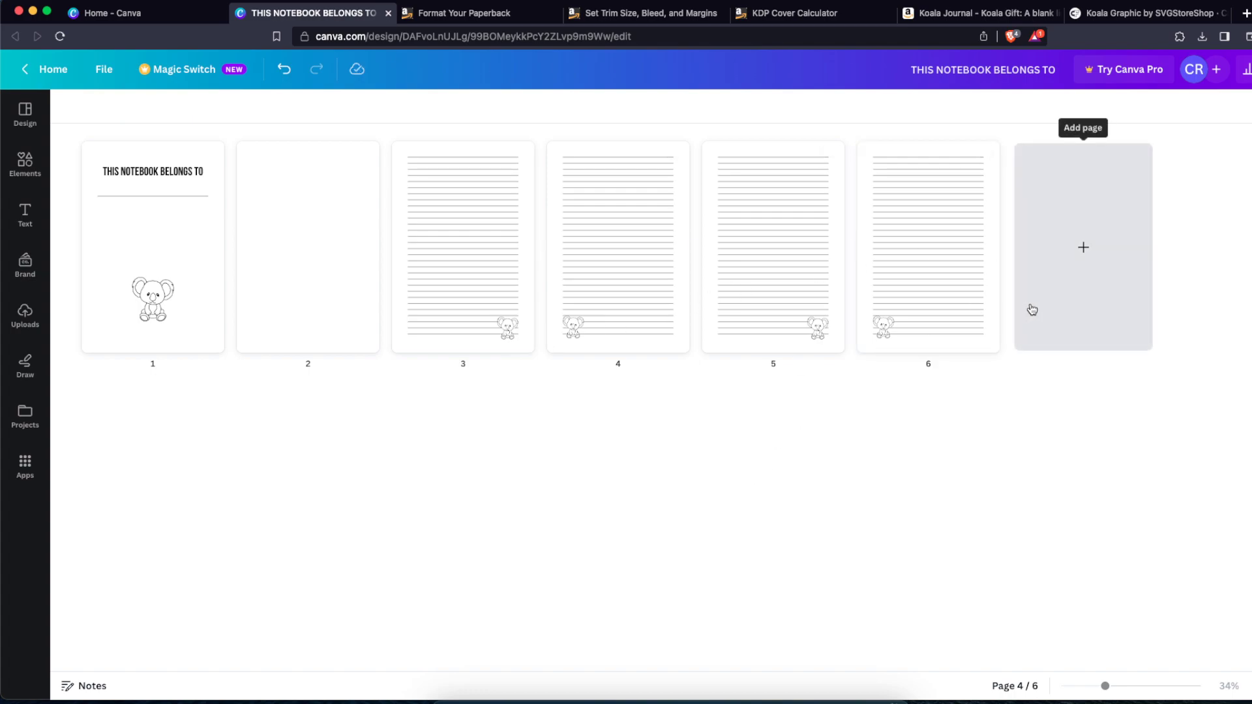
pyautogui.click(1246, 69)
pyautogui.click(1102, 411)
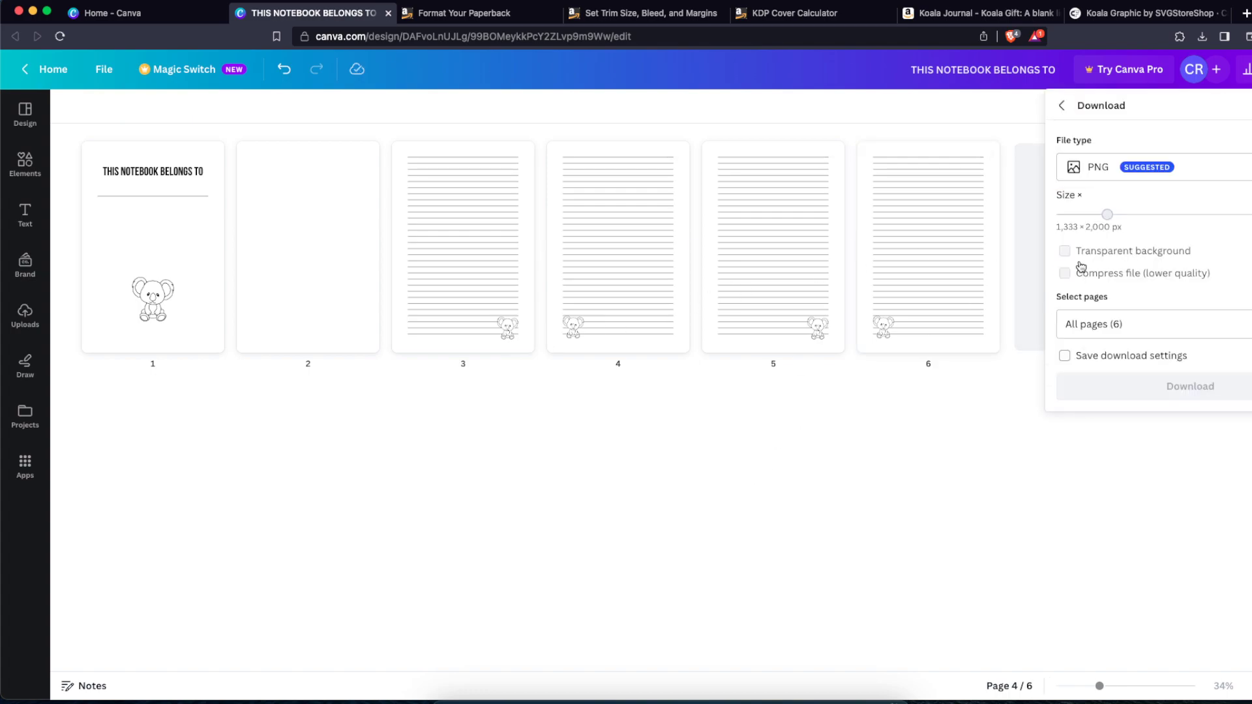
pyautogui.click(1084, 180)
pyautogui.click(1099, 341)
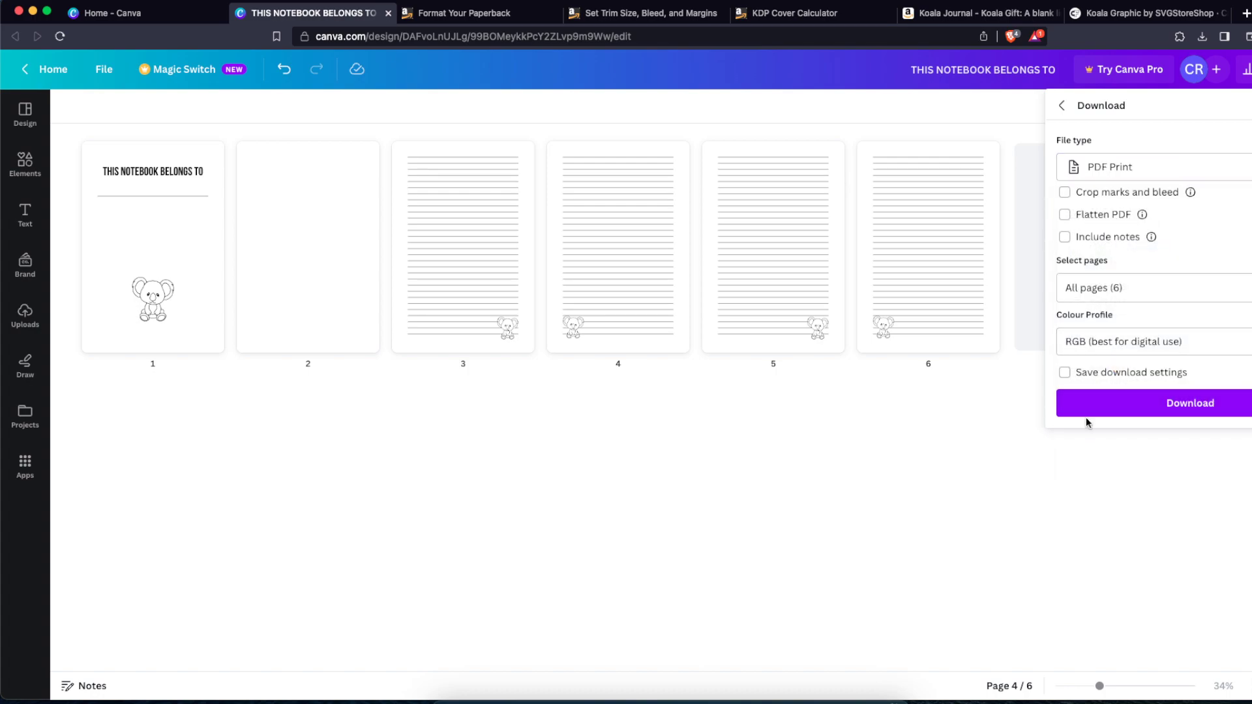
pyautogui.click(617, 112)
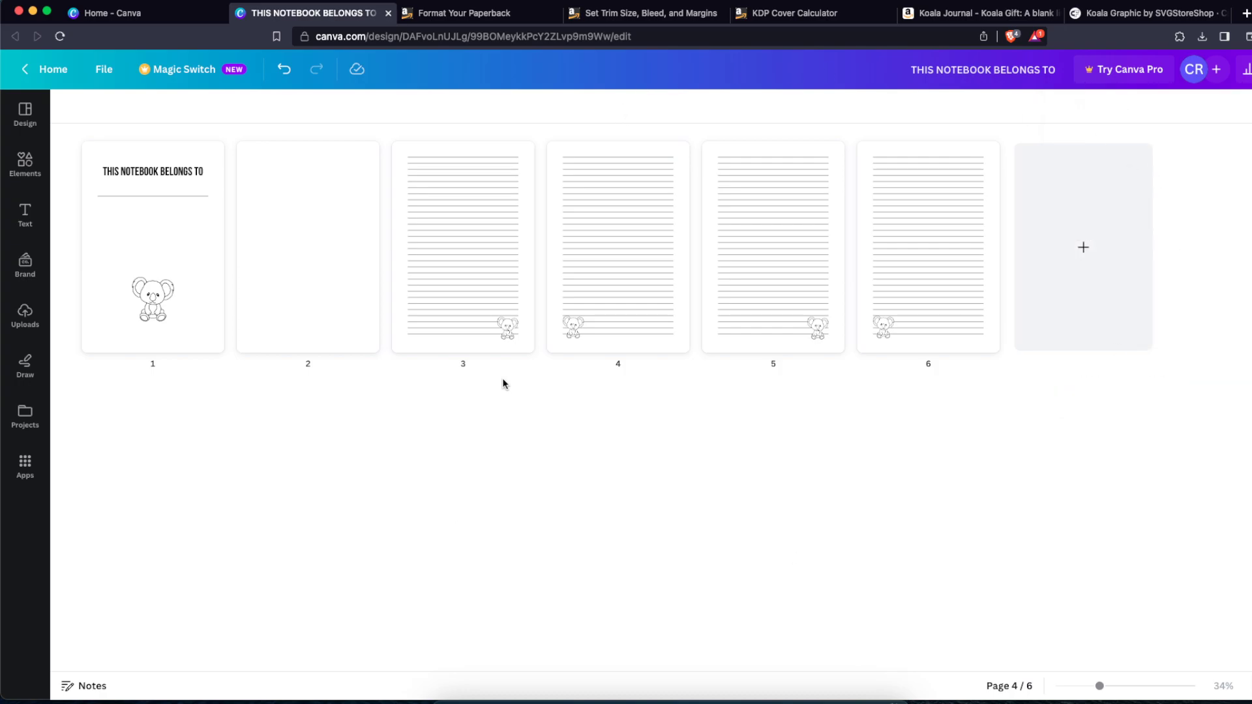
# Step: In the KDP Cover Calculator, choose Paperback, Black & white, White paper, Left to Right, Inches and 6 x 9 in
pyautogui.click(111, 15)
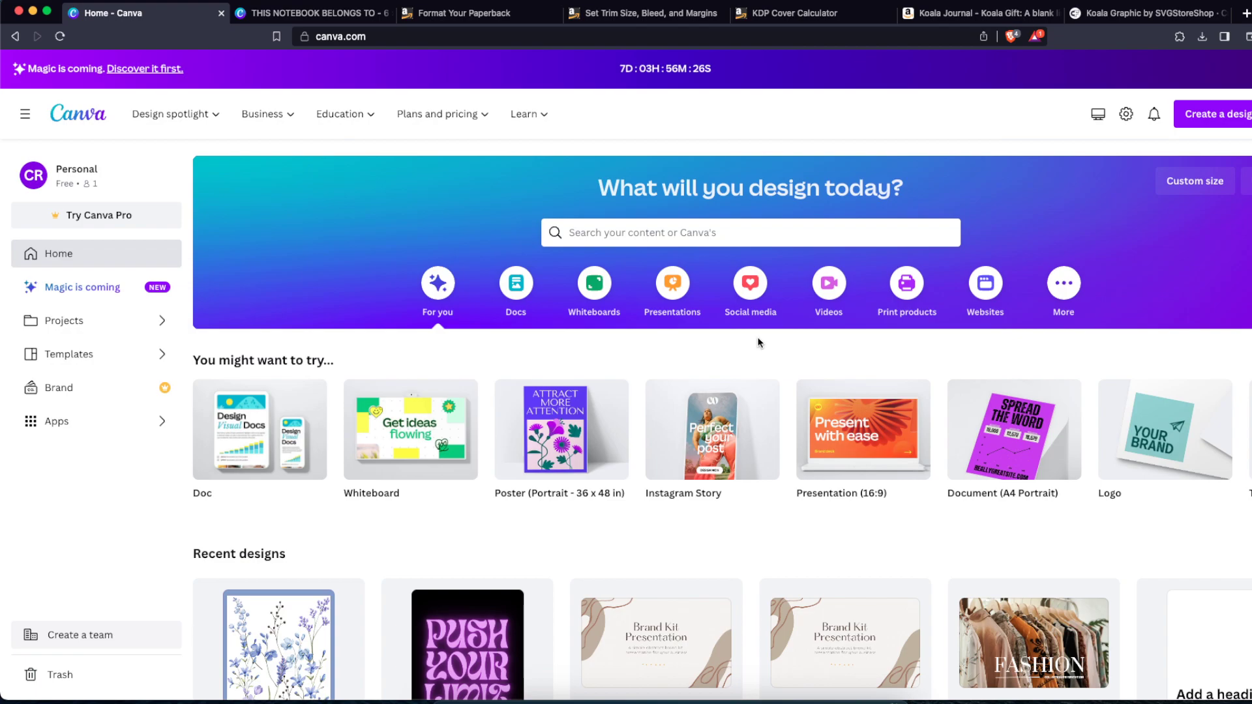
pyautogui.click(766, 15)
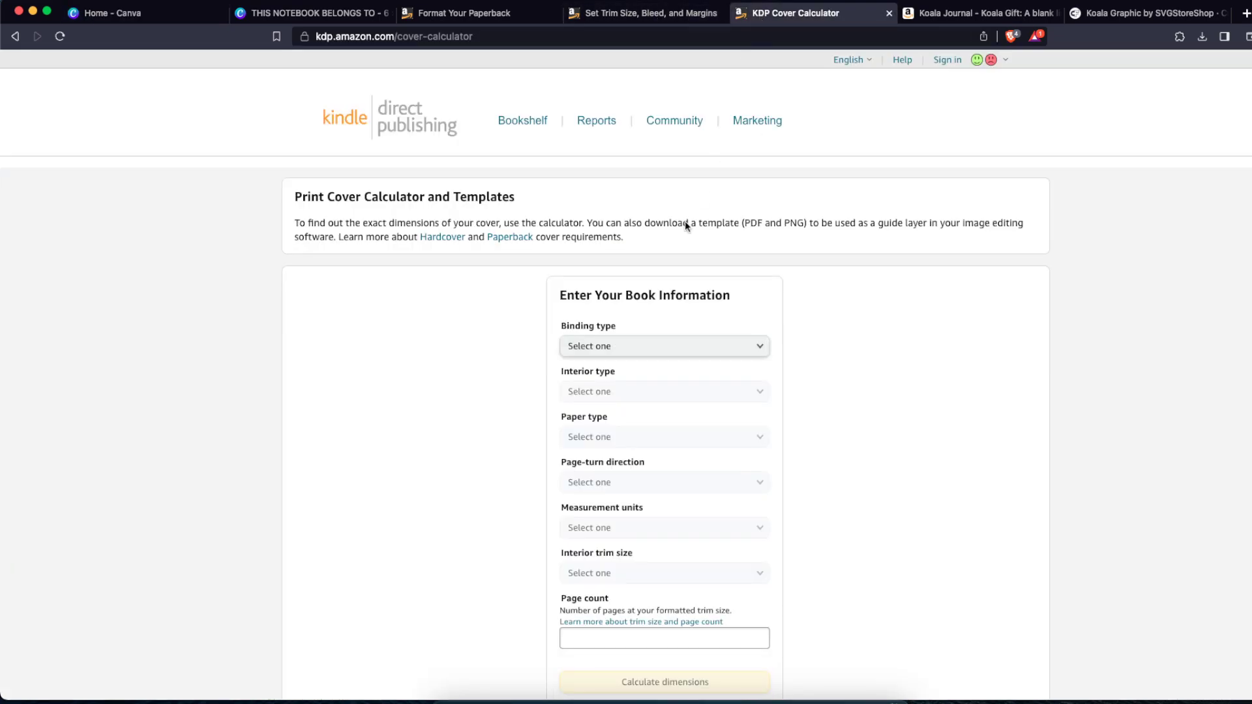
pyautogui.scroll(-2, 594, 290)
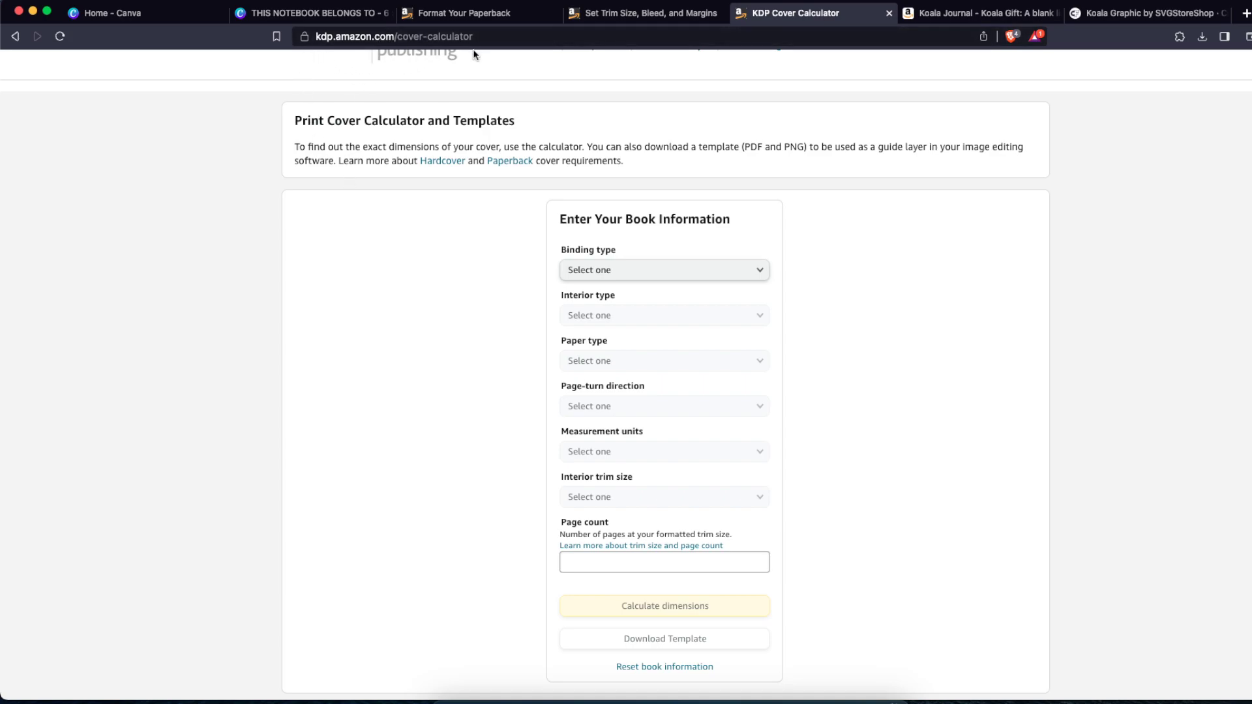
pyautogui.click(615, 277)
pyautogui.click(616, 288)
pyautogui.click(623, 316)
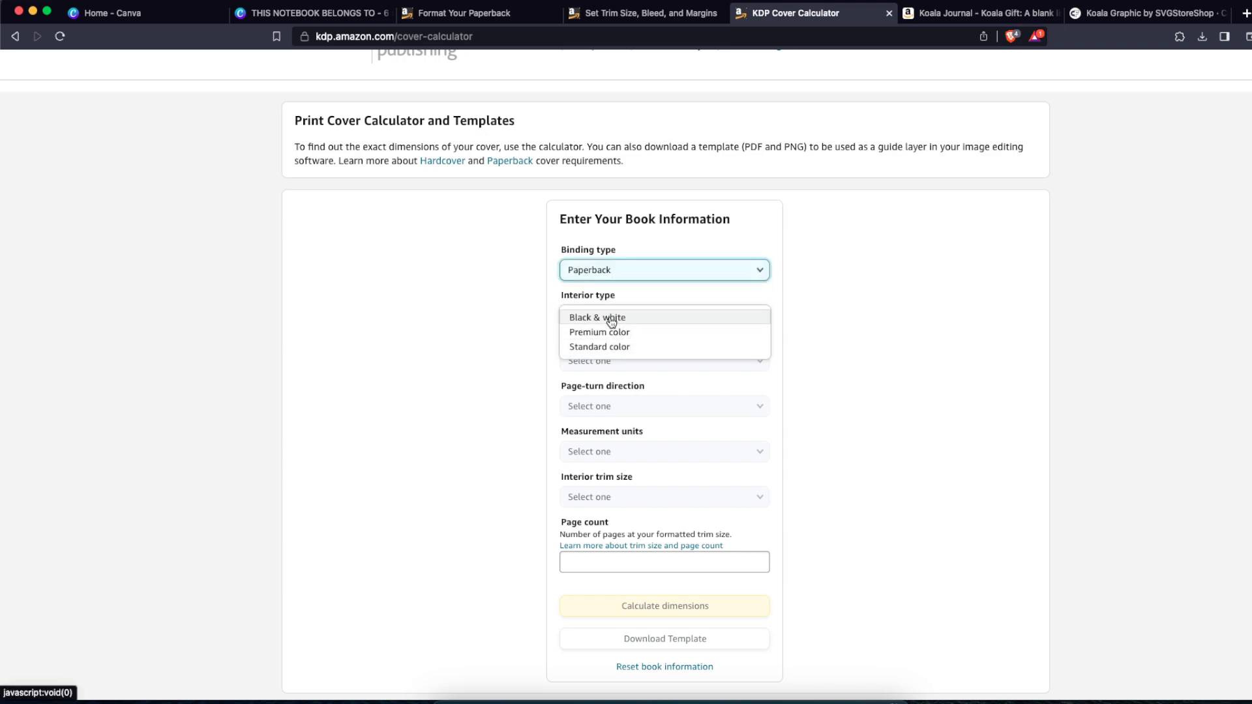
pyautogui.click(611, 318)
pyautogui.click(637, 365)
pyautogui.click(606, 376)
pyautogui.click(622, 408)
pyautogui.click(620, 408)
pyautogui.click(623, 452)
pyautogui.click(607, 454)
pyautogui.click(617, 497)
pyautogui.click(601, 308)
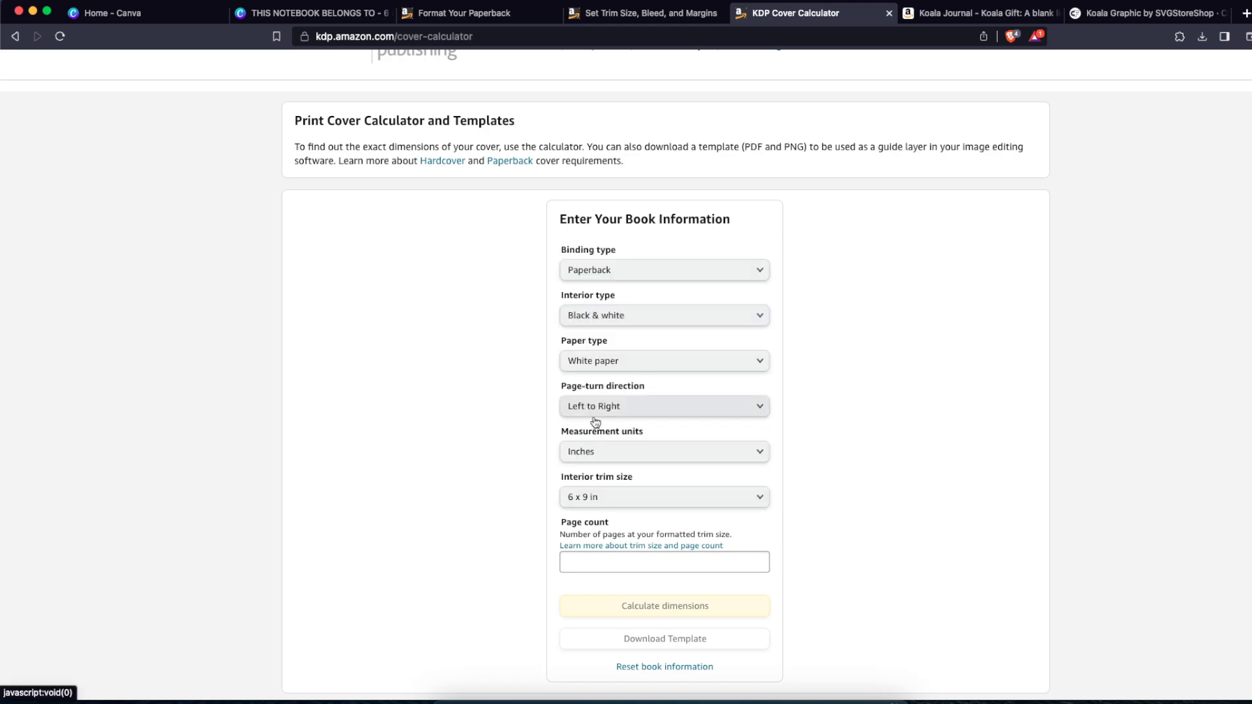
# Step: Enter a page count of 102 and calculate the cover dimensions
pyautogui.click(625, 564)
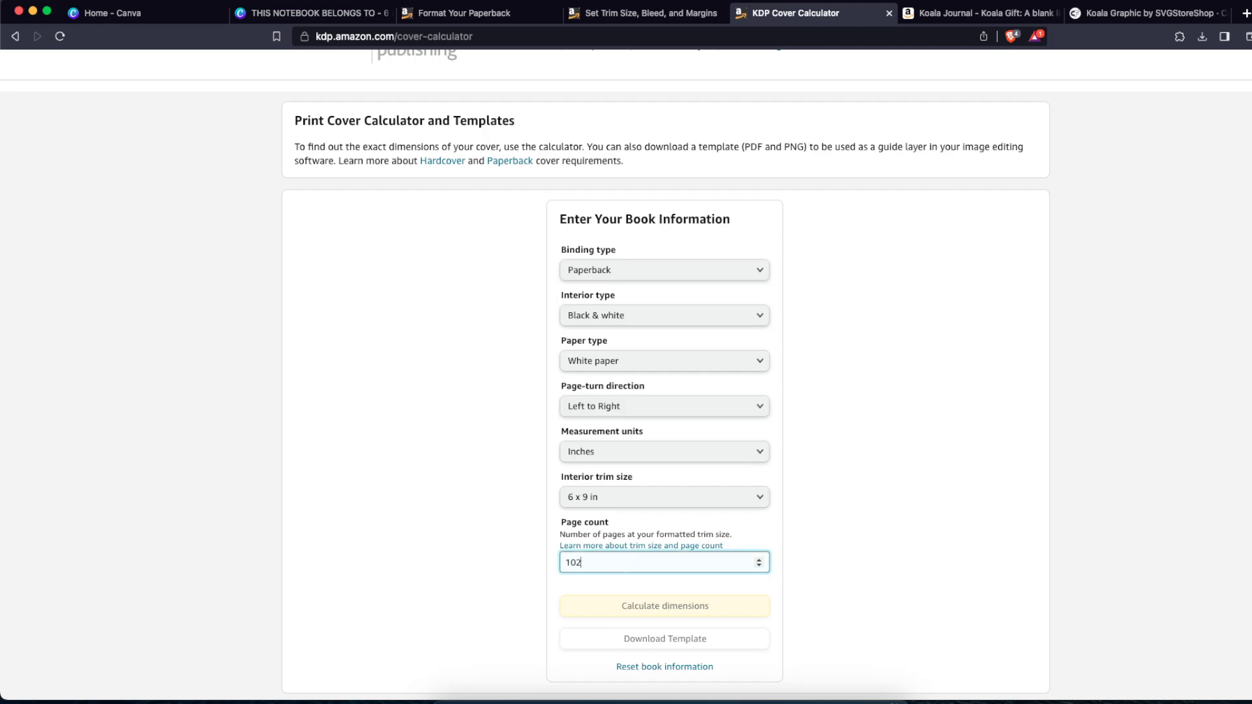
pyautogui.click(783, 576)
pyautogui.scroll(-1, 751, 579)
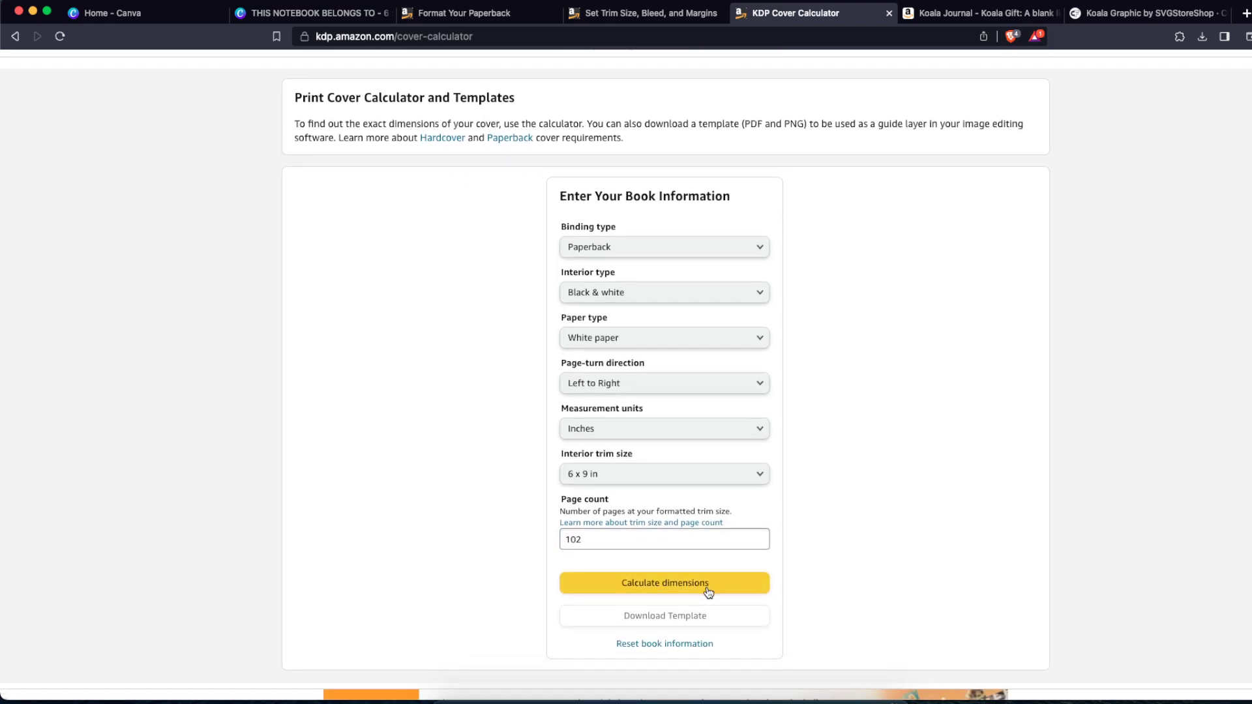
pyautogui.click(706, 592)
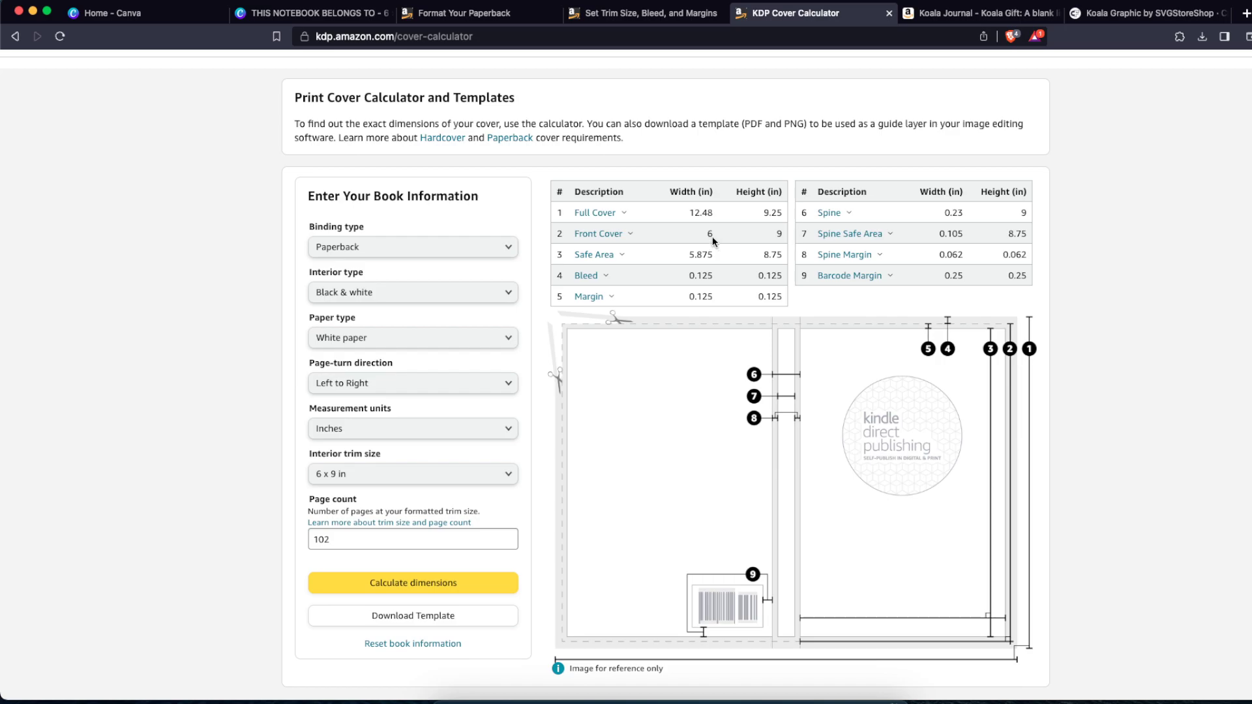
# Step: Copy the full cover width of 12.48 and use it as the width of a new custom-size Canva design
pyautogui.moveTo(685, 213); pyautogui.dragTo(754, 212)
pyautogui.click(737, 206)
pyautogui.doubleClick(698, 210)
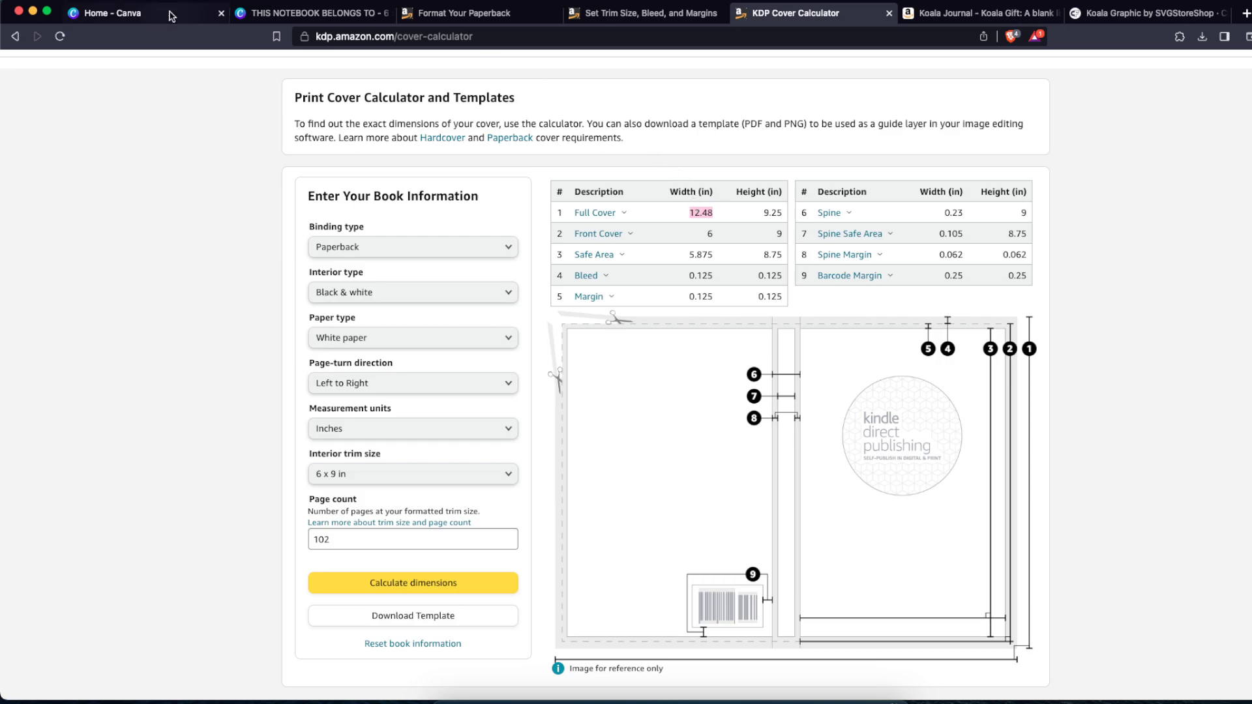
pyautogui.click(111, 13)
pyautogui.click(1212, 115)
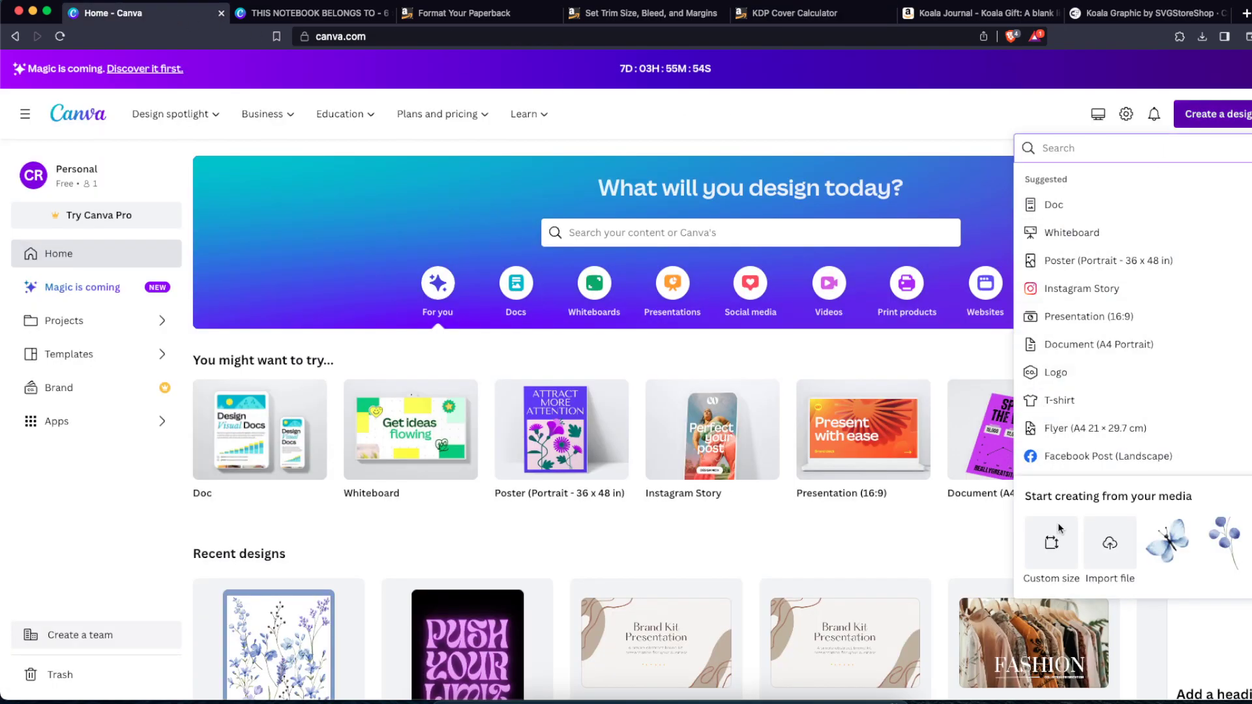
pyautogui.click(1052, 544)
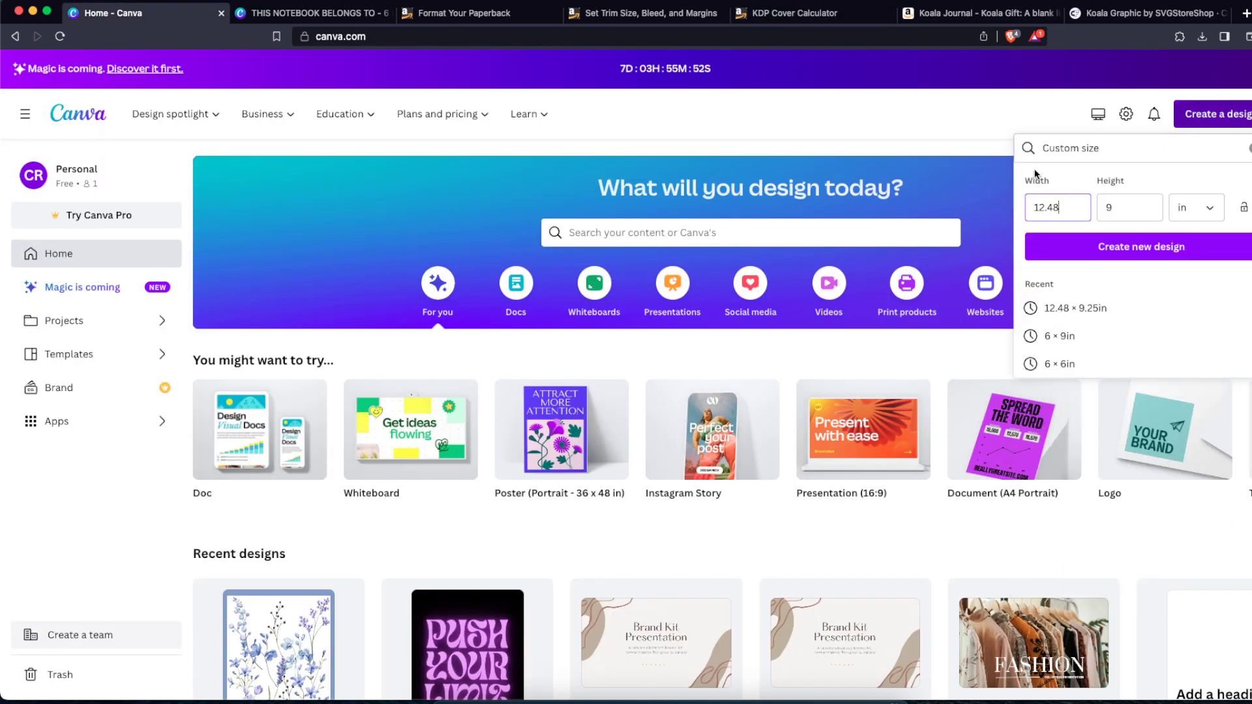
# Step: Copy the full cover height of 9.25, paste it as the custom height and create the new design
pyautogui.click(796, 13)
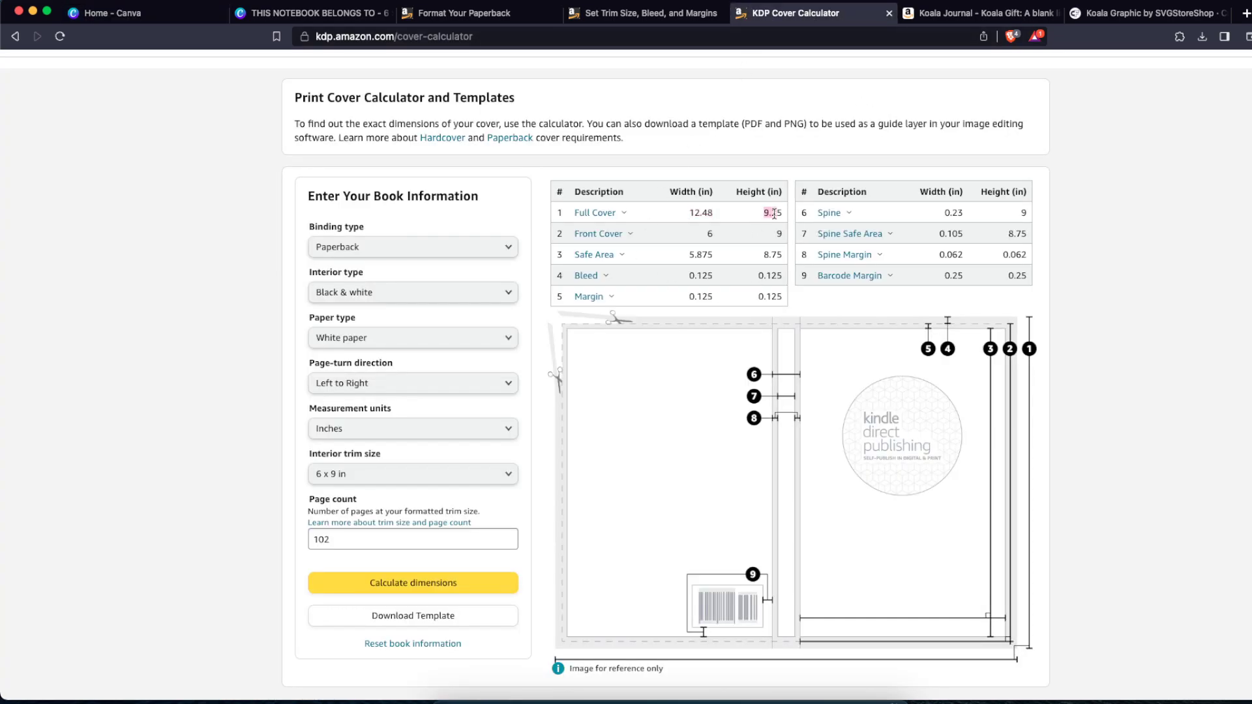
pyautogui.click(189, 16)
pyautogui.doubleClick(1124, 210)
pyautogui.write('9.25')
pyautogui.click(1152, 255)
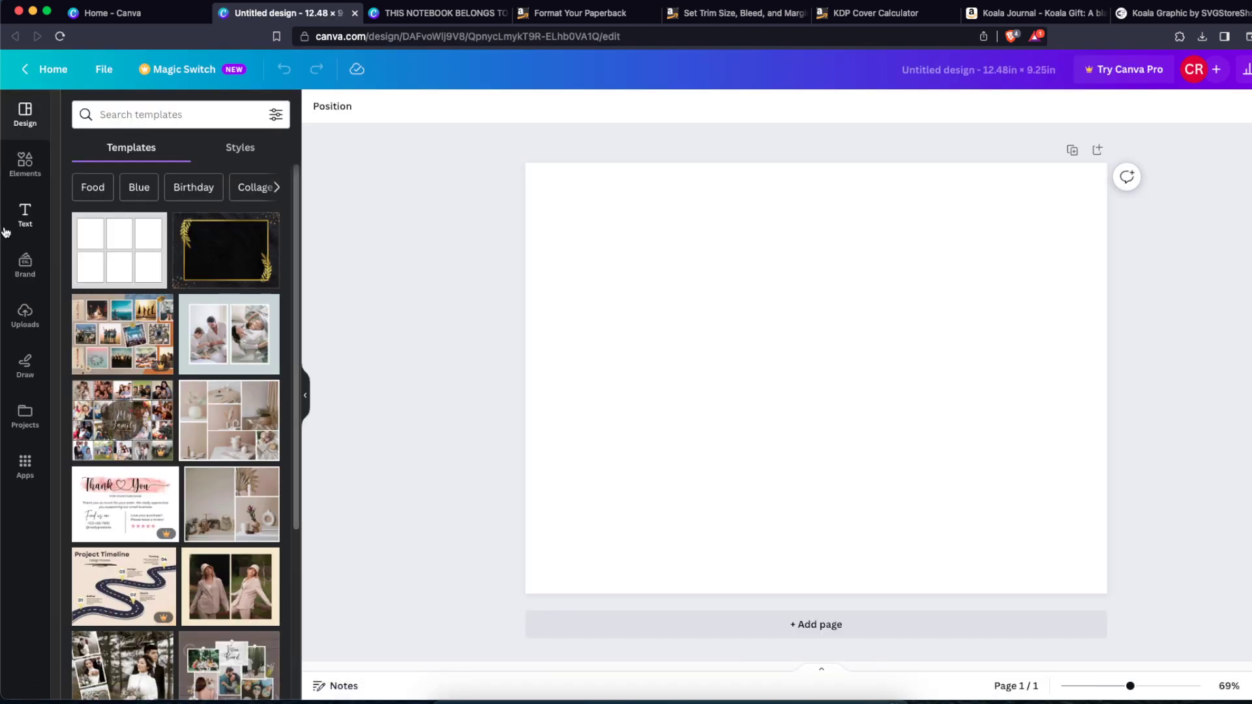
# Step: Add a grey square and stretch it into a narrow full-height spine strip in the middle of the cover
pyautogui.click(20, 171)
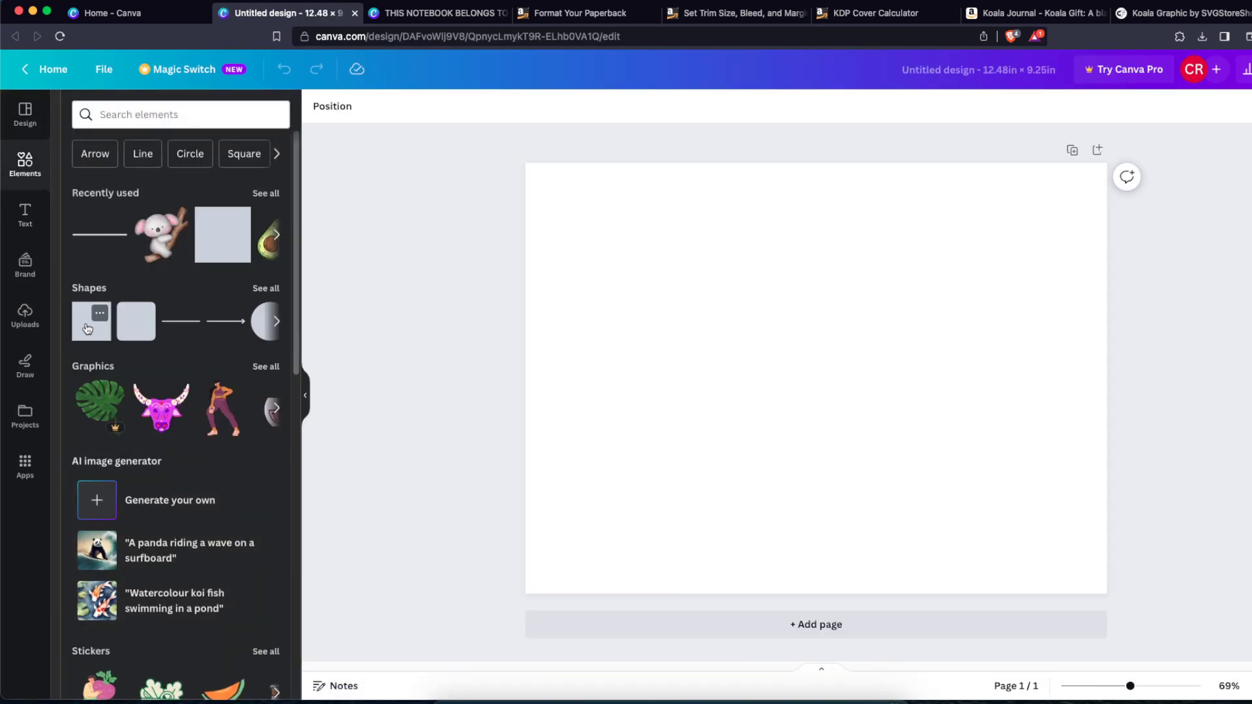
pyautogui.click(91, 321)
pyautogui.moveTo(815, 313); pyautogui.dragTo(816, 152)
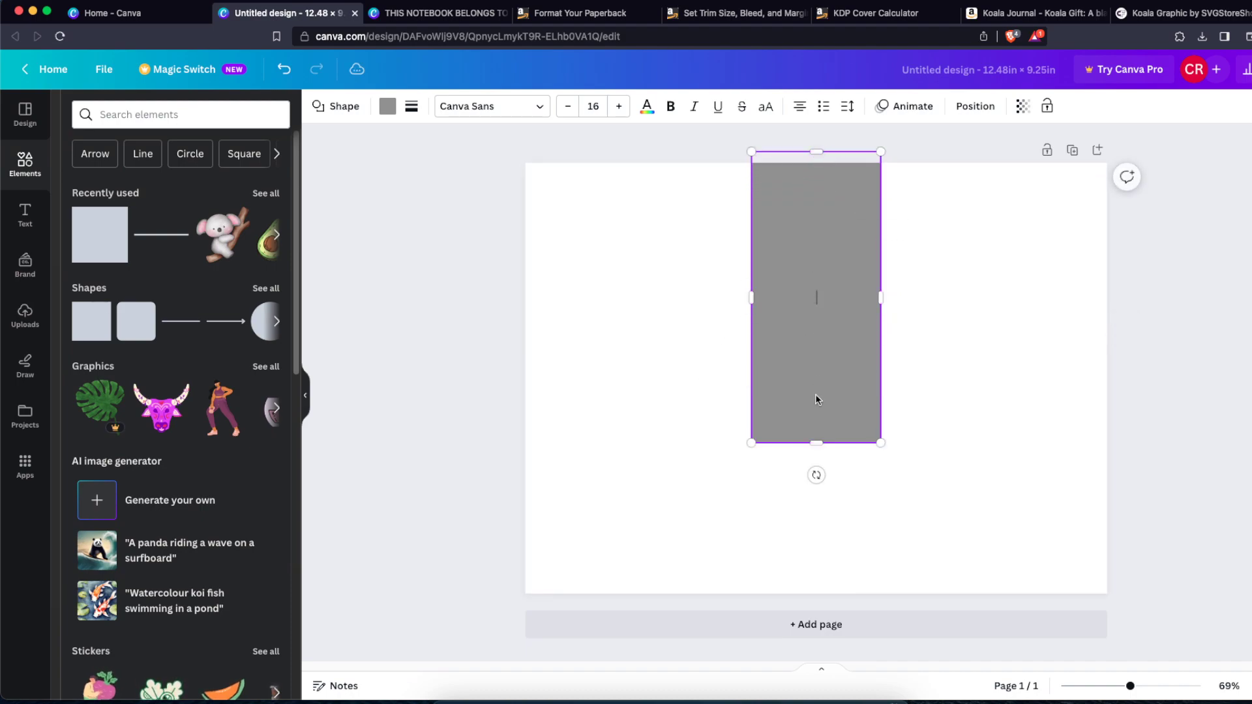
pyautogui.moveTo(819, 442); pyautogui.dragTo(817, 611)
pyautogui.moveTo(883, 448); pyautogui.dragTo(816, 425)
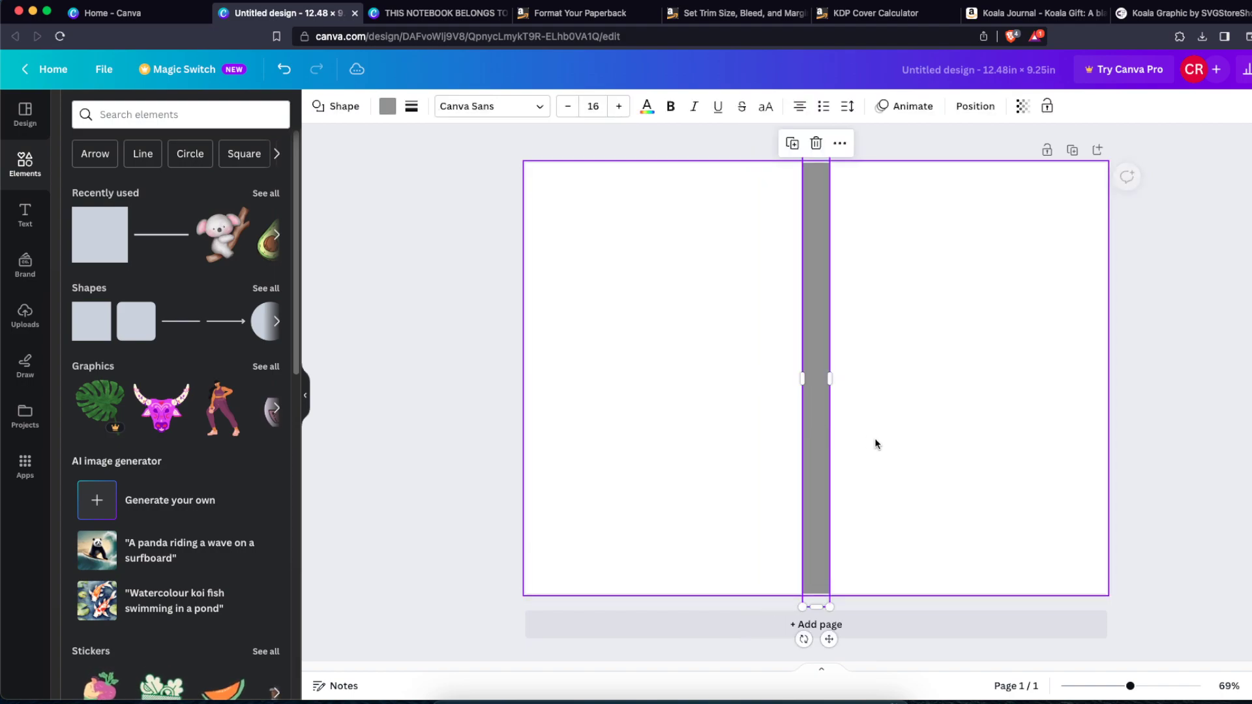
pyautogui.click(874, 440)
pyautogui.moveTo(985, 445); pyautogui.dragTo(465, 191)
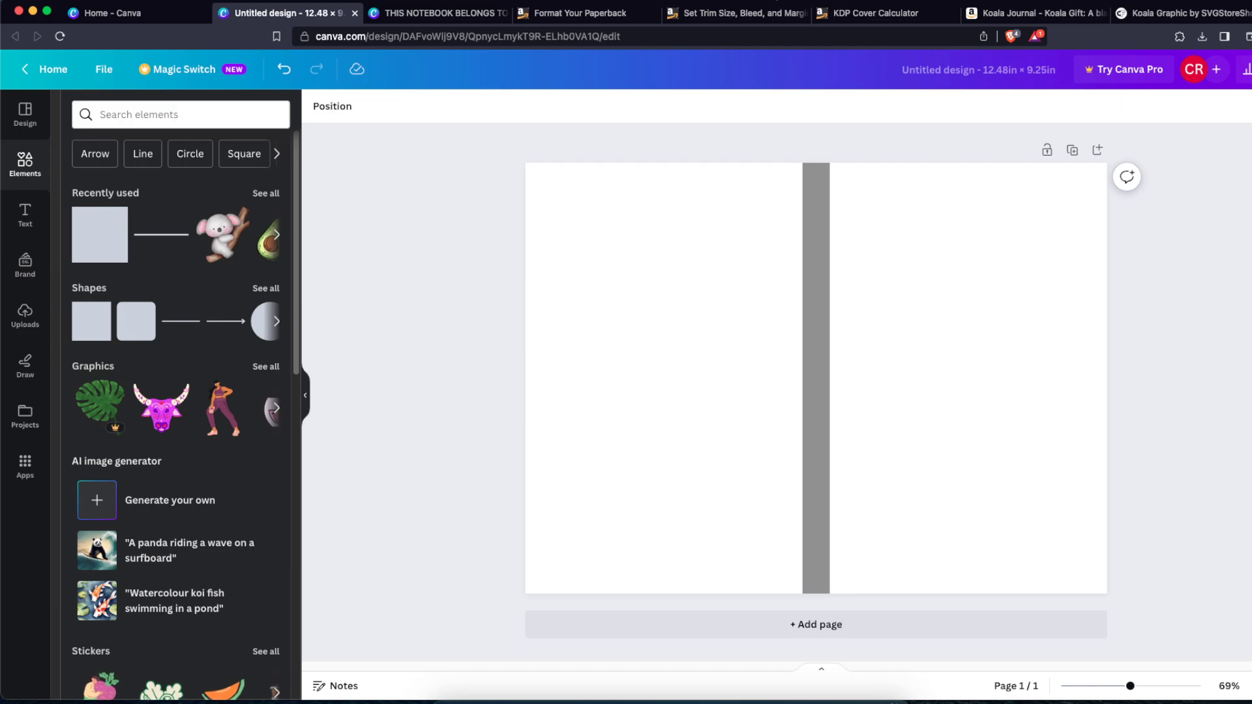
# Step: Paste the coloured koala graphic into the cover, shrink it near the bottom of the right half and duplicate it
pyautogui.click(1171, 13)
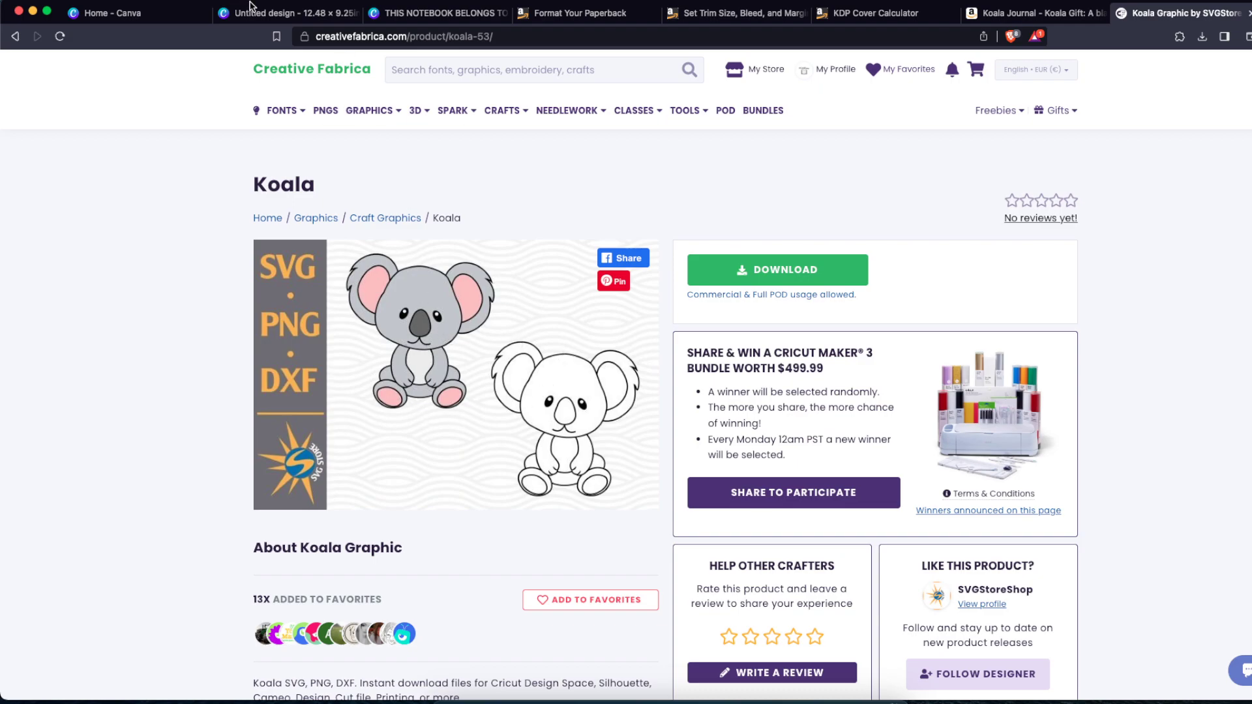
pyautogui.click(250, 8)
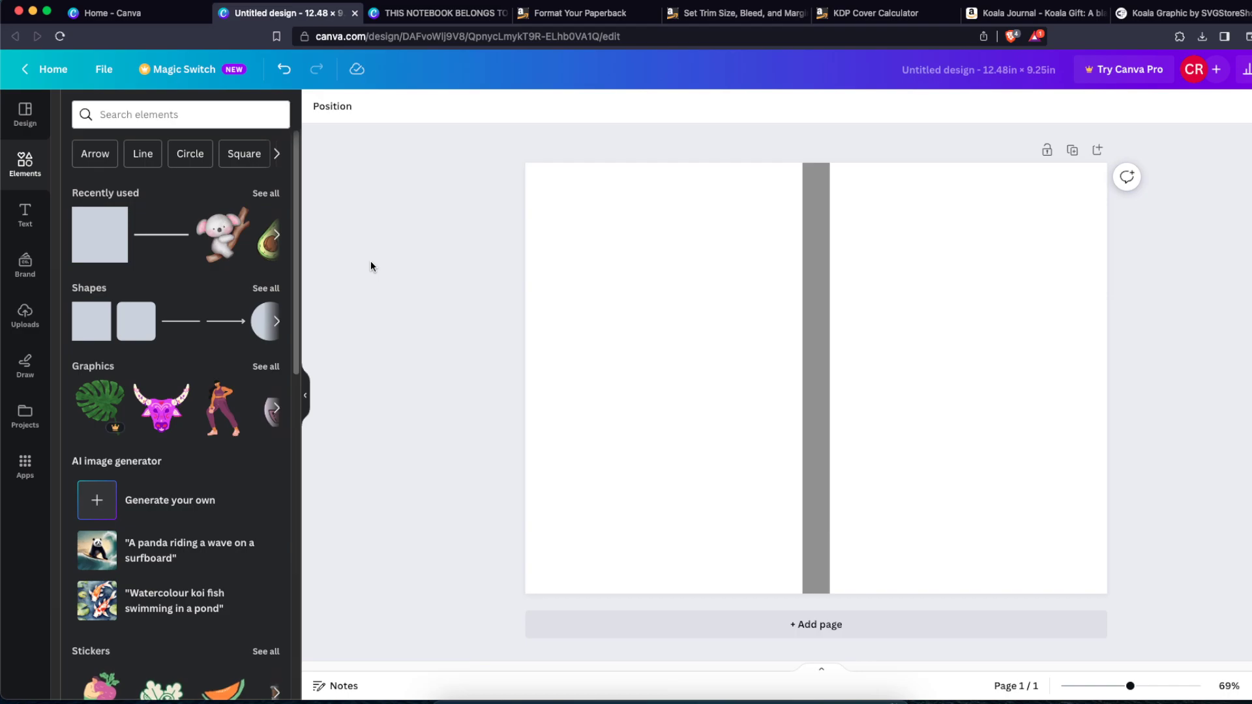
pyautogui.press('super+v')
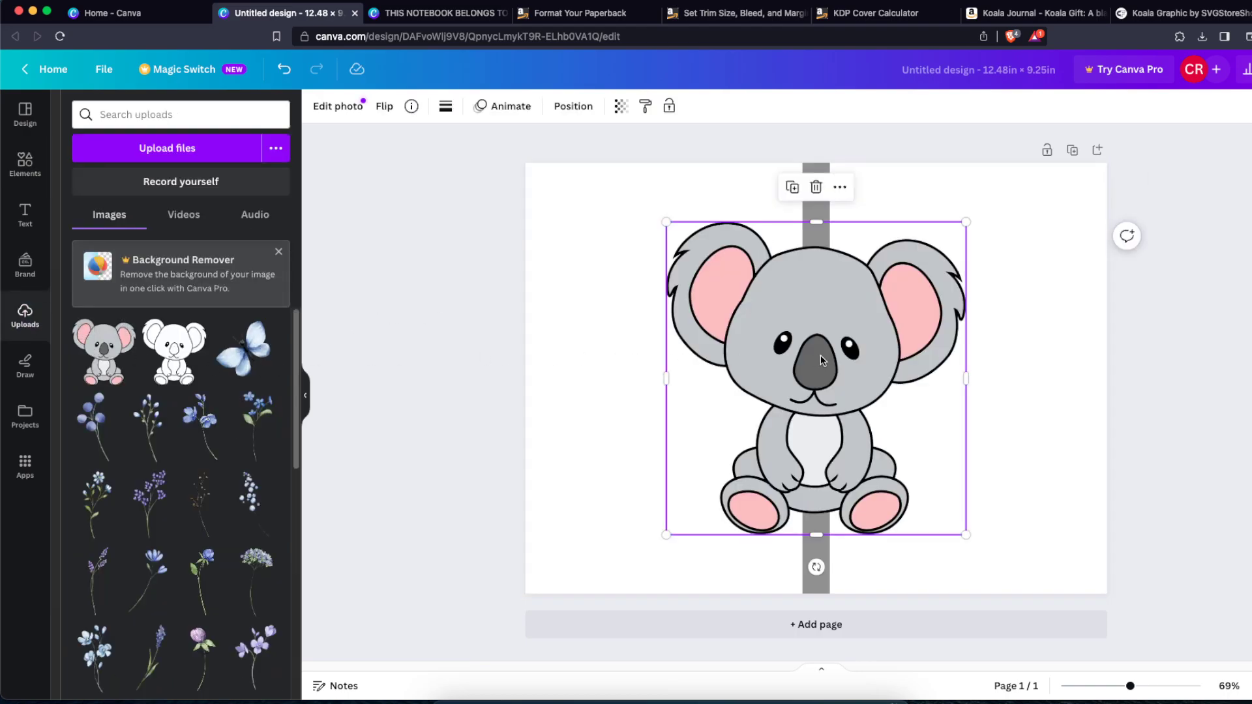
pyautogui.moveTo(822, 360); pyautogui.dragTo(972, 365)
pyautogui.moveTo(1117, 222); pyautogui.dragTo(923, 501)
pyautogui.press('super+d')
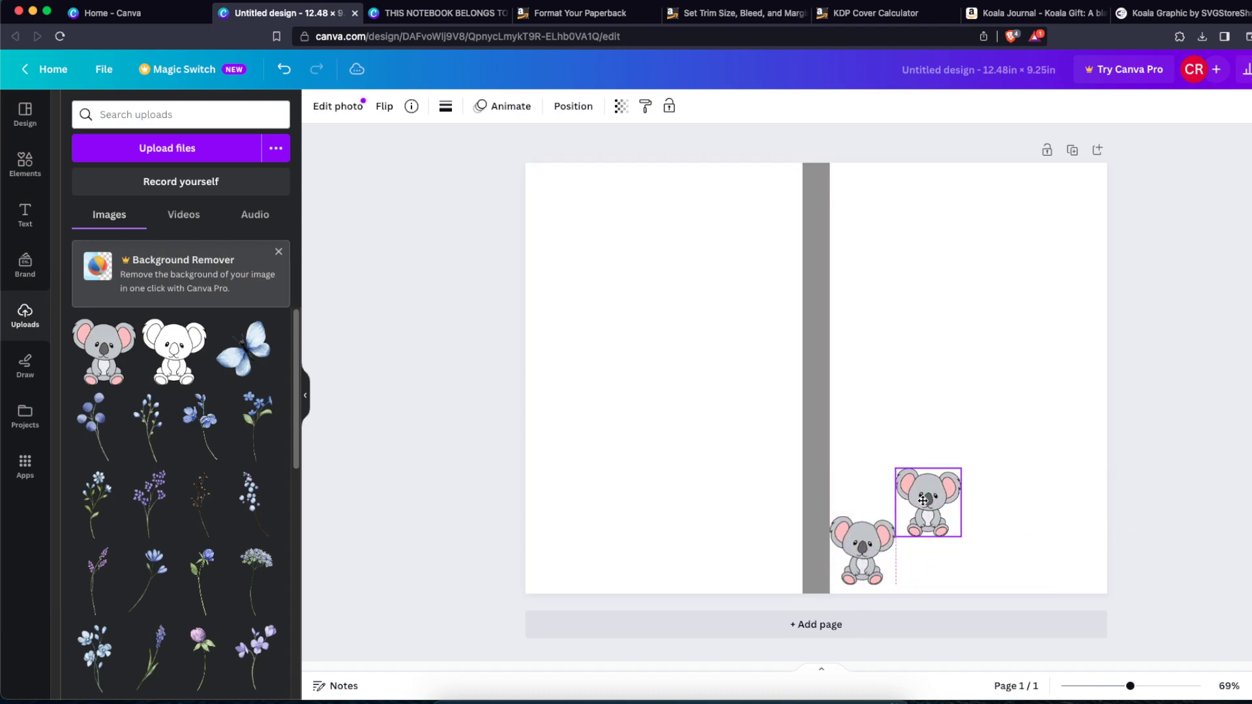
# Step: Duplicate and arrange the small koalas into a scattered pattern filling the right half of the cover
pyautogui.moveTo(926, 573); pyautogui.dragTo(928, 437)
pyautogui.moveTo(1003, 494); pyautogui.dragTo(890, 610)
pyautogui.click(926, 541)
pyautogui.moveTo(990, 501); pyautogui.dragTo(884, 574)
pyautogui.press('super+d')
pyautogui.moveTo(927, 504); pyautogui.dragTo(867, 469)
pyautogui.press('super+d')
pyautogui.moveTo(850, 474); pyautogui.dragTo(844, 473)
pyautogui.moveTo(930, 572); pyautogui.dragTo(991, 577)
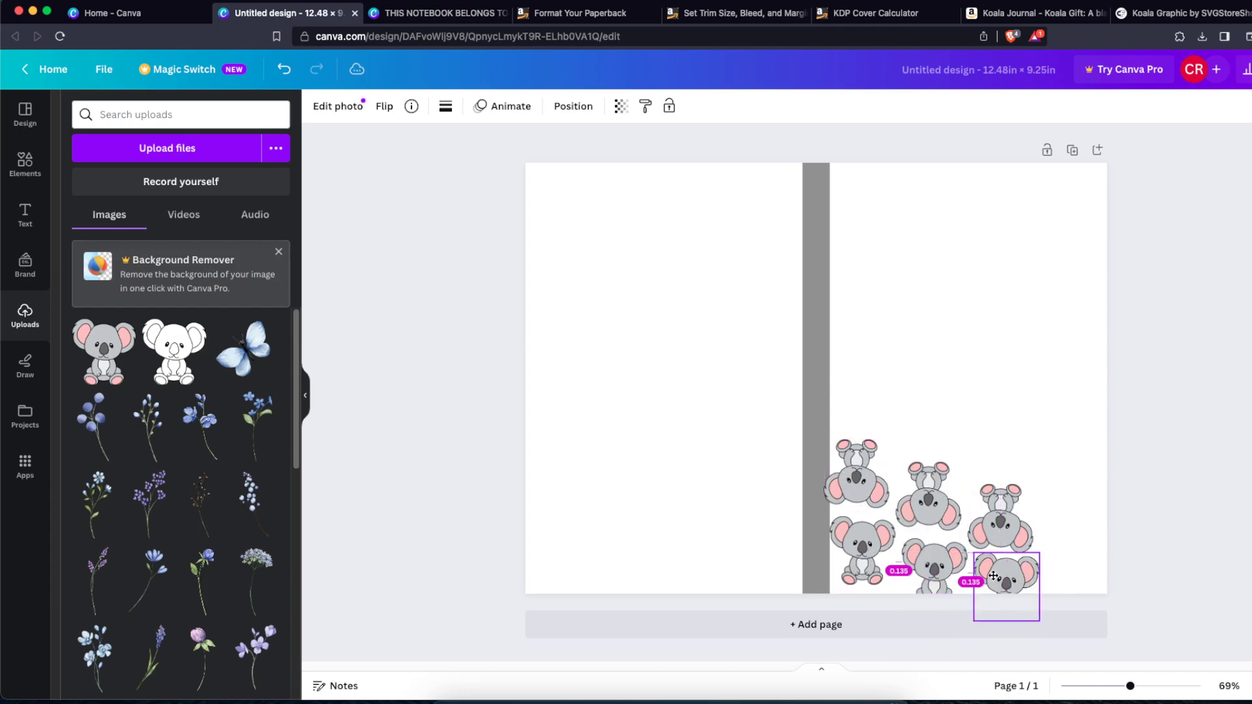
pyautogui.click(1085, 590)
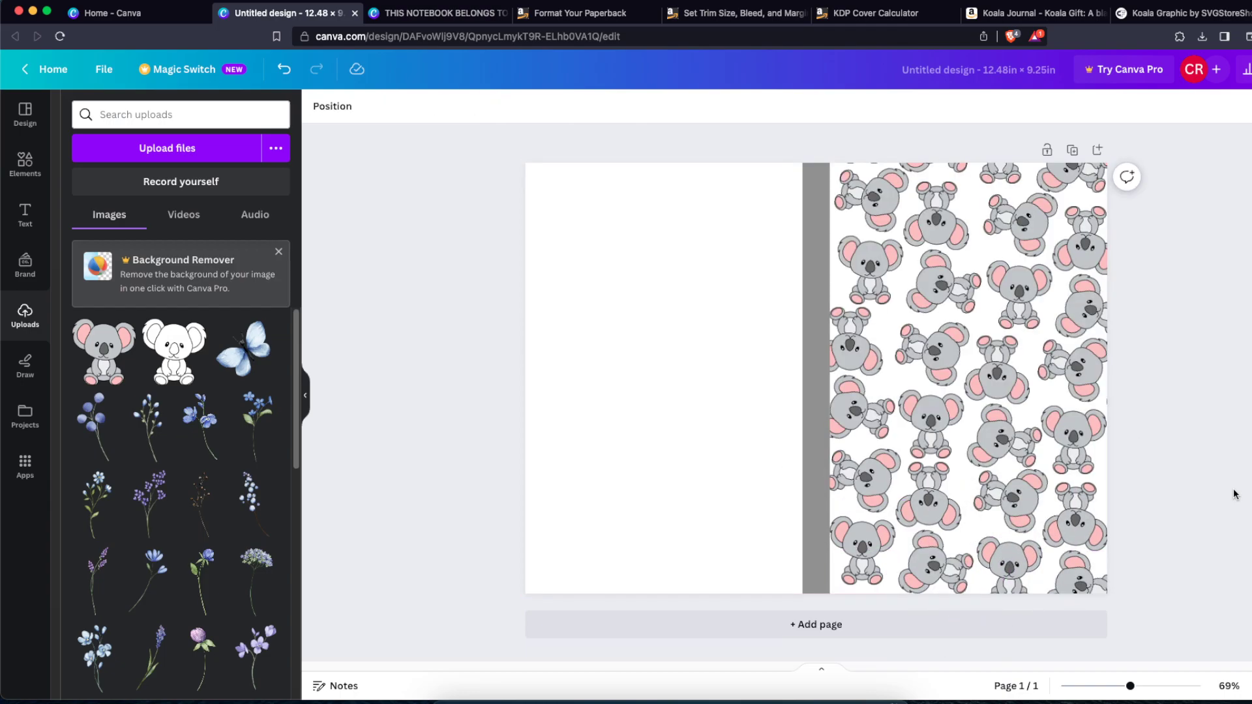
# Step: Select all koalas on the right half and copy the pattern onto the left half of the cover
pyautogui.moveTo(1222, 154); pyautogui.dragTo(851, 607)
pyautogui.moveTo(1026, 324); pyautogui.dragTo(716, 307)
pyautogui.click(1191, 475)
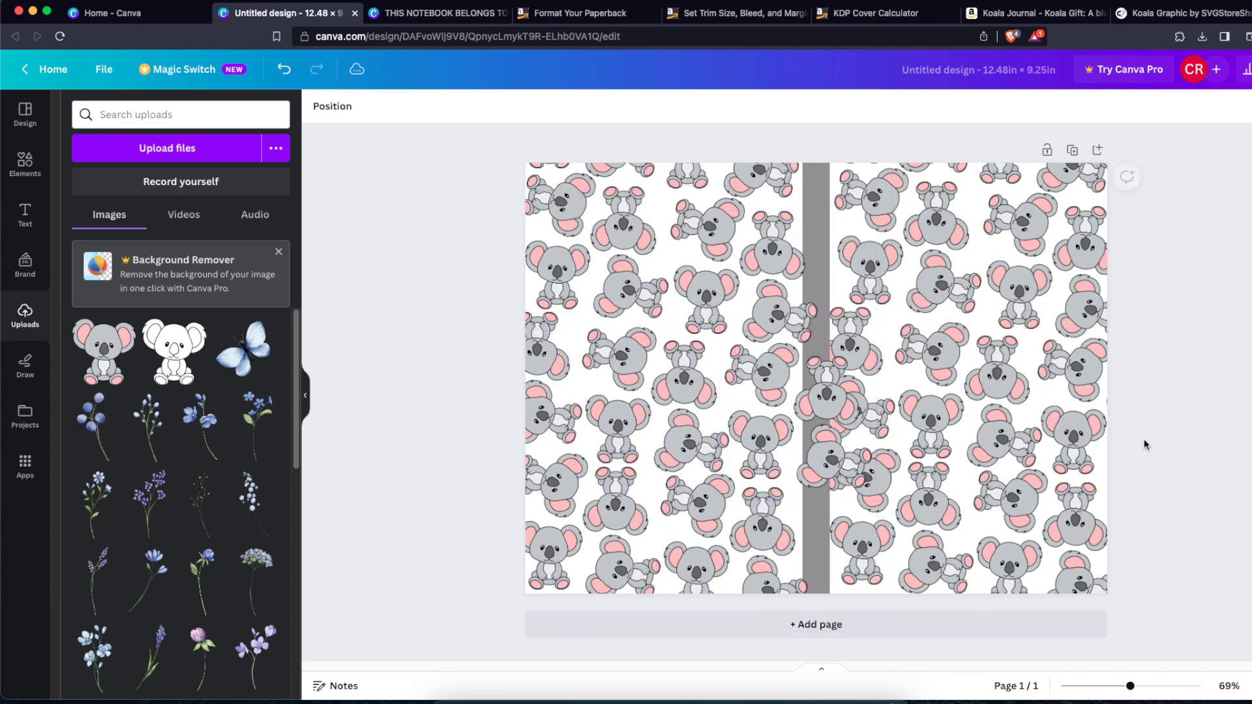
# Step: Delete the koalas overlapping the spine strip
pyautogui.click(829, 419)
pyautogui.click(812, 320)
pyautogui.click(1202, 364)
pyautogui.click(832, 379)
pyautogui.press('Delete')
pyautogui.click(833, 455)
pyautogui.press('Delete')
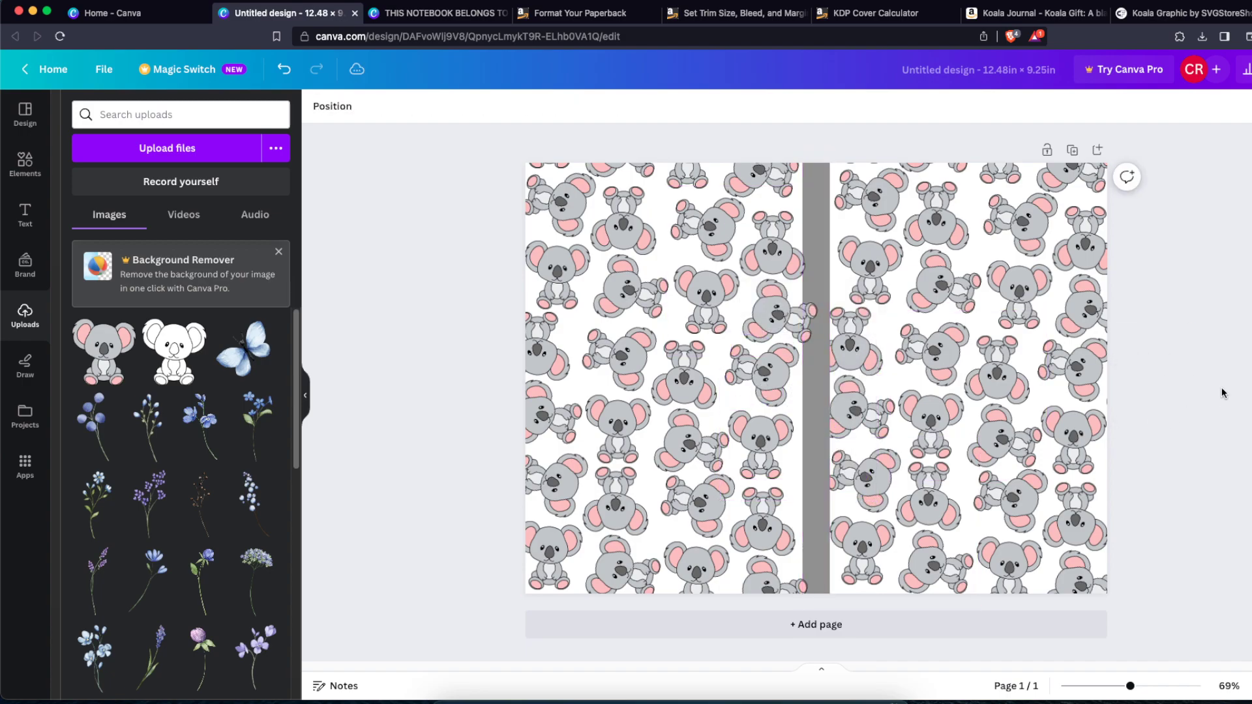
# Step: Recolour the grey spine strip with the koala's pink photo colour
pyautogui.click(816, 377)
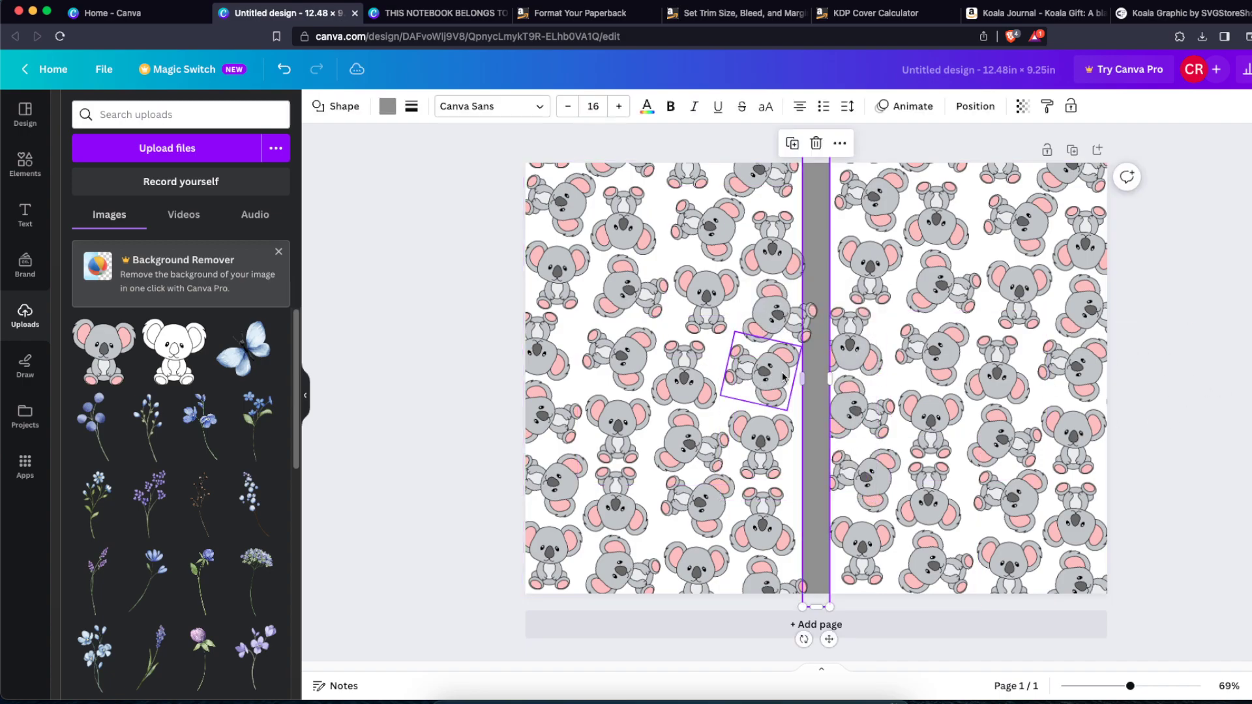
pyautogui.click(968, 109)
pyautogui.click(408, 109)
pyautogui.click(389, 109)
pyautogui.click(389, 110)
pyautogui.click(388, 110)
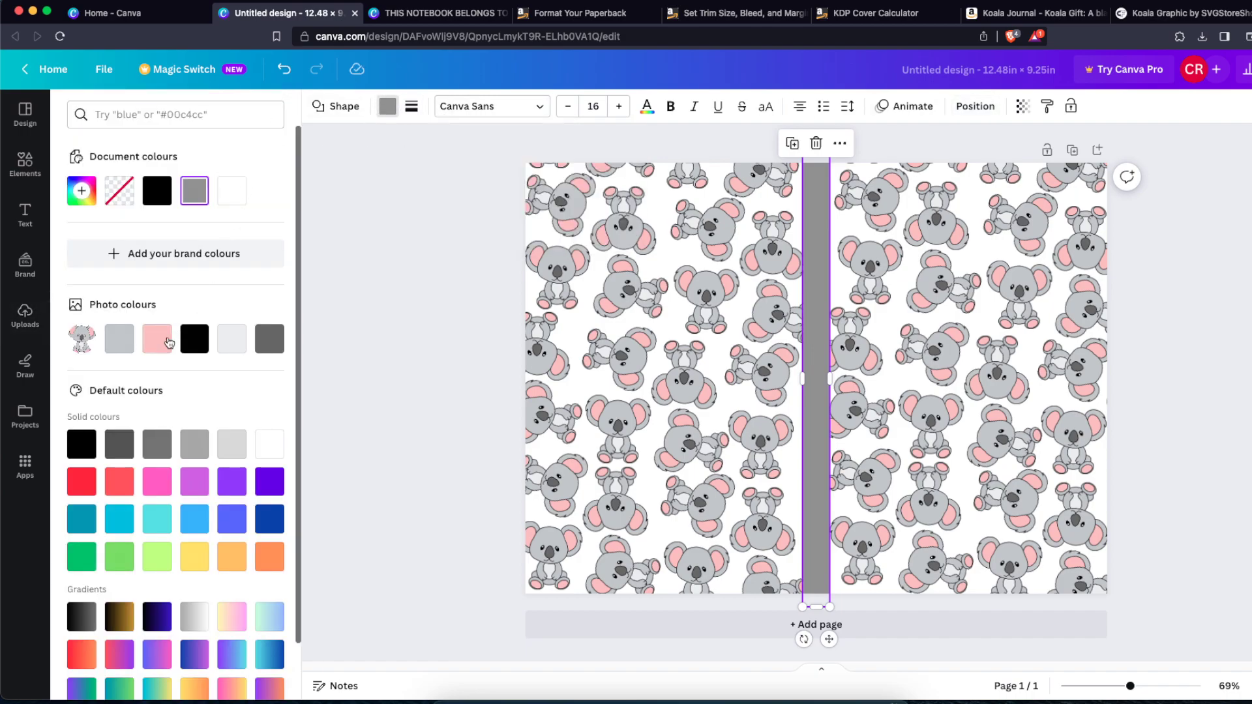
pyautogui.click(169, 342)
pyautogui.click(363, 339)
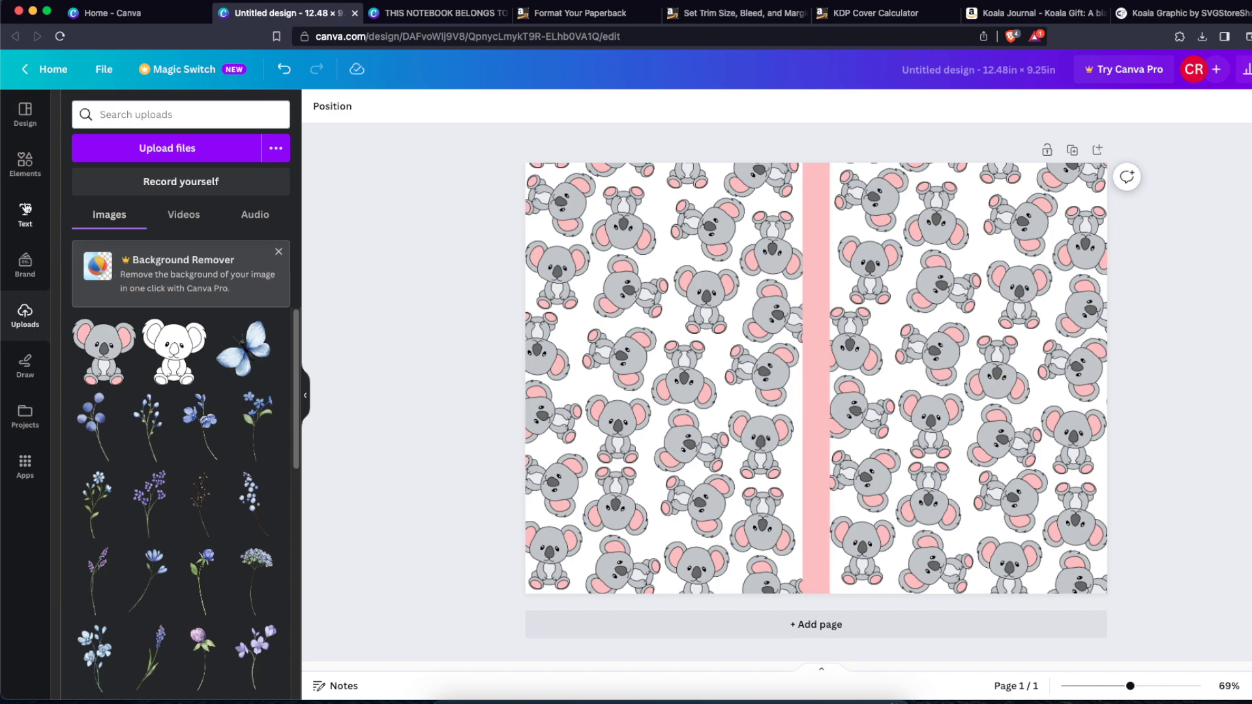
# Step: Add a pink square element and resize it into a wide rectangle near the top of the front cover
pyautogui.click(25, 209)
pyautogui.click(25, 163)
pyautogui.click(117, 219)
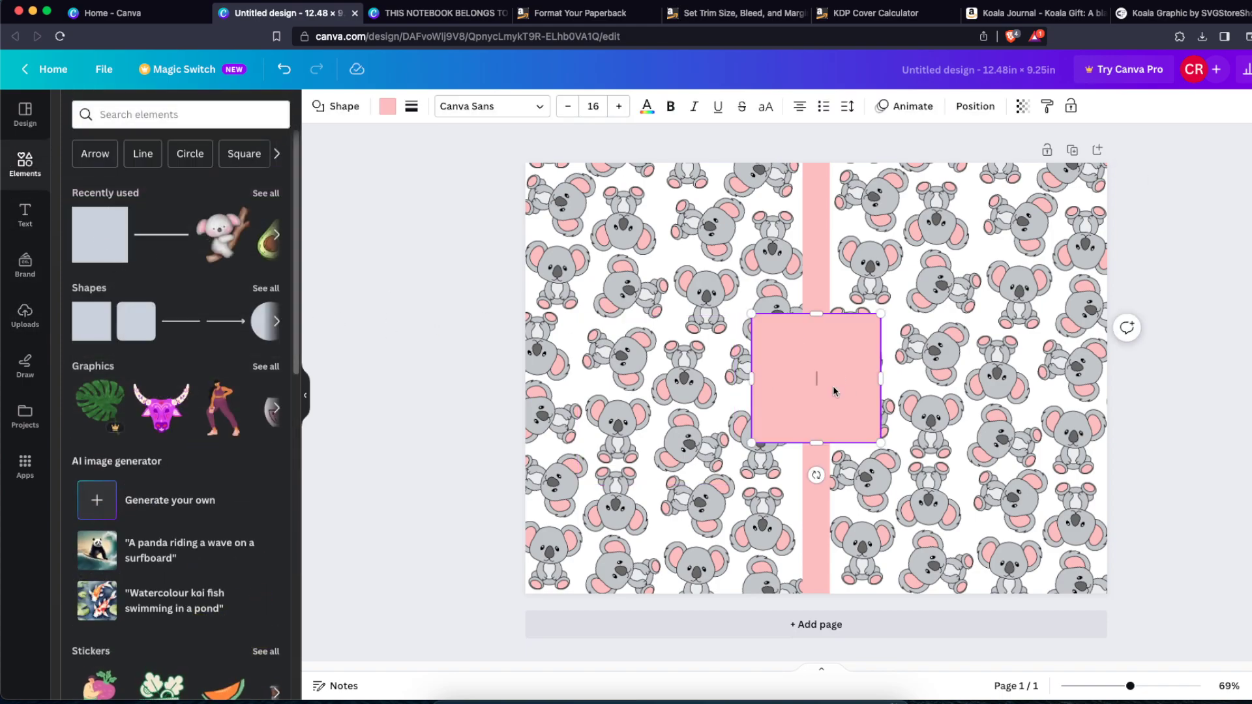
pyautogui.moveTo(836, 392); pyautogui.dragTo(902, 365)
pyautogui.moveTo(991, 372); pyautogui.dragTo(1033, 376)
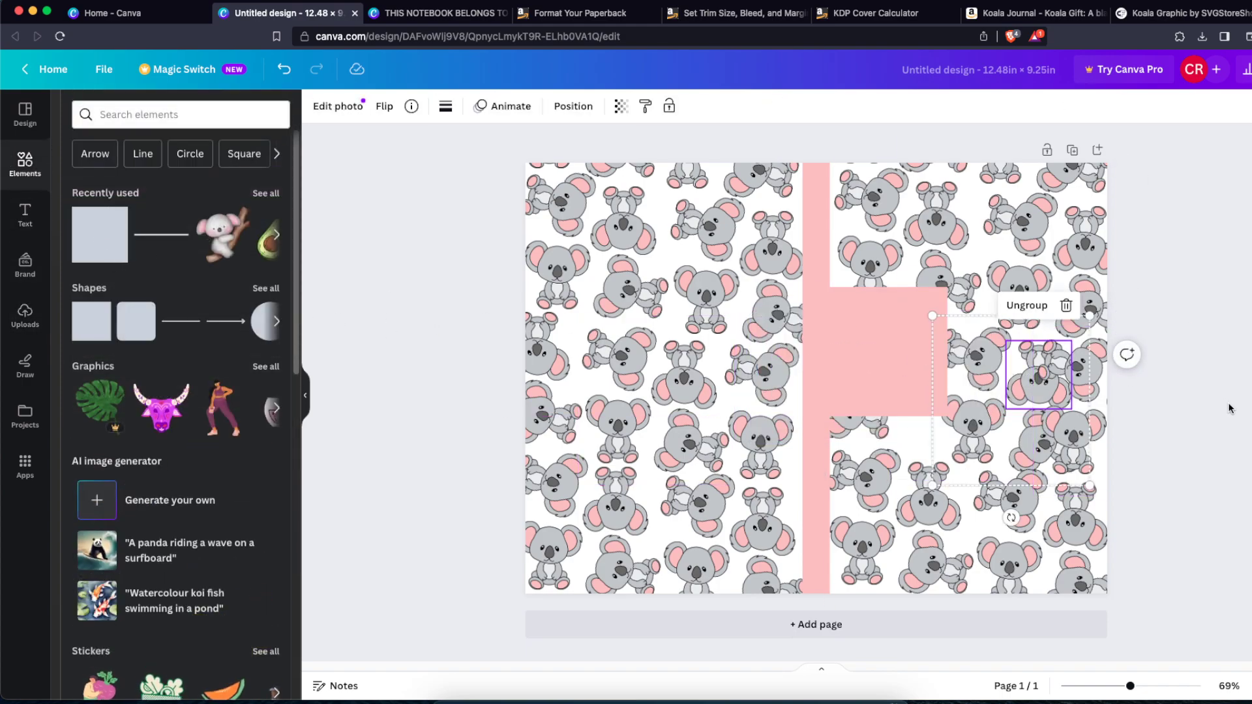
pyautogui.moveTo(870, 365); pyautogui.dragTo(929, 288)
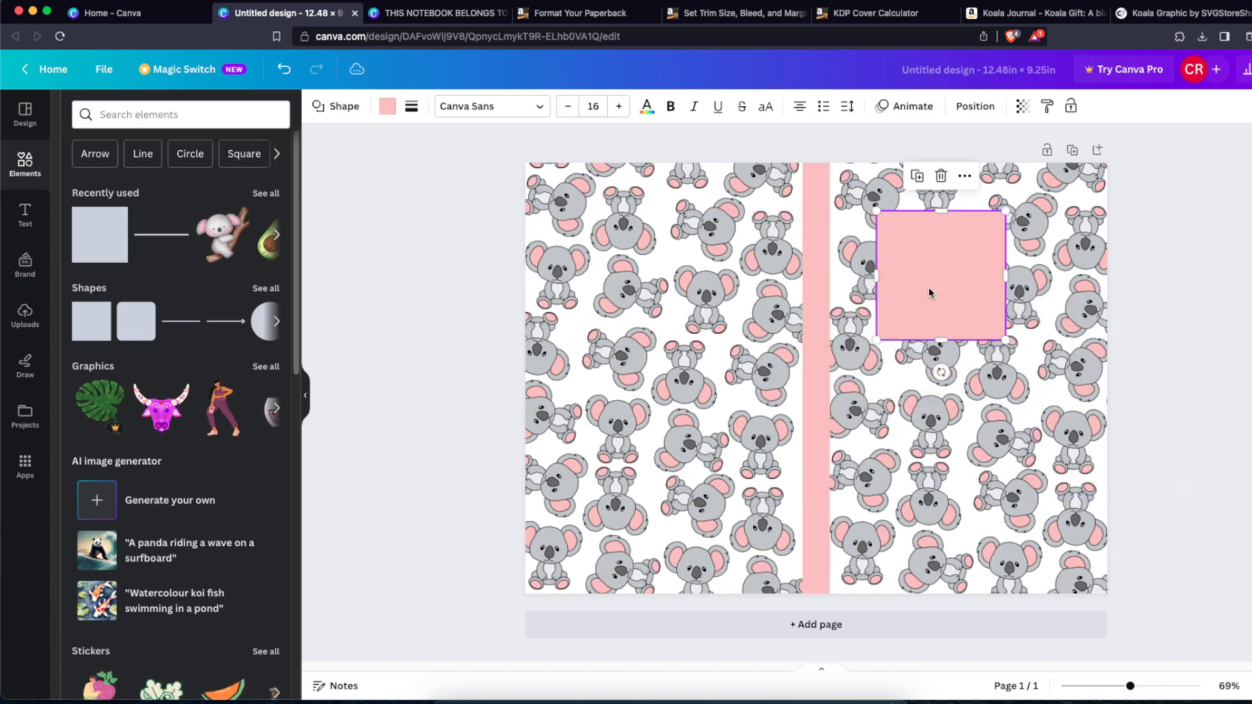
pyautogui.moveTo(1006, 276); pyautogui.dragTo(1085, 276)
pyautogui.moveTo(1017, 339); pyautogui.dragTo(1018, 301)
pyautogui.moveTo(1017, 262)
pyautogui.mouseDown()
pyautogui.moveTo(1001, 254)
pyautogui.moveTo(1013, 256)
pyautogui.mouseUp()
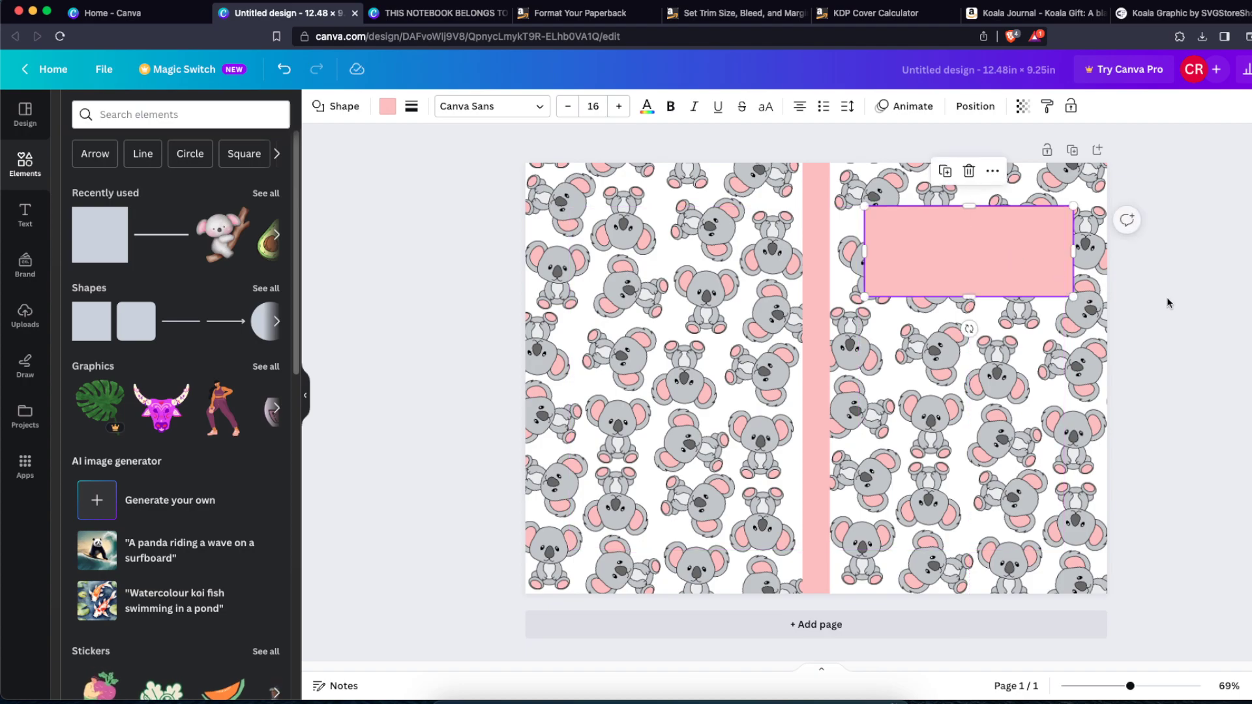
pyautogui.click(1169, 303)
# Step: Add a heading onto the pink rectangle and change its text to Koala
pyautogui.click(25, 215)
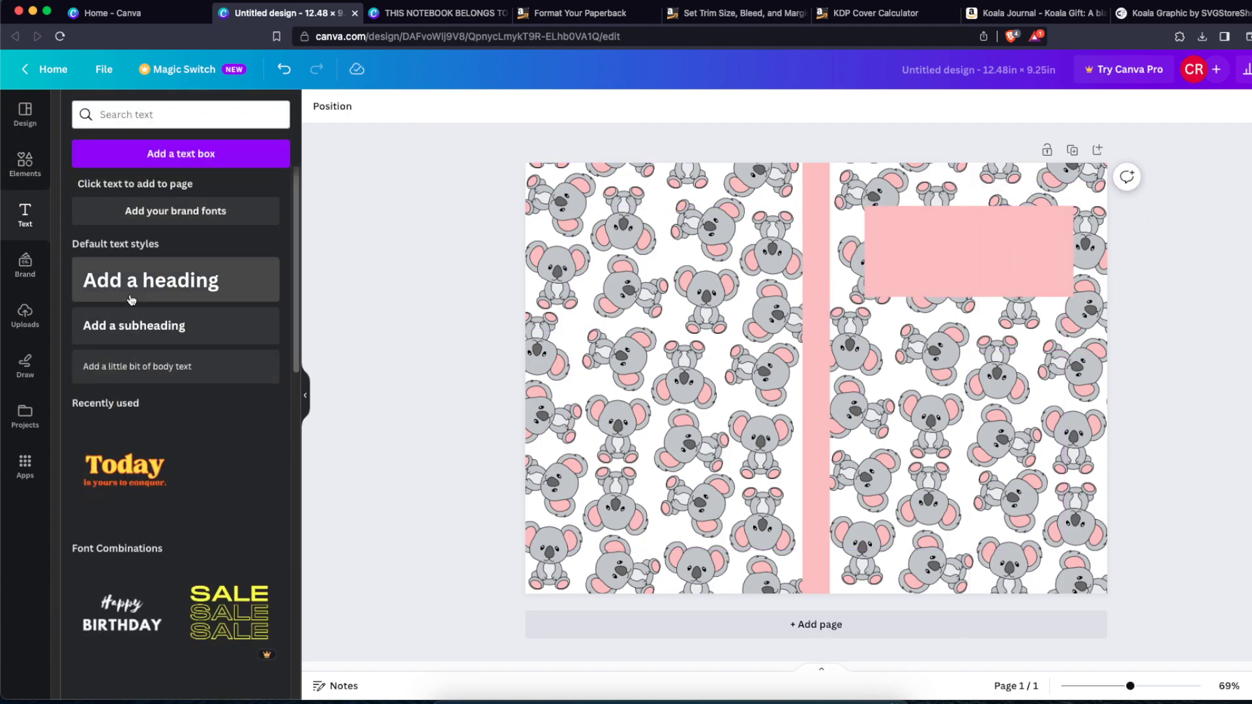
pyautogui.click(131, 301)
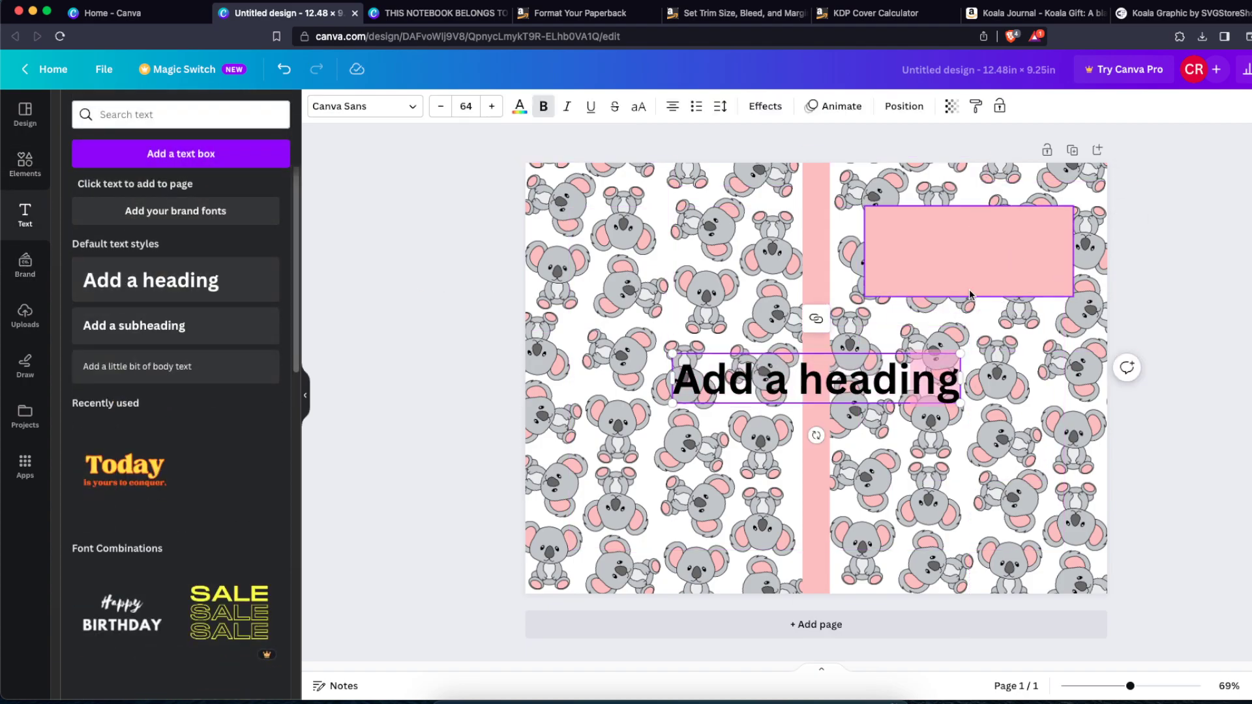
pyautogui.moveTo(878, 399); pyautogui.dragTo(1019, 256)
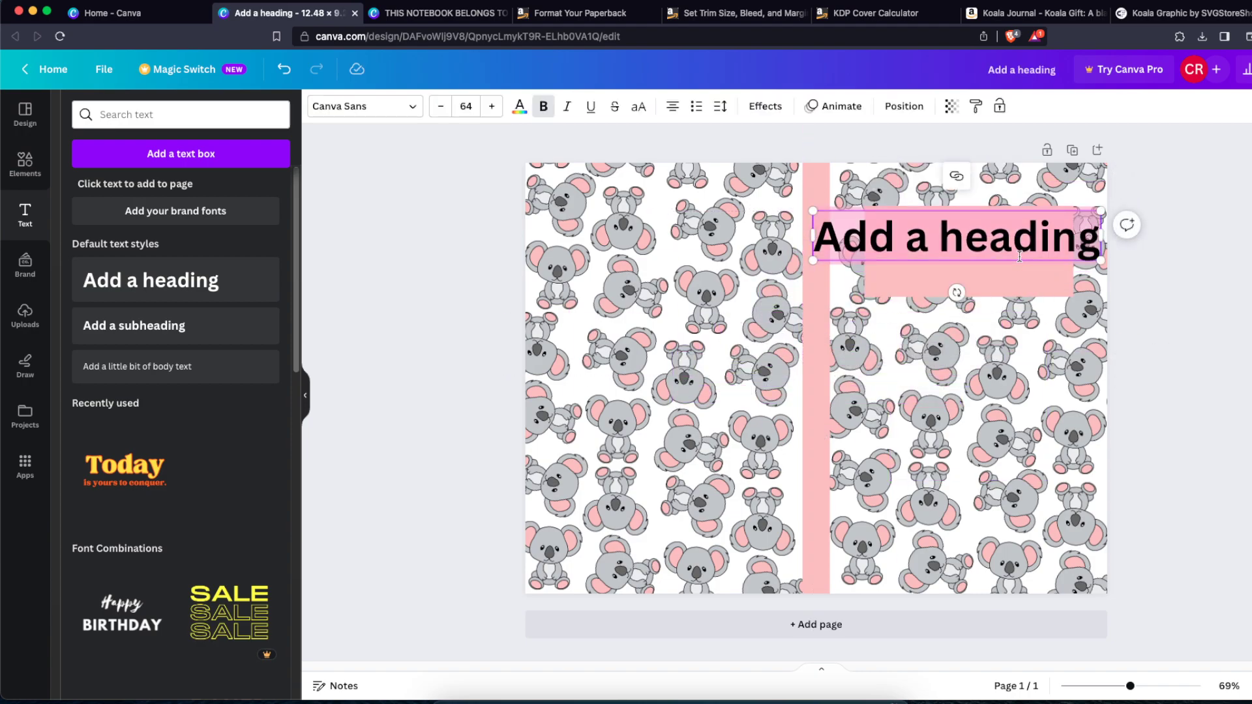
pyautogui.write('KOA')
pyautogui.press('BackSpace')
pyautogui.press('BackSpace')
pyautogui.write('ko')
pyautogui.press('BackSpace')
pyautogui.press('BackSpace')
pyautogui.write('oalas')
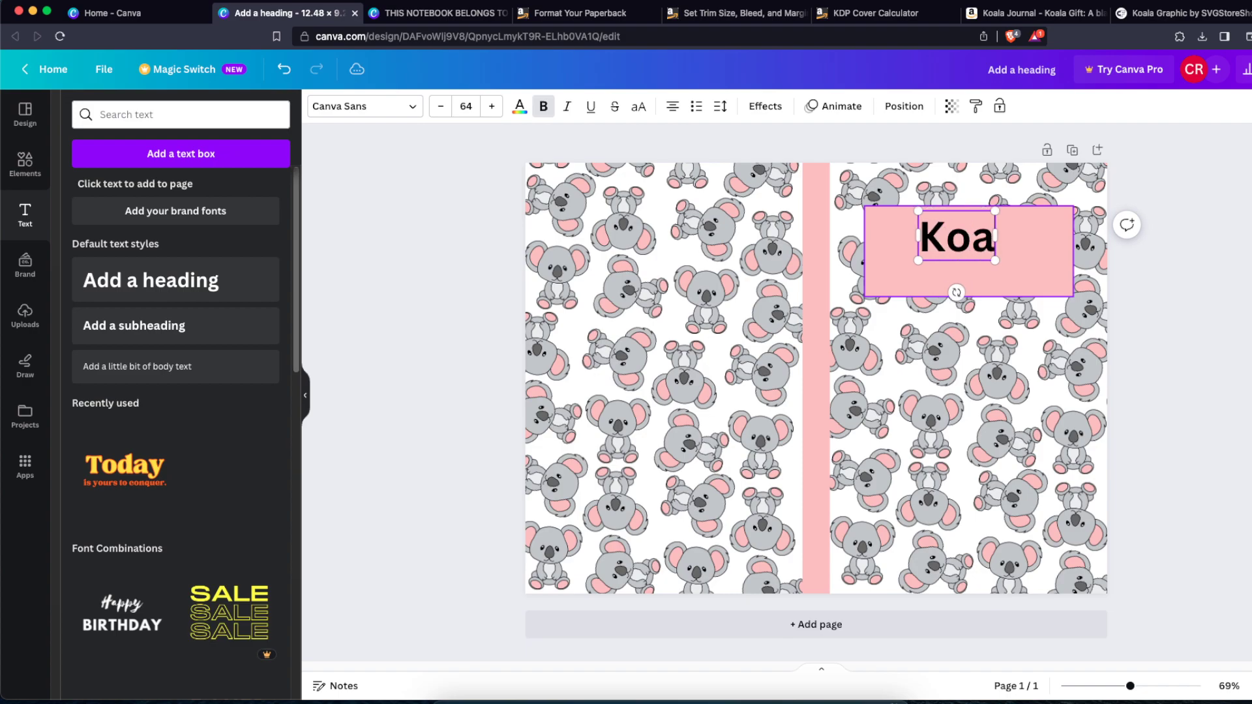
# Step: Duplicate the heading beneath itself and change the copy's text to NOTEBOOK
pyautogui.press('BackSpace')
pyautogui.click(1134, 275)
pyautogui.moveTo(985, 240); pyautogui.dragTo(988, 268)
pyautogui.press('super+d')
pyautogui.click(988, 268)
pyautogui.press('BackSpace')
pyautogui.press('BackSpace')
pyautogui.press('BackSpace')
pyautogui.write('noteb')
pyautogui.press('BackSpace')
pyautogui.press('BackSpace')
pyautogui.press('BackSpace')
pyautogui.press('BackSpace')
pyautogui.press('BackSpace')
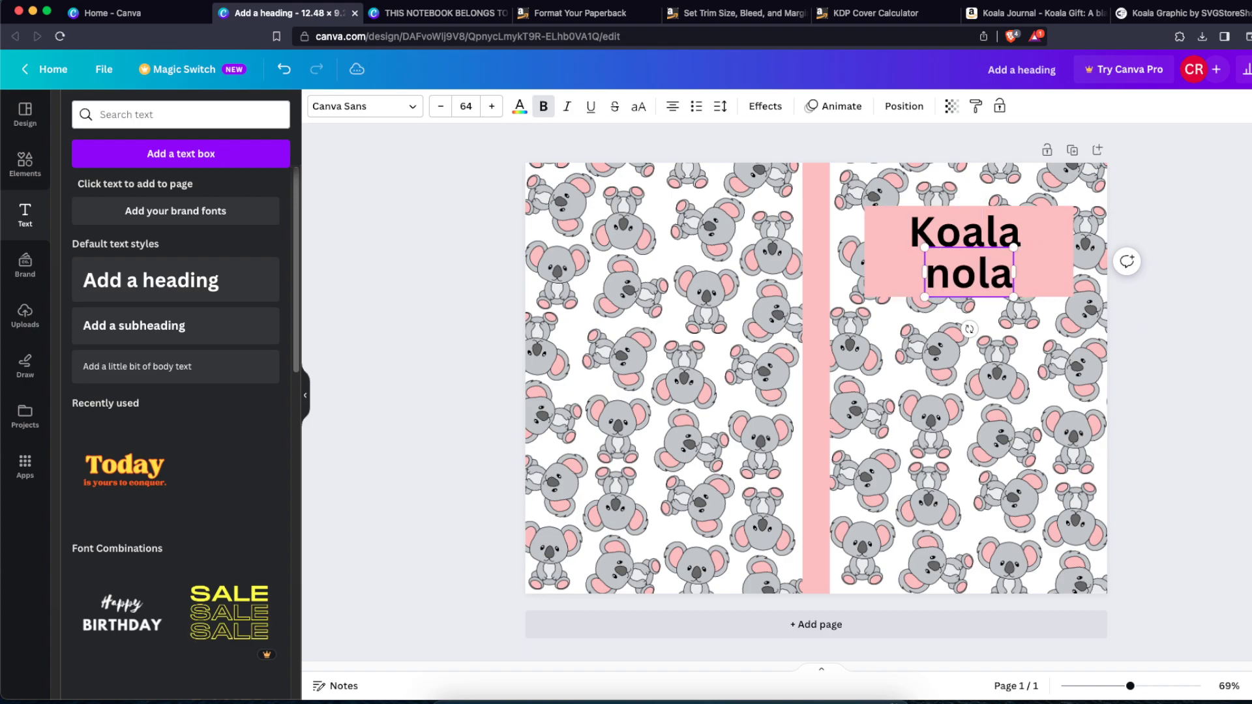
pyautogui.press('BackSpace')
pyautogui.press('BackSpace')
pyautogui.write('no')
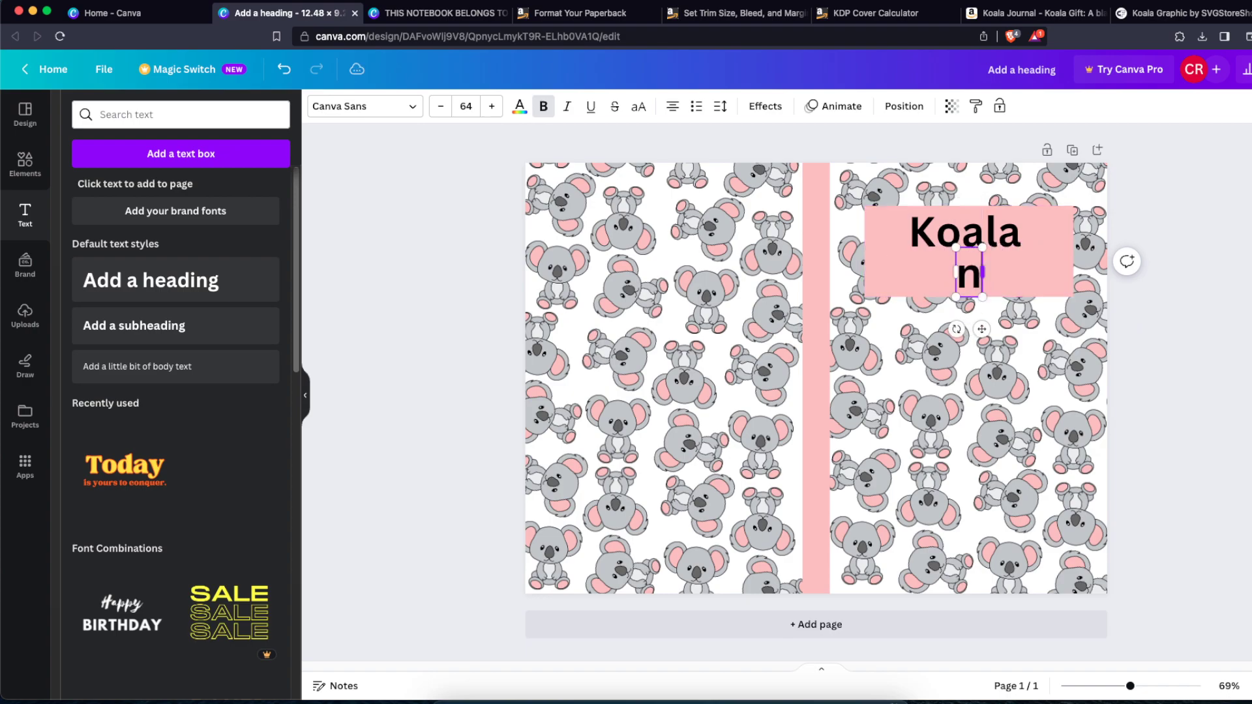
pyautogui.press('BackSpace')
pyautogui.press('BackSpace')
pyautogui.write('NOTEBOOK')
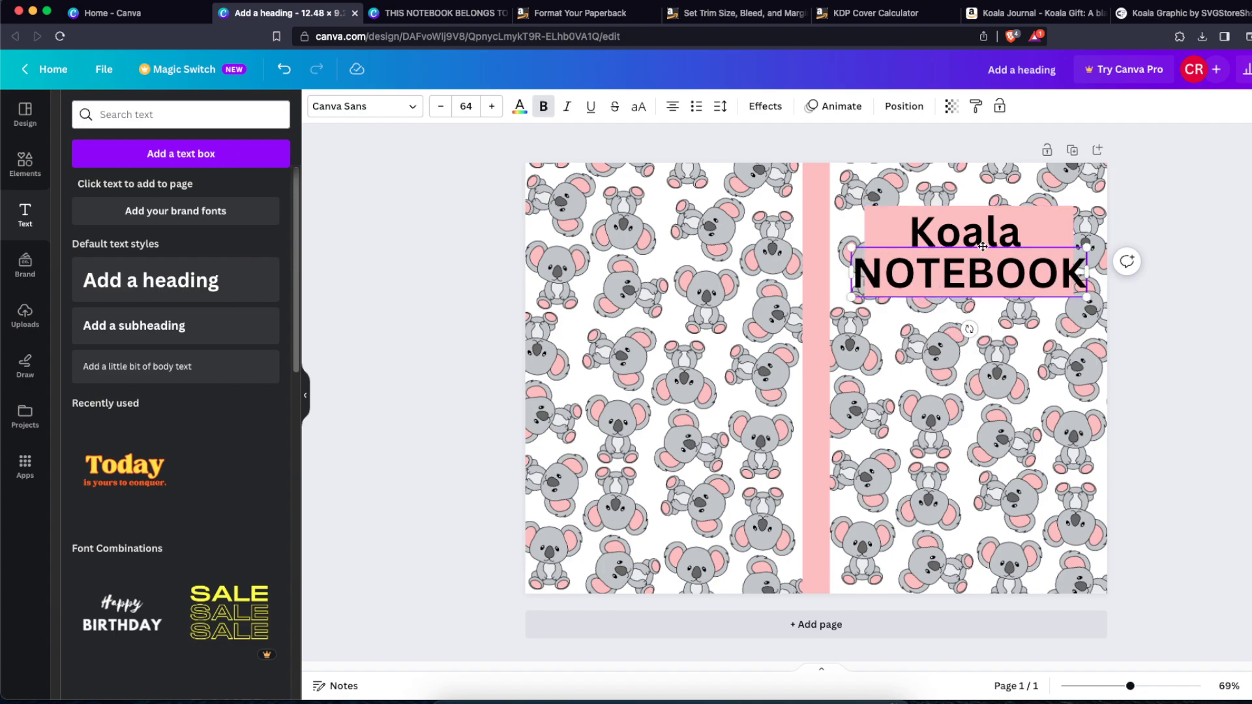
# Step: Shrink the NOTEBOOK text and set its font to Bebas Neue
pyautogui.moveTo(1086, 297); pyautogui.dragTo(1009, 272)
pyautogui.click(345, 116)
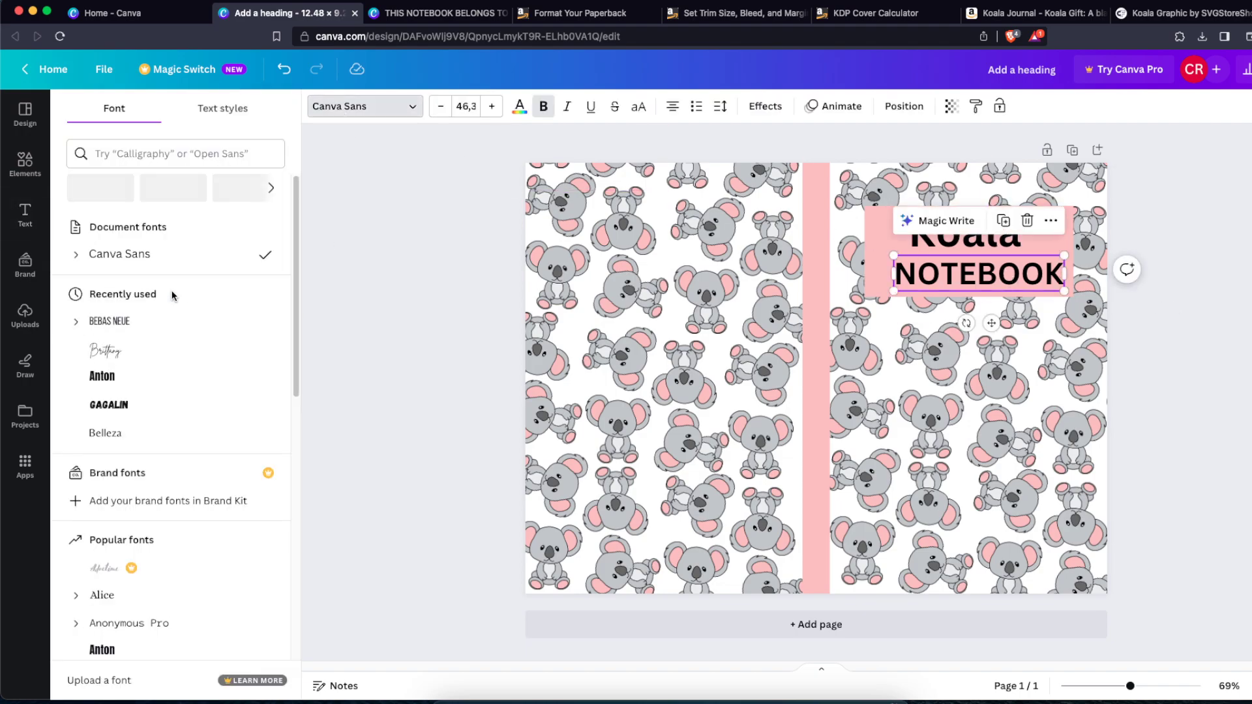
pyautogui.click(163, 320)
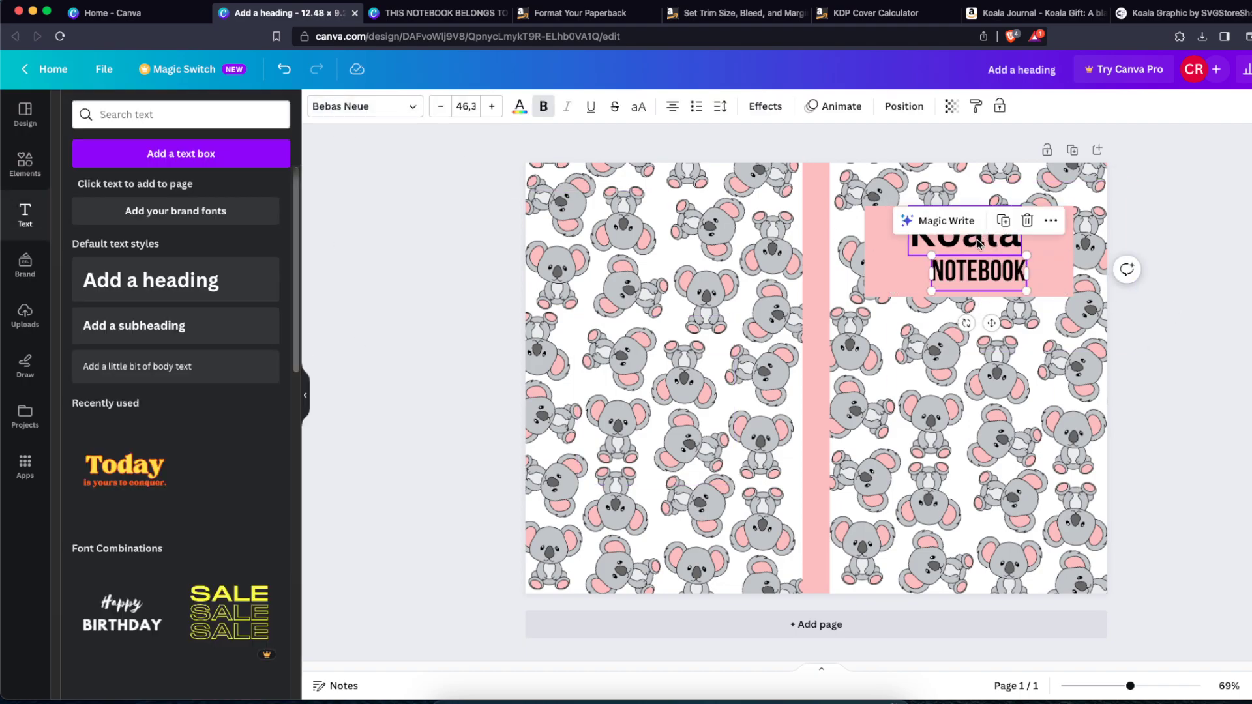
# Step: Set the Koala heading's font to the Brittany script font
pyautogui.click(979, 243)
pyautogui.click(364, 106)
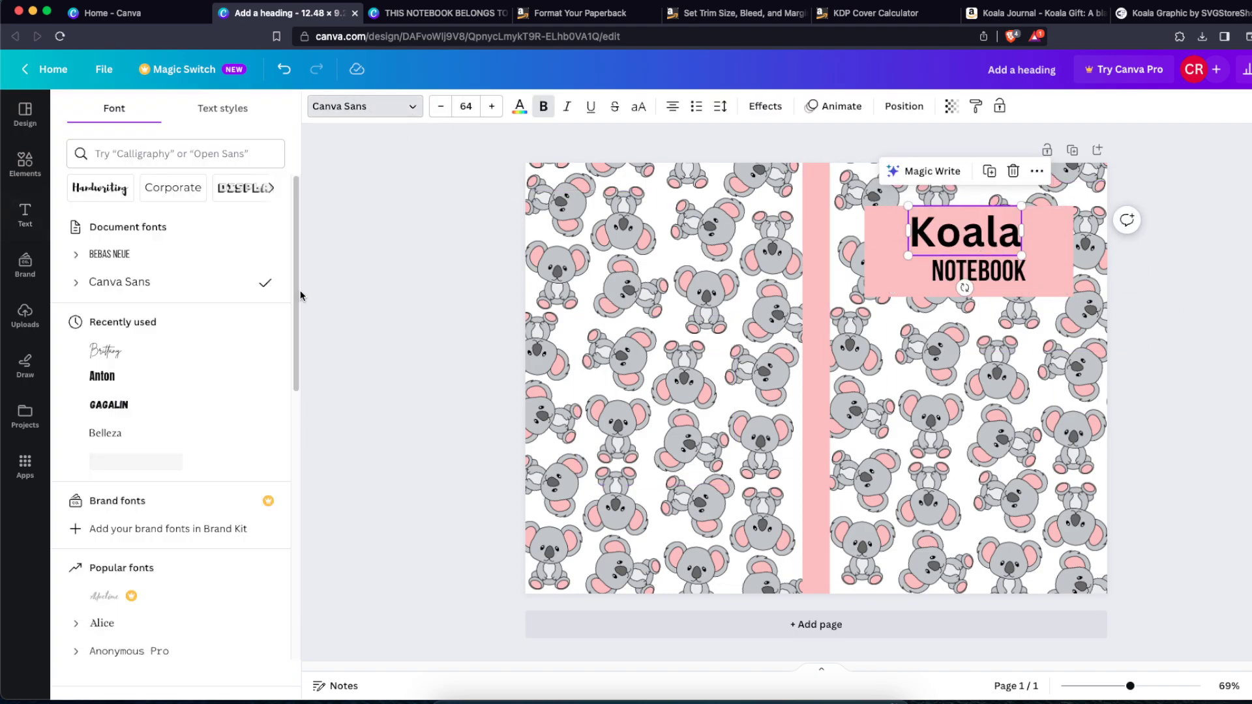
pyautogui.click(188, 351)
# Step: Resize the pink rectangle and reposition the Koala and NOTEBOOK texts so they fit neatly inside it
pyautogui.click(1157, 297)
pyautogui.moveTo(1002, 275)
pyautogui.mouseDown()
pyautogui.moveTo(992, 285)
pyautogui.moveTo(997, 251)
pyautogui.mouseUp()
pyautogui.click(1065, 279)
pyautogui.moveTo(1069, 273); pyautogui.dragTo(1036, 274)
pyautogui.moveTo(865, 251); pyautogui.dragTo(919, 257)
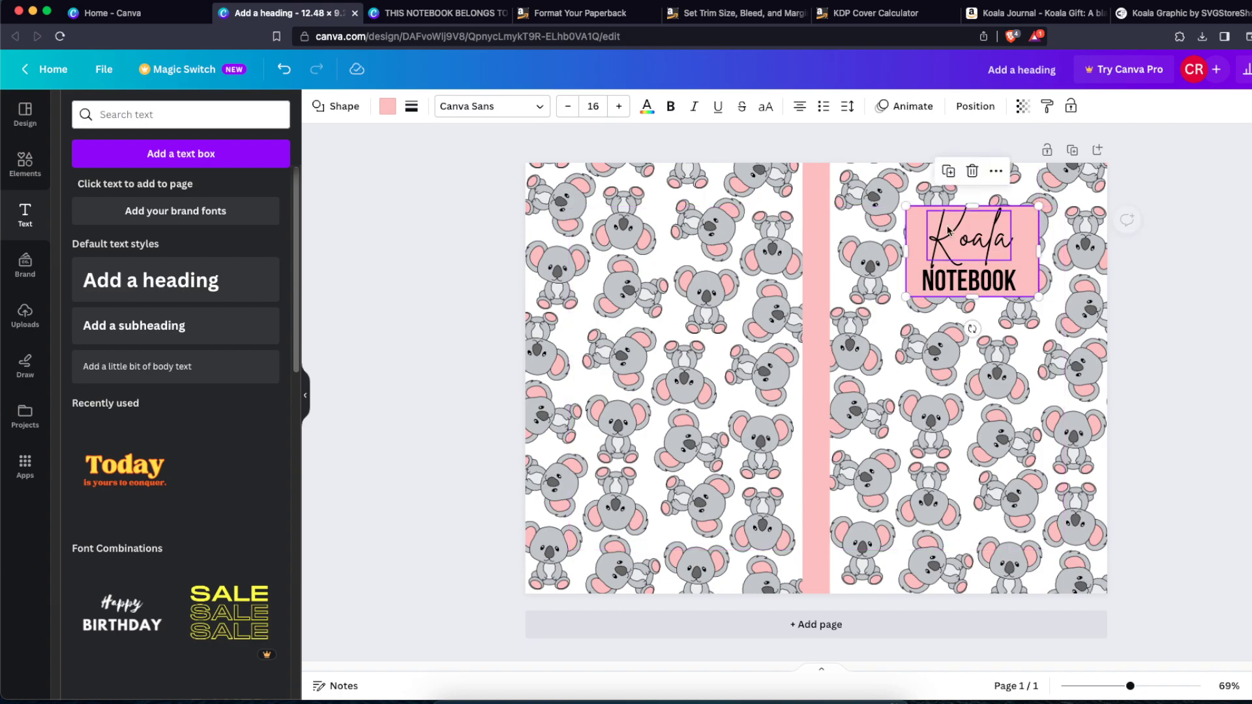
pyautogui.moveTo(972, 206); pyautogui.dragTo(973, 199)
pyautogui.moveTo(1032, 237); pyautogui.dragTo(1032, 233)
pyautogui.moveTo(1033, 233); pyautogui.dragTo(1033, 233)
pyautogui.click(1048, 227)
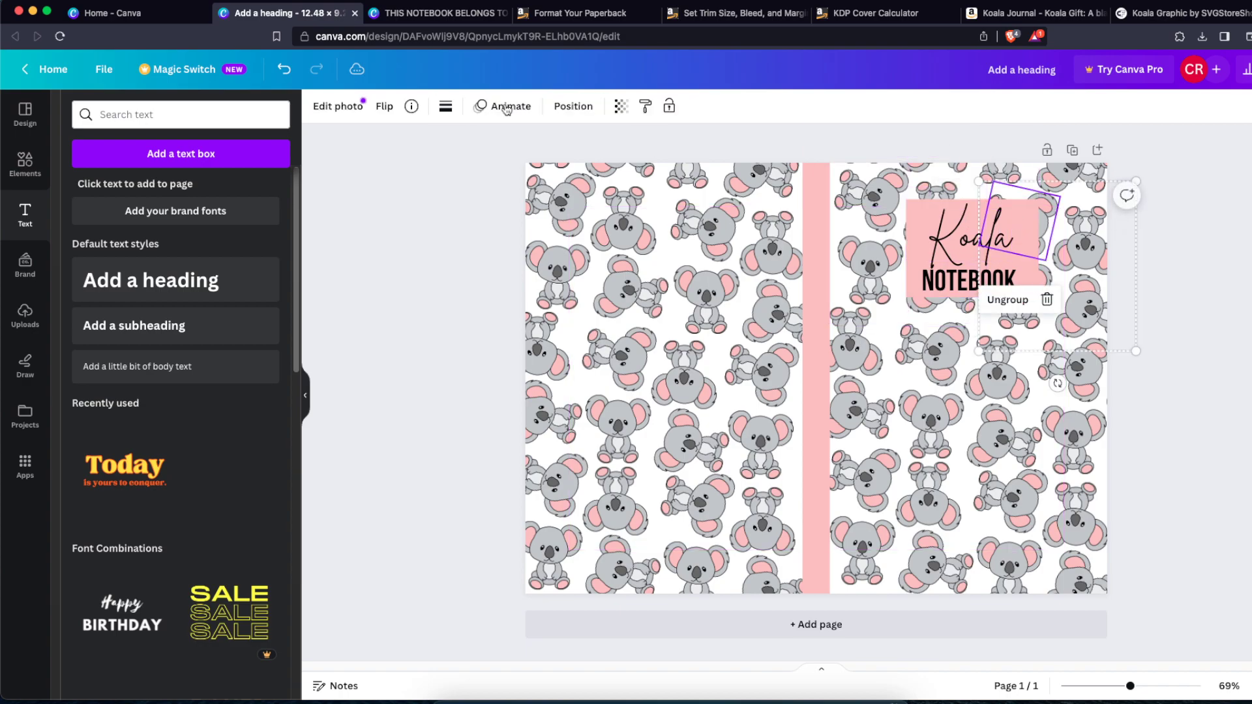
pyautogui.press('Escape')
pyautogui.click(908, 210)
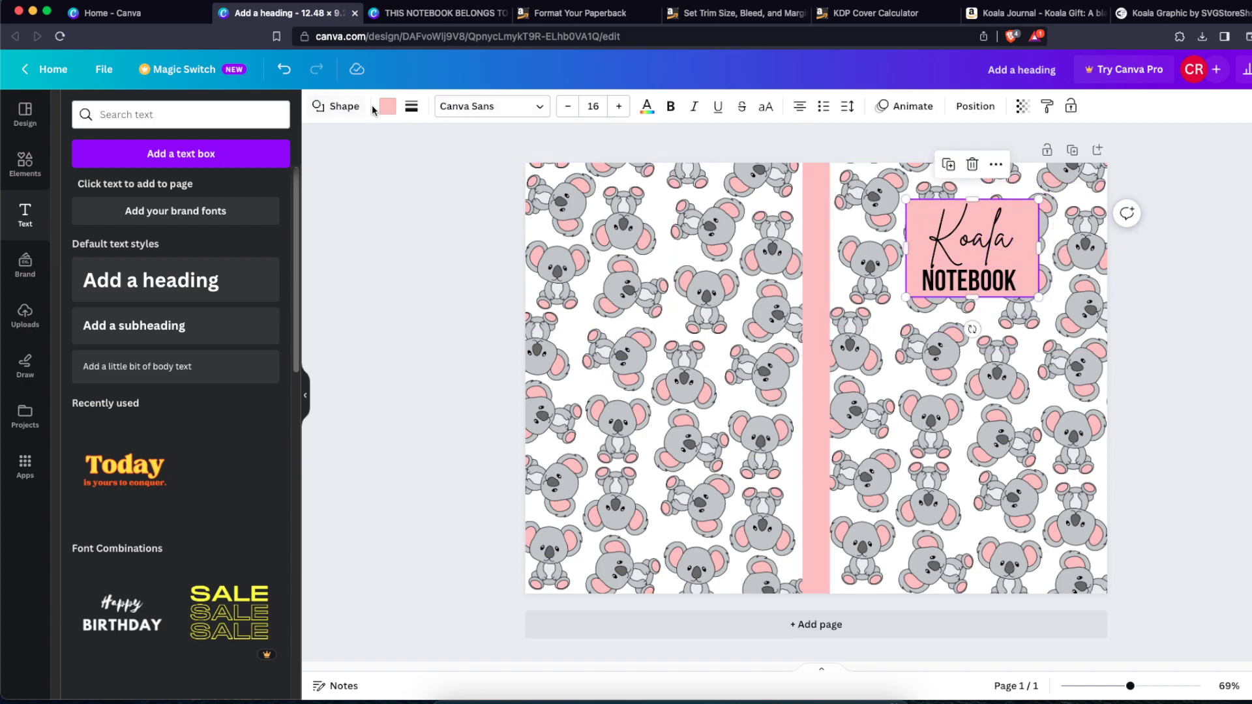
# Step: Give the pink title rectangle a solid black border of weight 3
pyautogui.click(411, 109)
pyautogui.moveTo(411, 196); pyautogui.dragTo(414, 195)
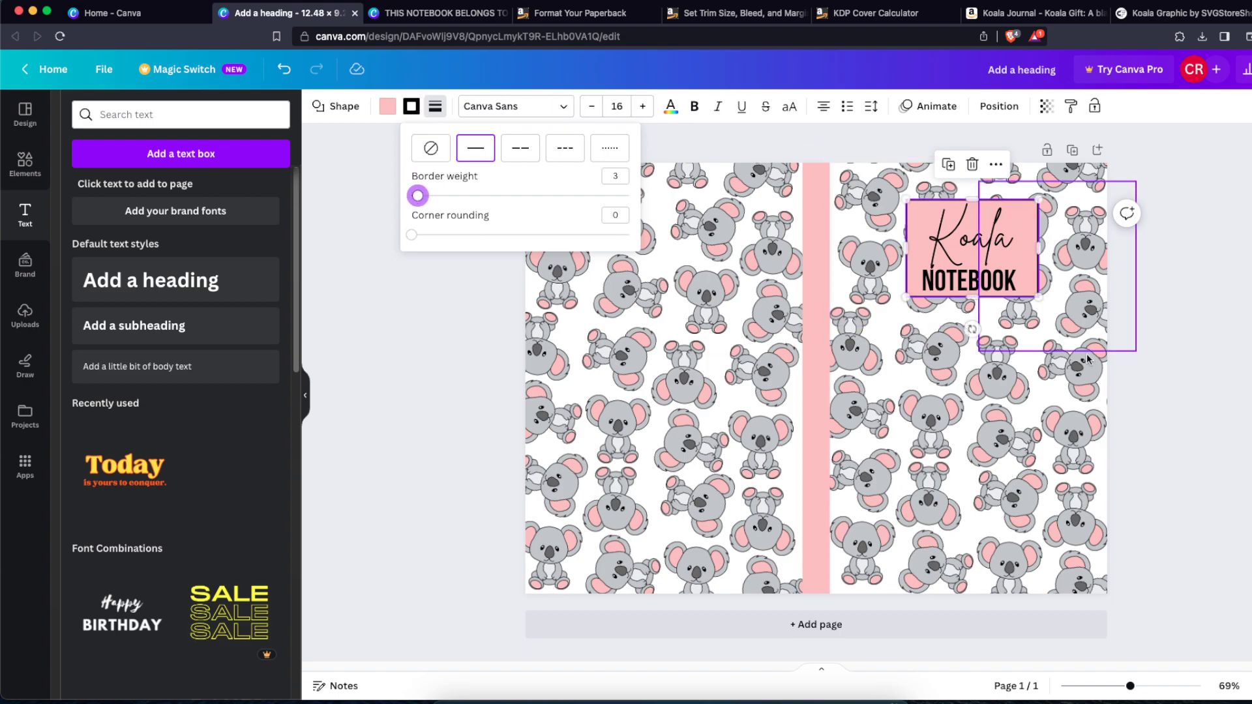
pyautogui.click(1130, 369)
# Step: Download the cover design as a PDF Print file
pyautogui.click(1246, 69)
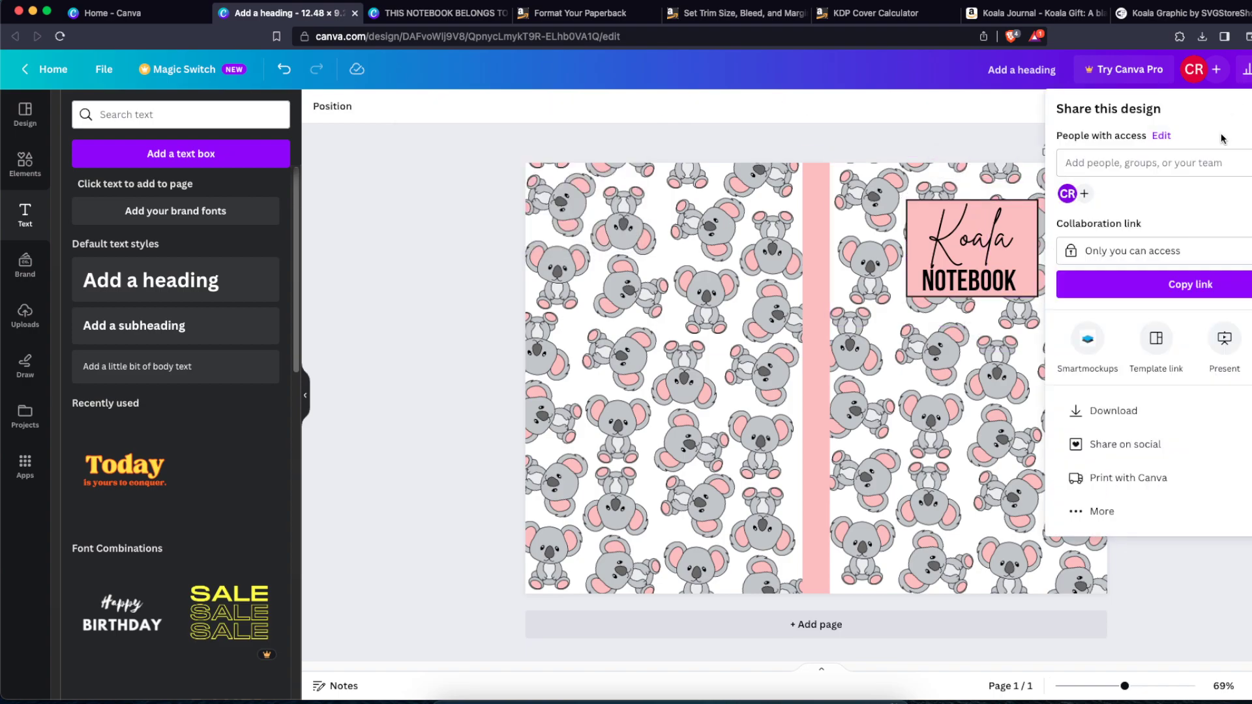
pyautogui.click(1113, 410)
pyautogui.click(1109, 167)
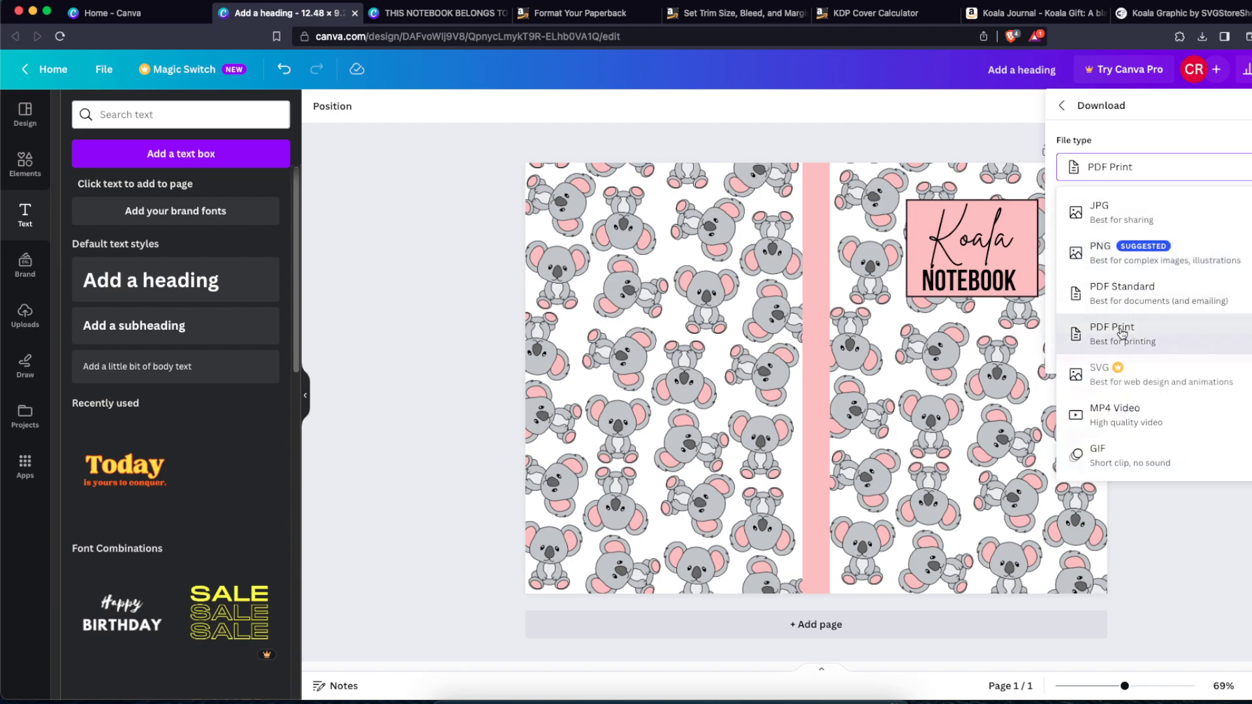
pyautogui.click(1140, 323)
pyautogui.click(1168, 434)
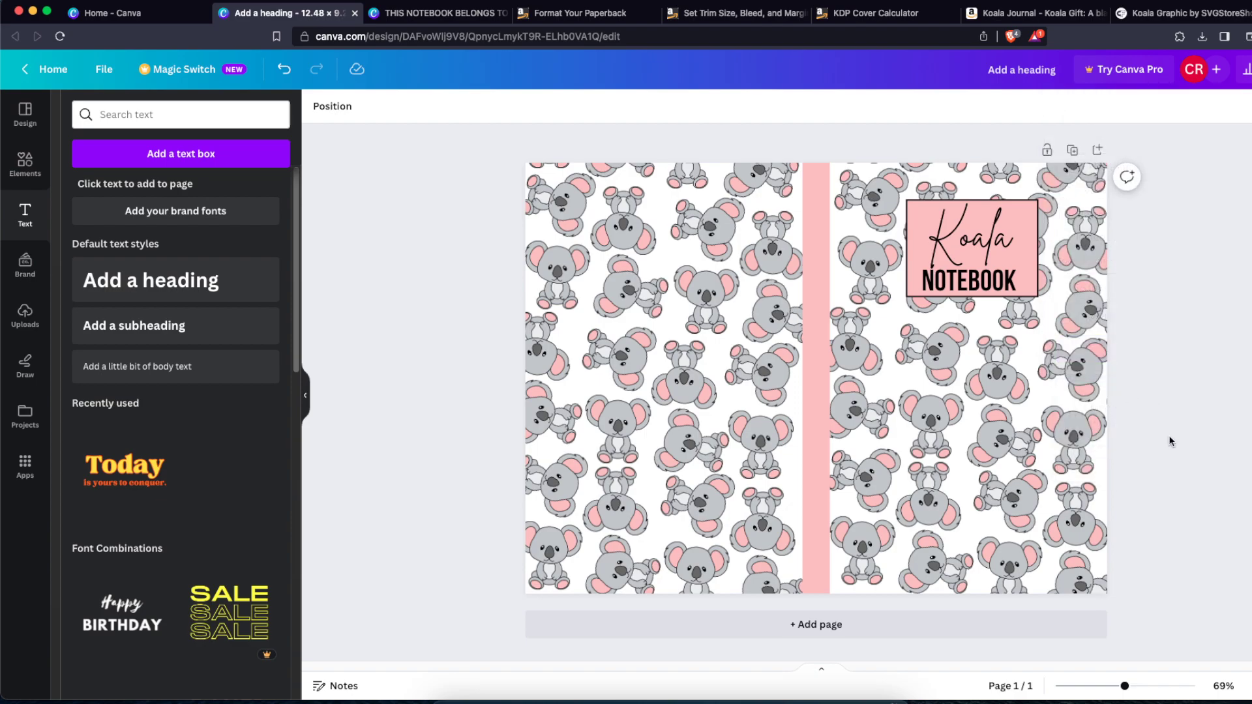